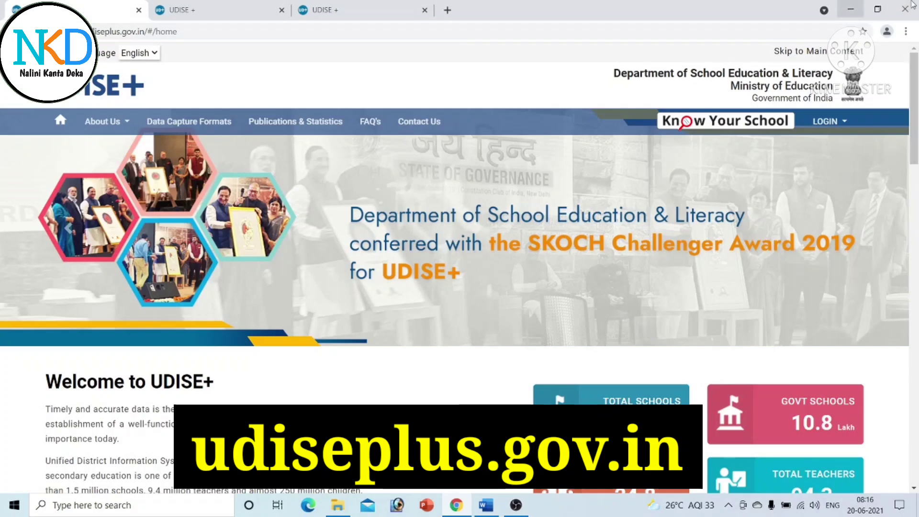
- Switch from the UDISE+ home page to the login page in the second browser tab
drag(915, 64, 915, 165)
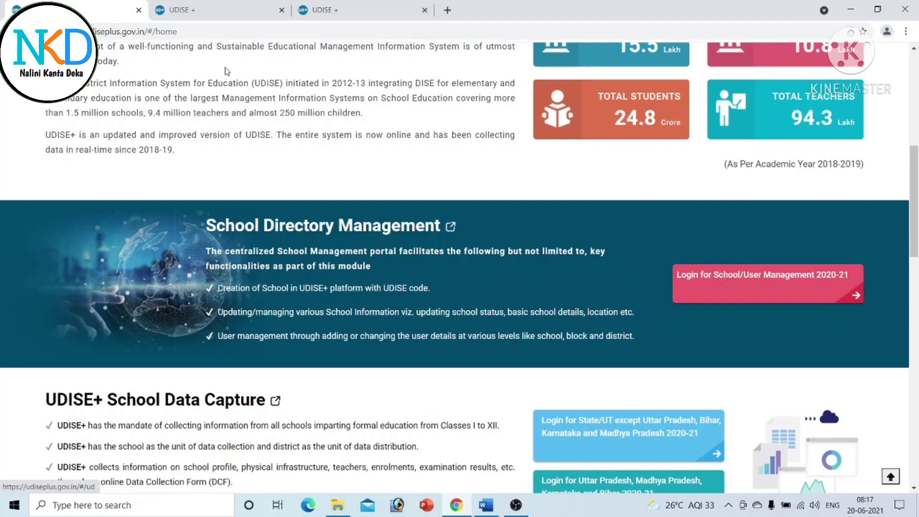
click(228, 16)
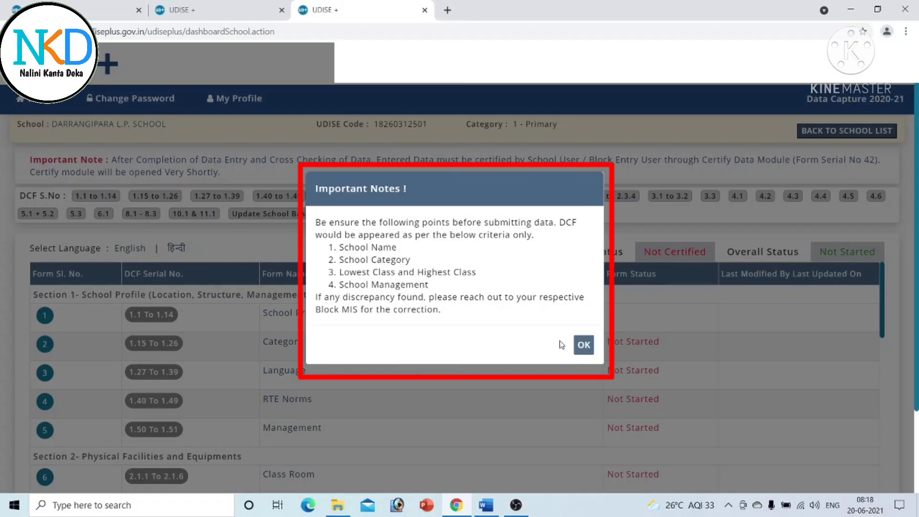
- Dismiss the Important Notes dialog about DCF criteria with OK
click(583, 346)
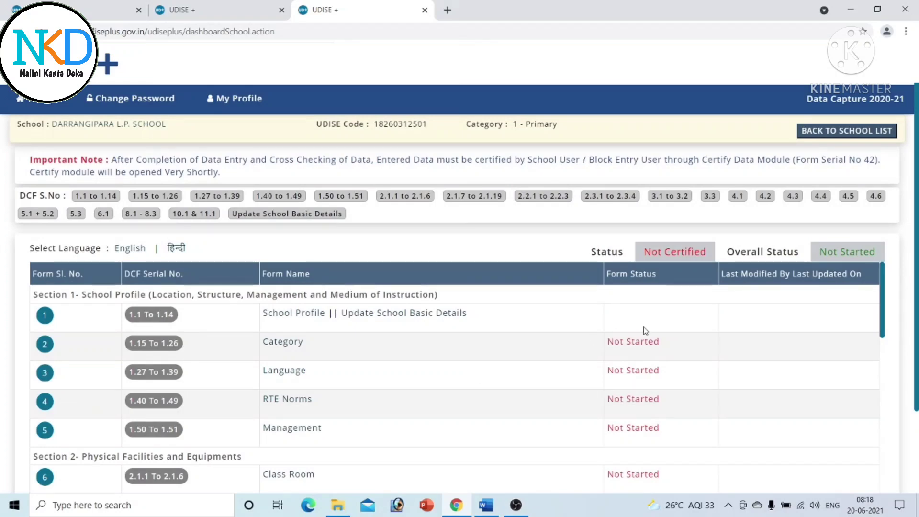
scroll(460, 316, down, 2)
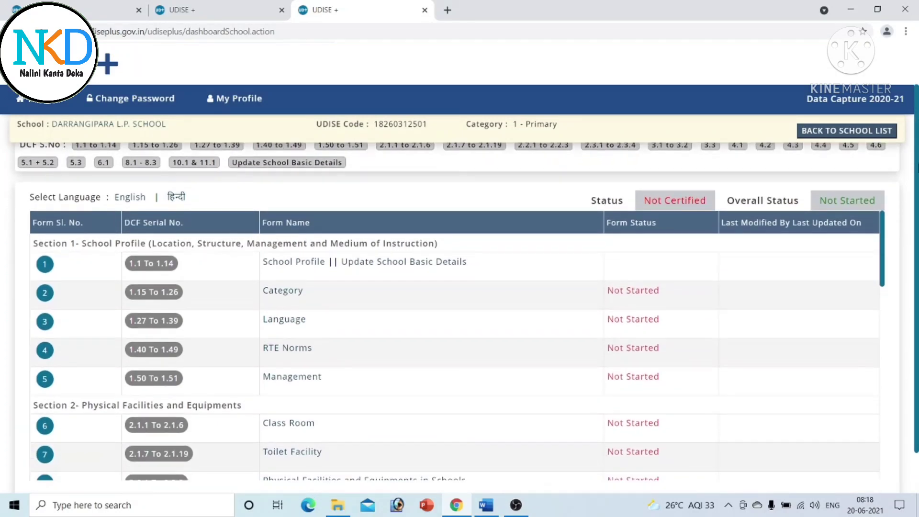
scroll(459, 316, up, 2)
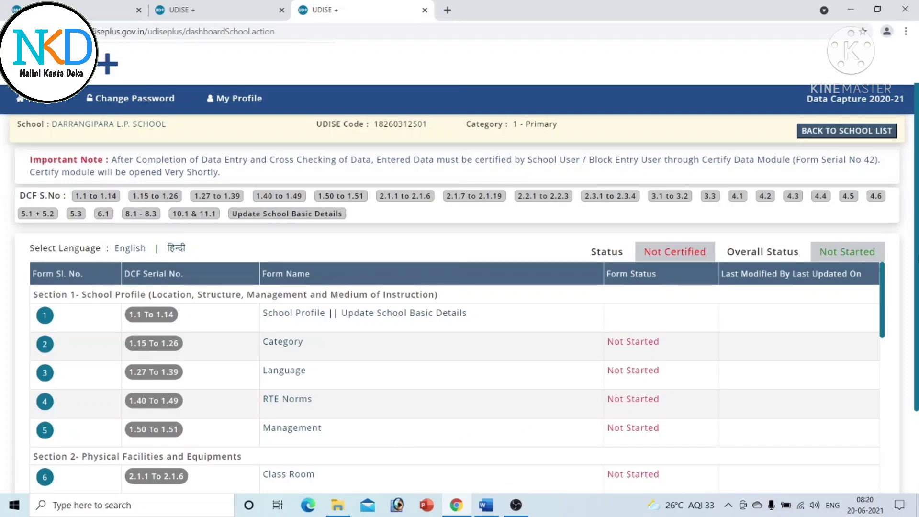
scroll(459, 316, down, 2)
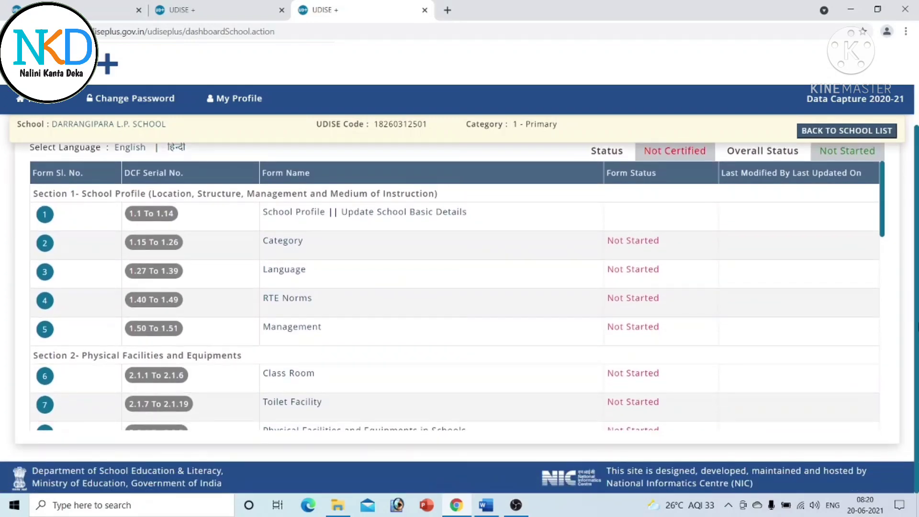
scroll(883, 211, down, 1)
scroll(883, 211, up, 1)
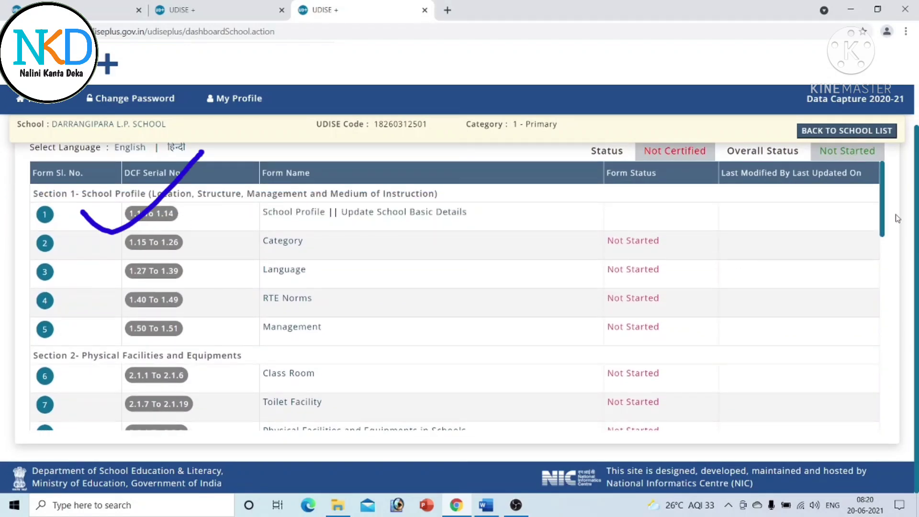
drag(885, 215, 874, 416)
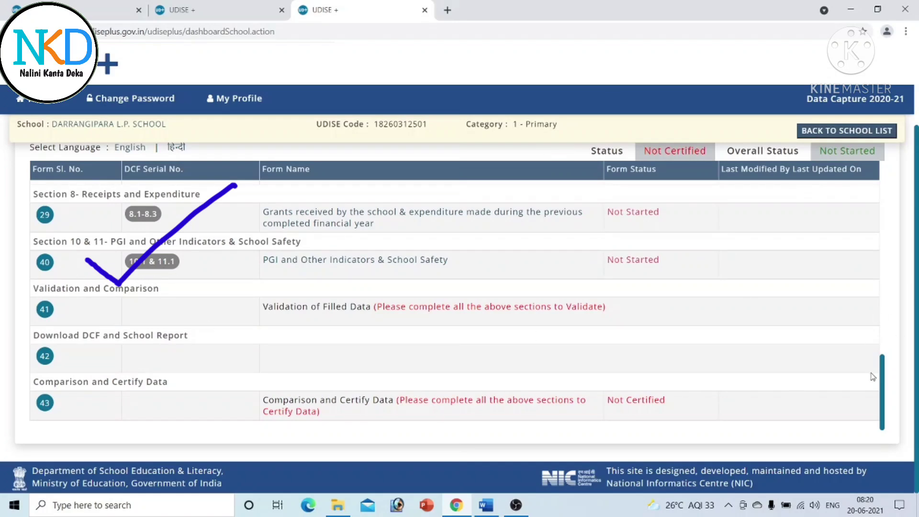
drag(883, 385, 893, 178)
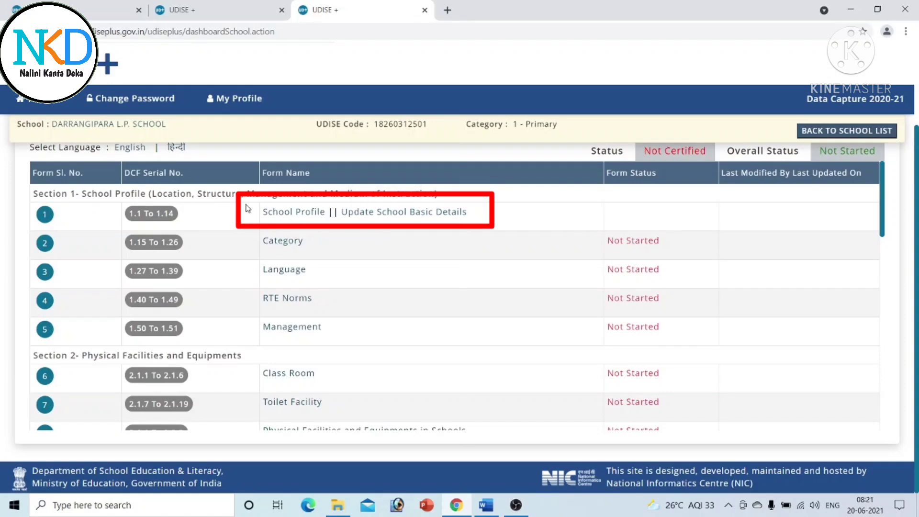
- Open the School Profile form (1.1–1.14) and review its location, block and contact details
click(302, 214)
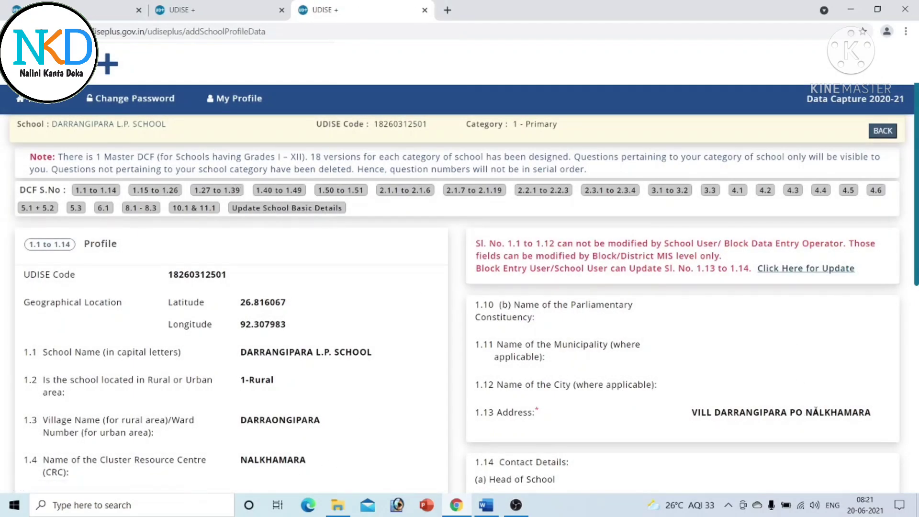
scroll(459, 316, down, 8)
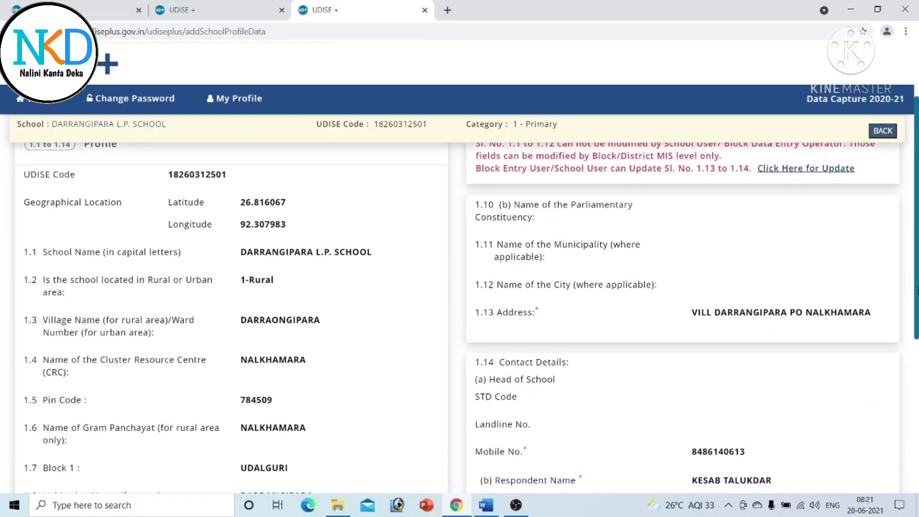
scroll(916, 252, up, 8)
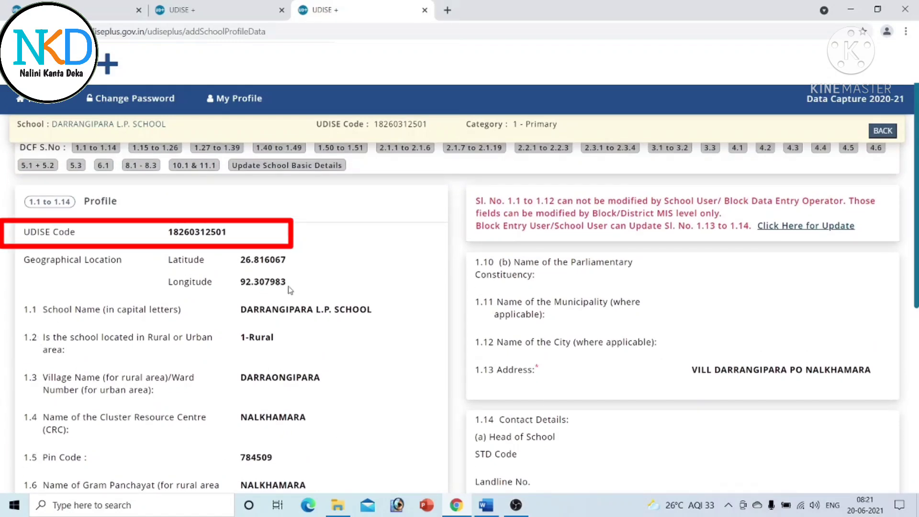
scroll(459, 316, down, 1)
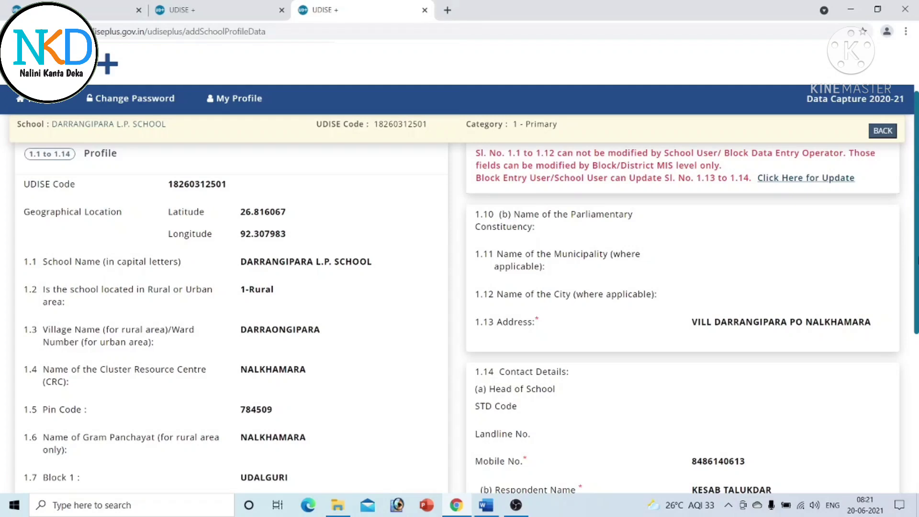
scroll(459, 316, up, 2)
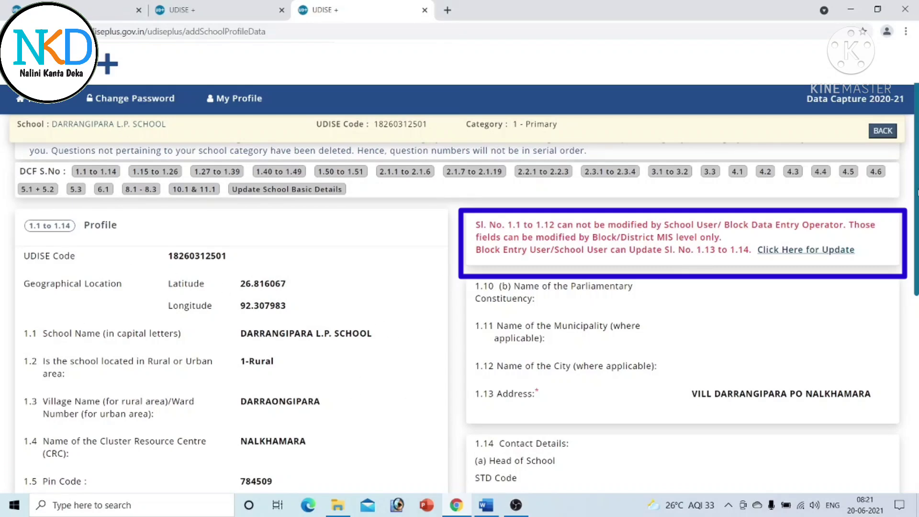
scroll(916, 193, down, 6)
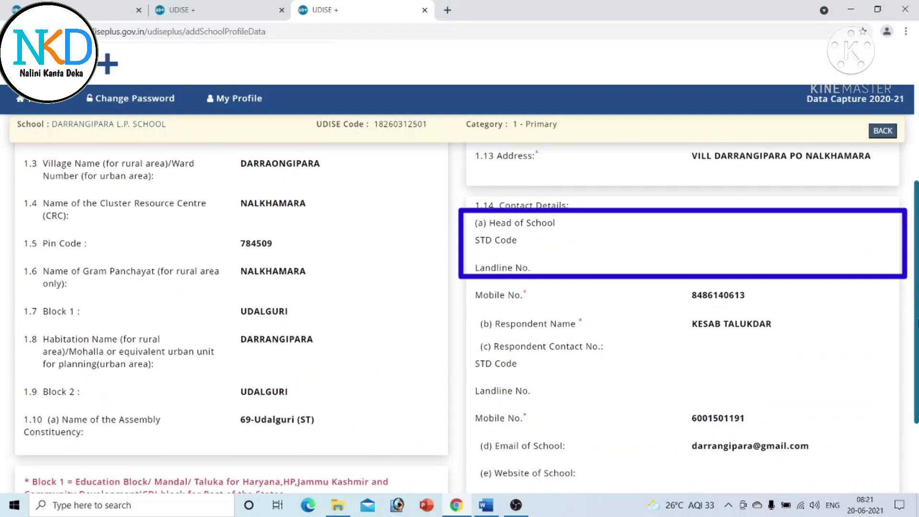
scroll(459, 316, down, 1)
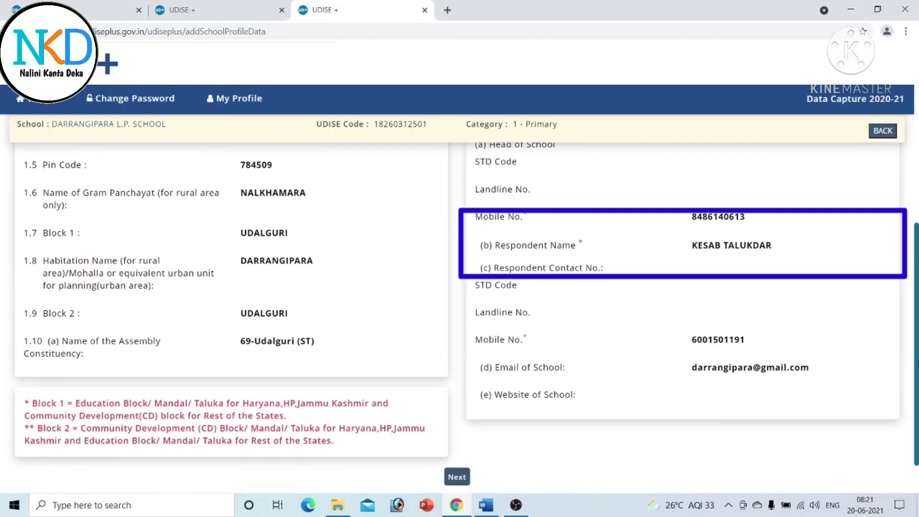
scroll(459, 316, up, 7)
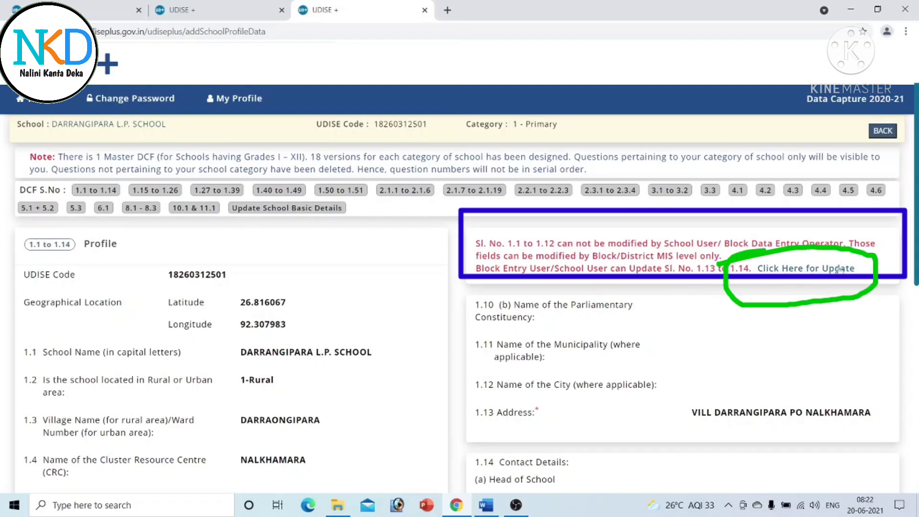
click(817, 270)
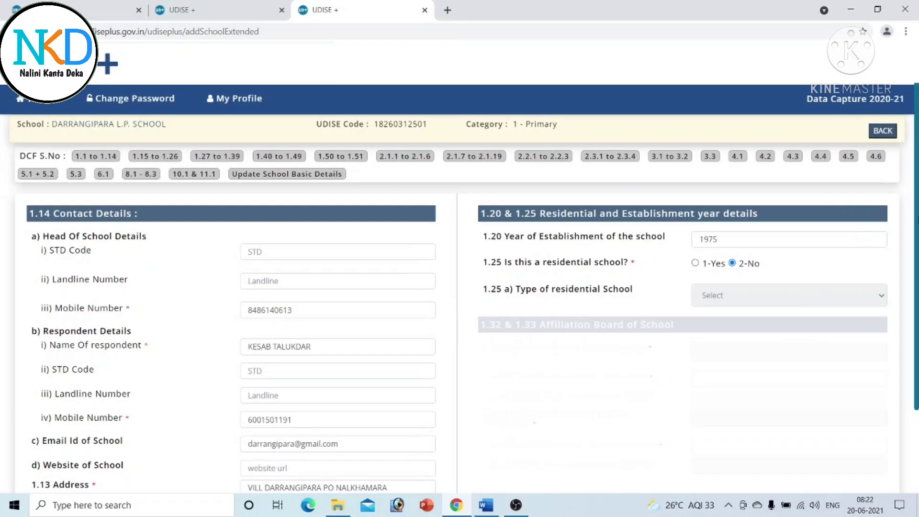
scroll(460, 315, down, 1)
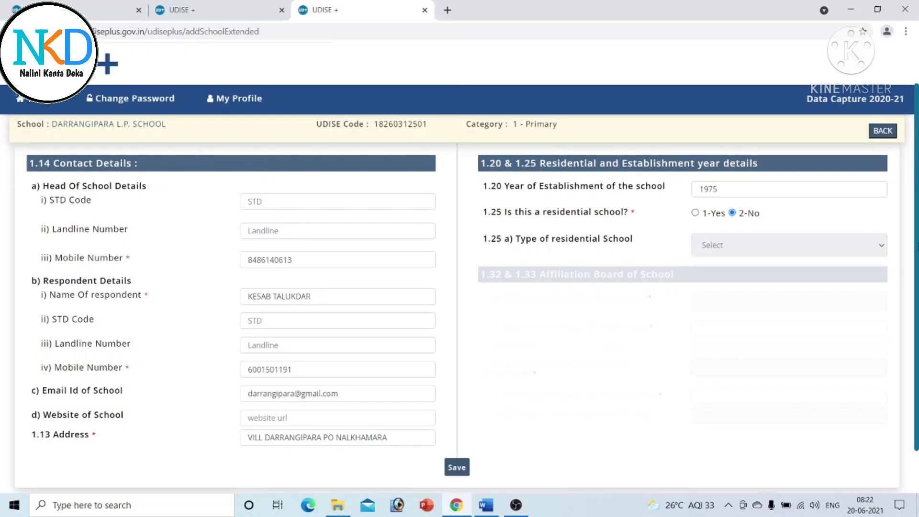
scroll(70, 302, up, 1)
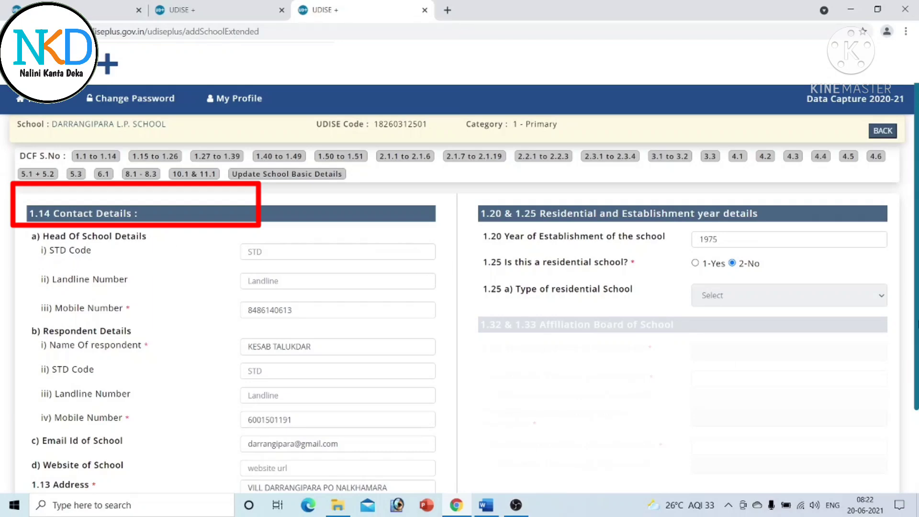
scroll(459, 402, down, 2)
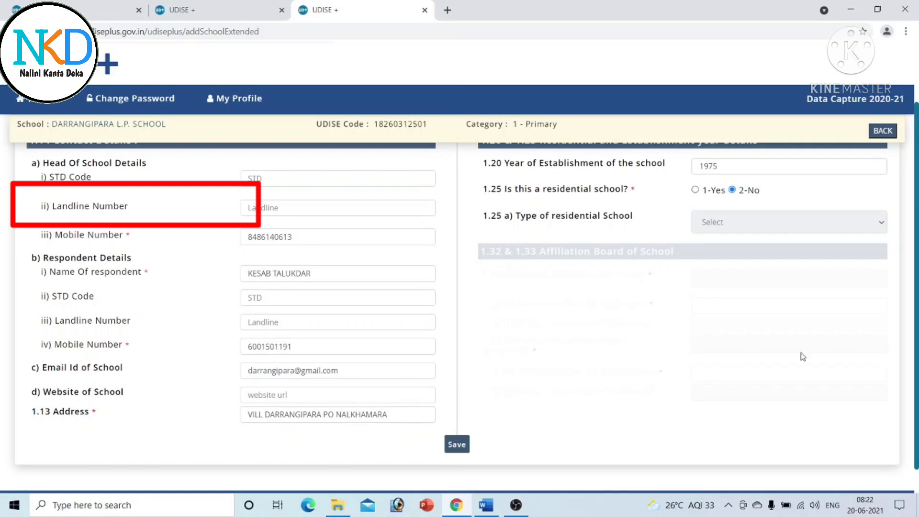
scroll(457, 311, up, 2)
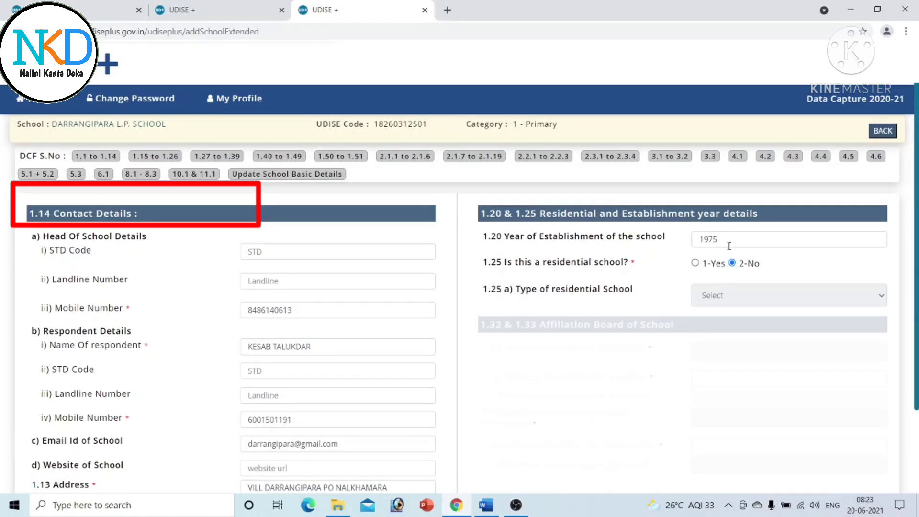
drag(767, 246, 657, 251)
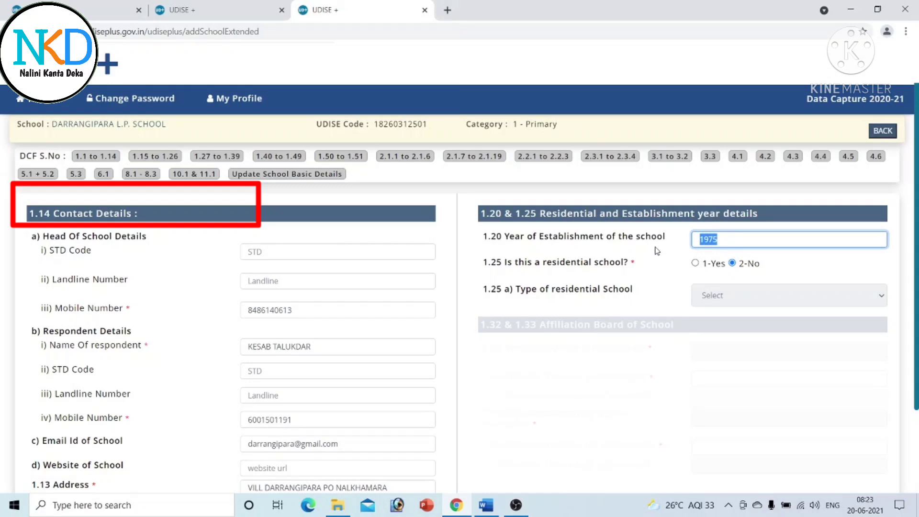
text(200)
key(BackSpace)
key(BackSpace)
text(197)
click(806, 382)
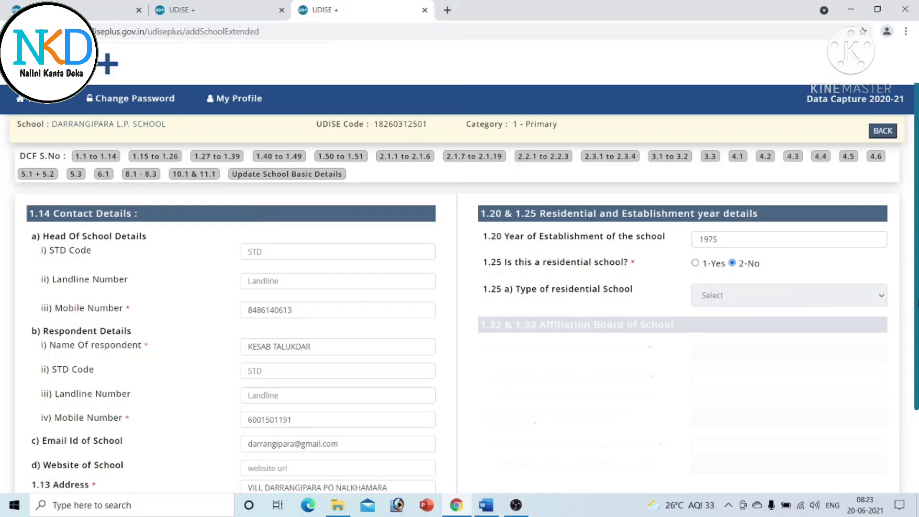
scroll(459, 287, down, 2)
- Save the school profile contact details and open the Category form (1.15–1.26)
click(456, 416)
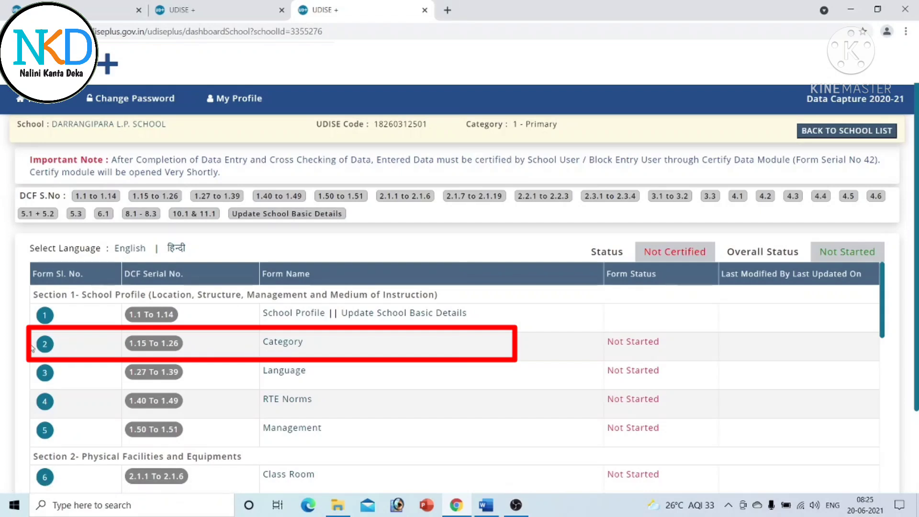
click(288, 346)
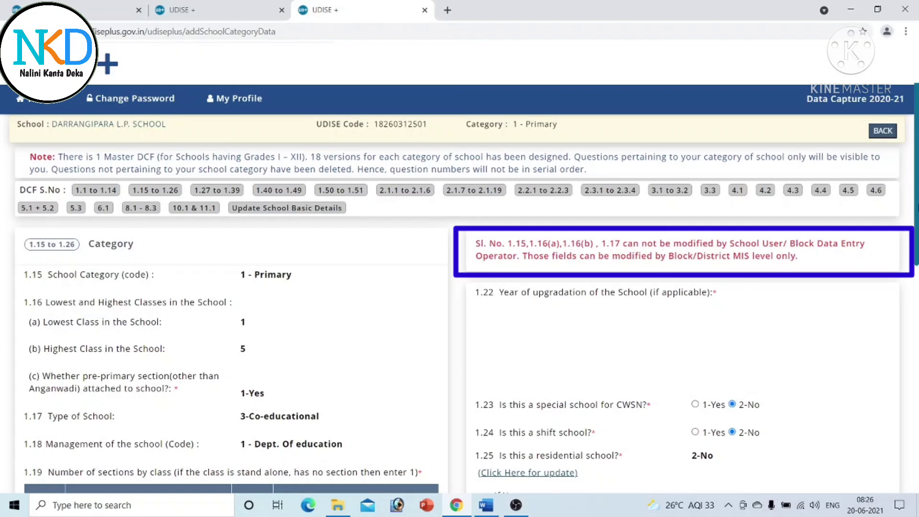
scroll(459, 316, down, 5)
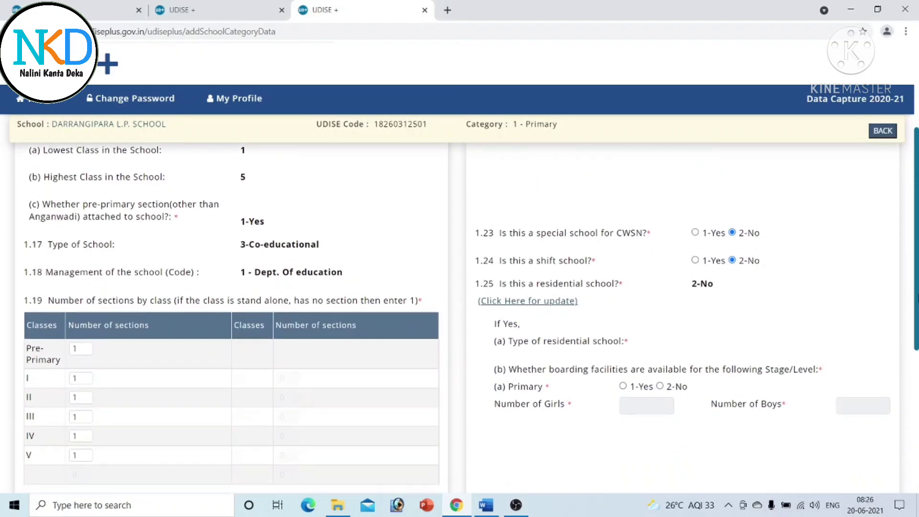
scroll(459, 287, up, 4)
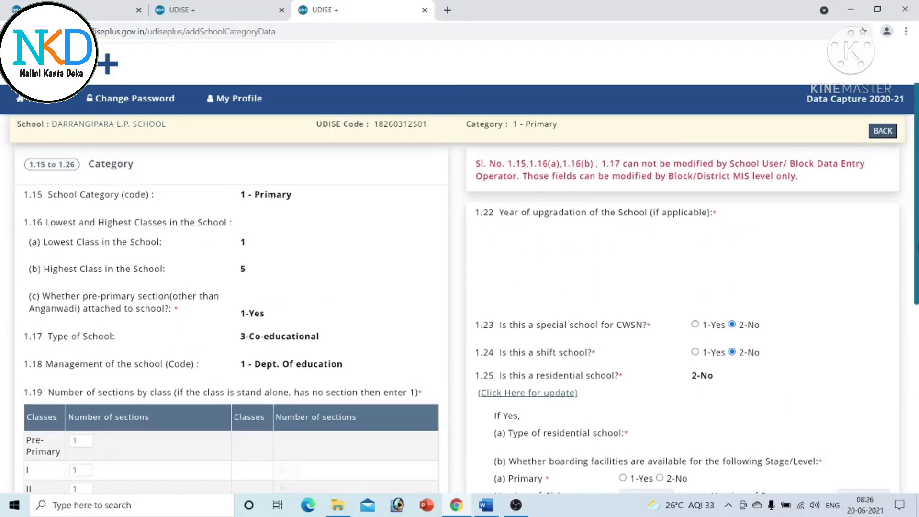
scroll(111, 222, down, 3)
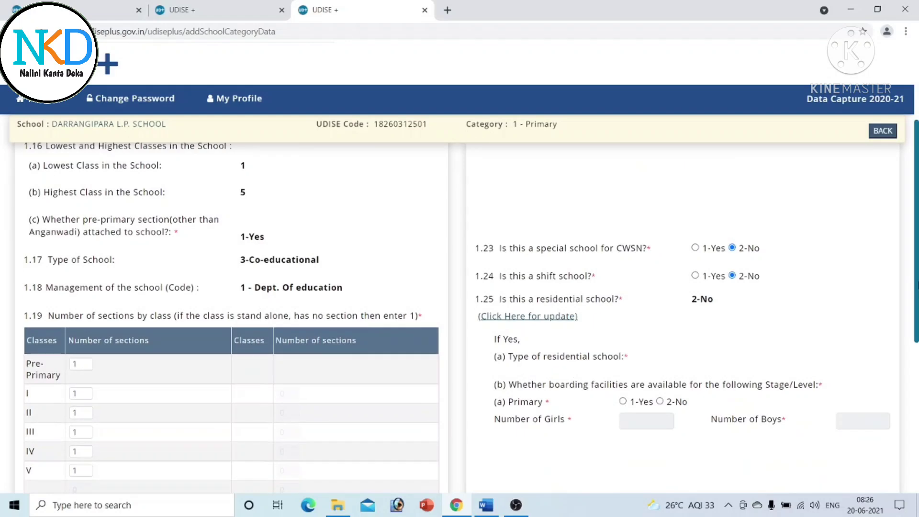
drag(918, 264, 918, 210)
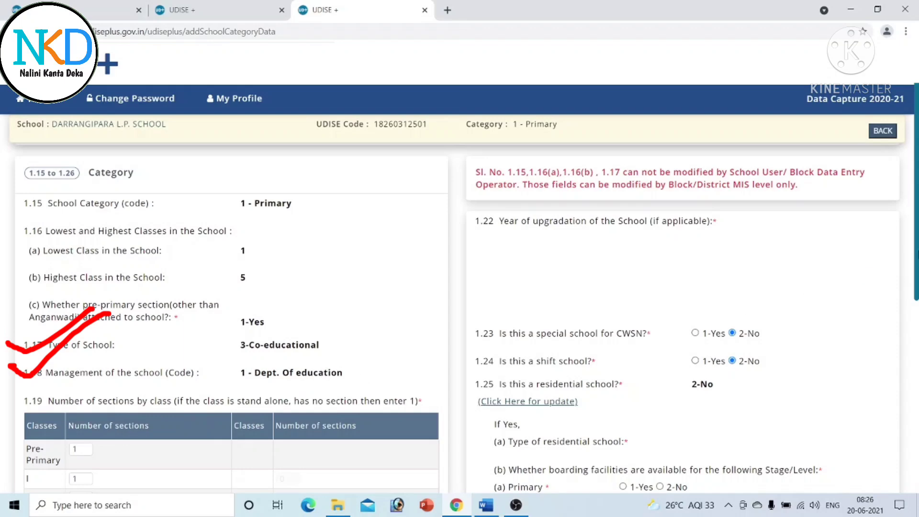
scroll(150, 309, down, 3)
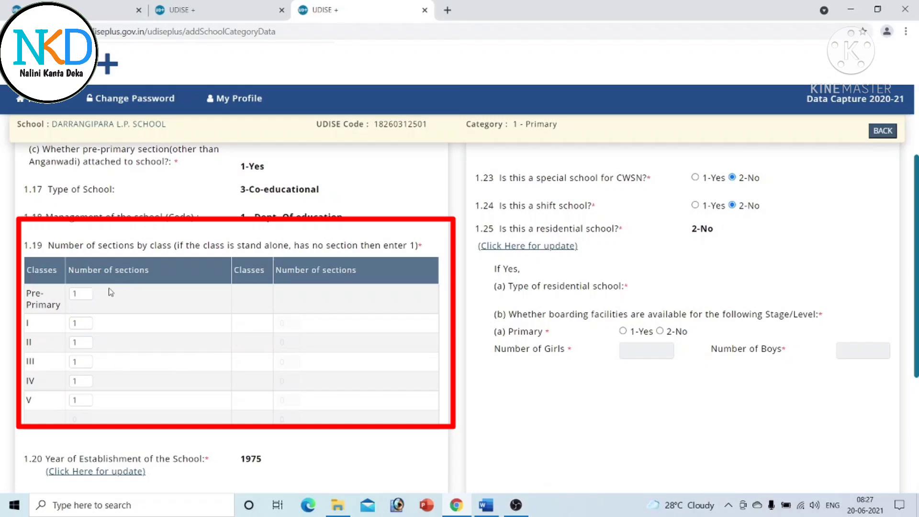
scroll(109, 292, down, 3)
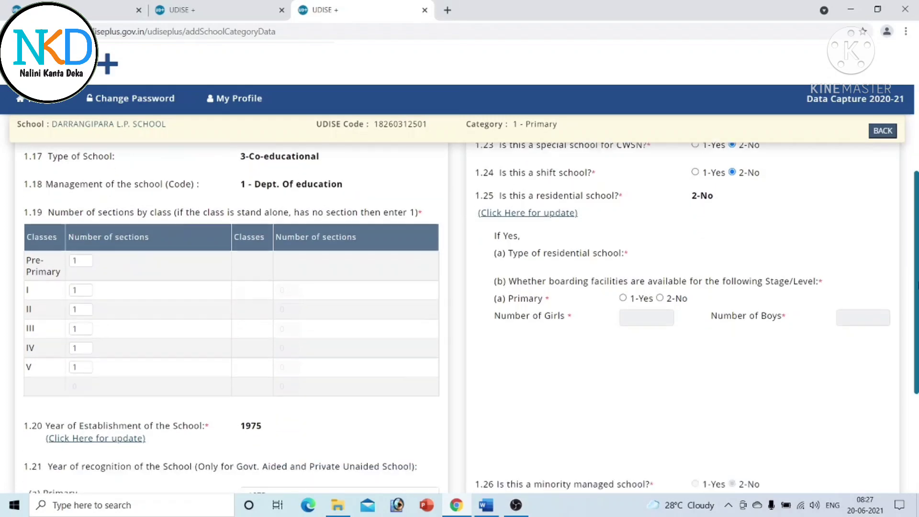
drag(918, 329, 918, 350)
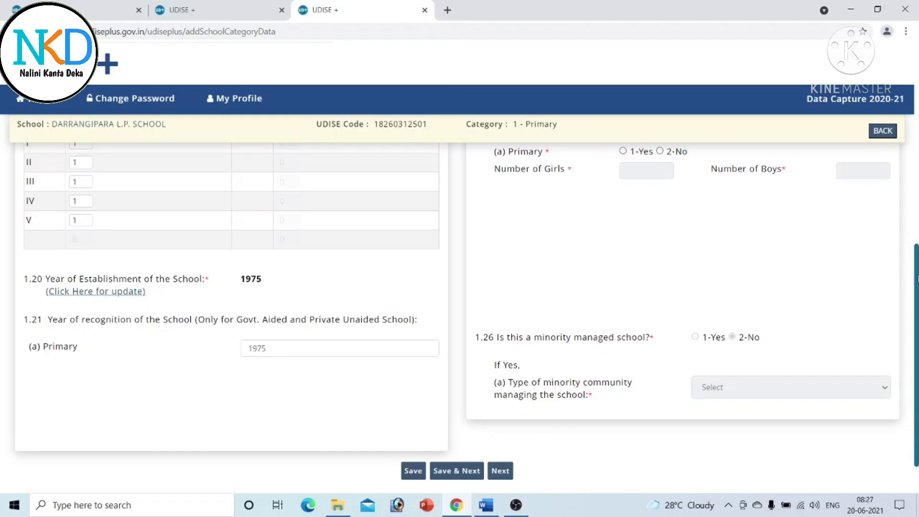
scroll(913, 286, up, 2)
scroll(910, 191, up, 7)
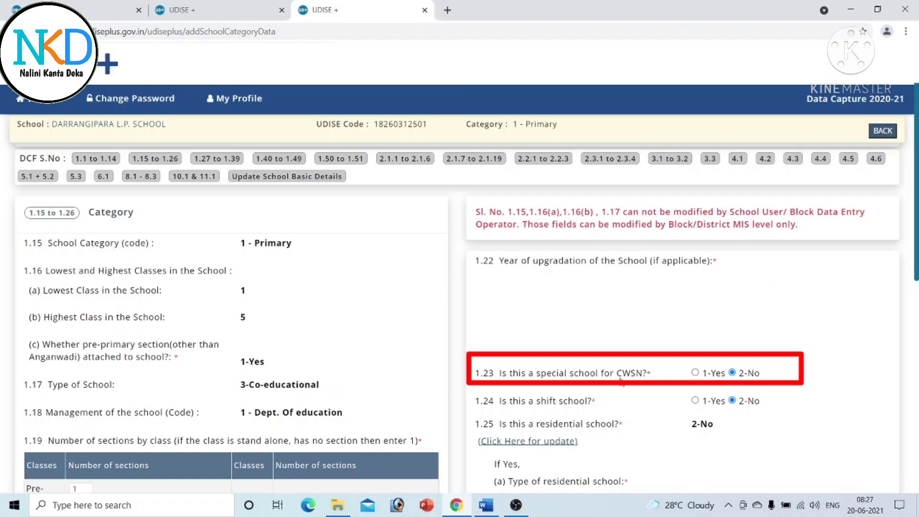
- Scroll through Category fields 1.20–1.26: establishment and recognition year 1975, minority-managed 2-No
scroll(915, 243, down, 3)
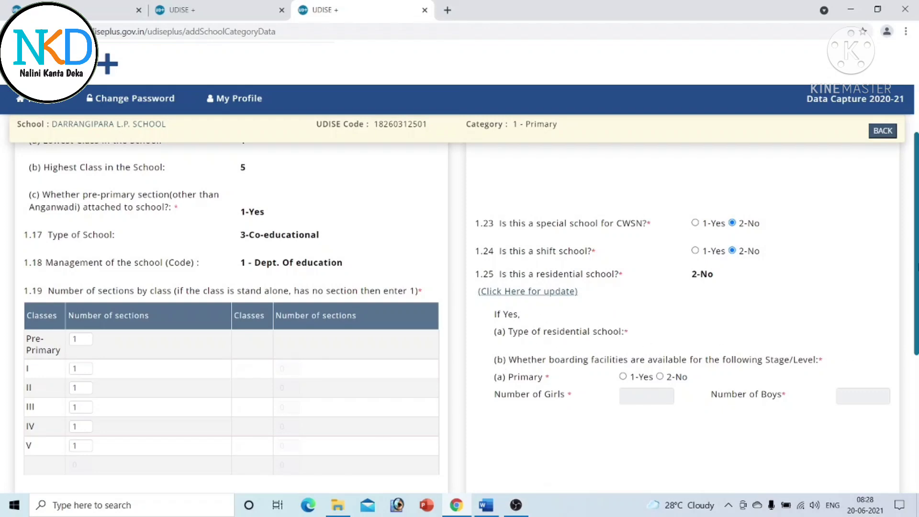
scroll(460, 307, down, 5)
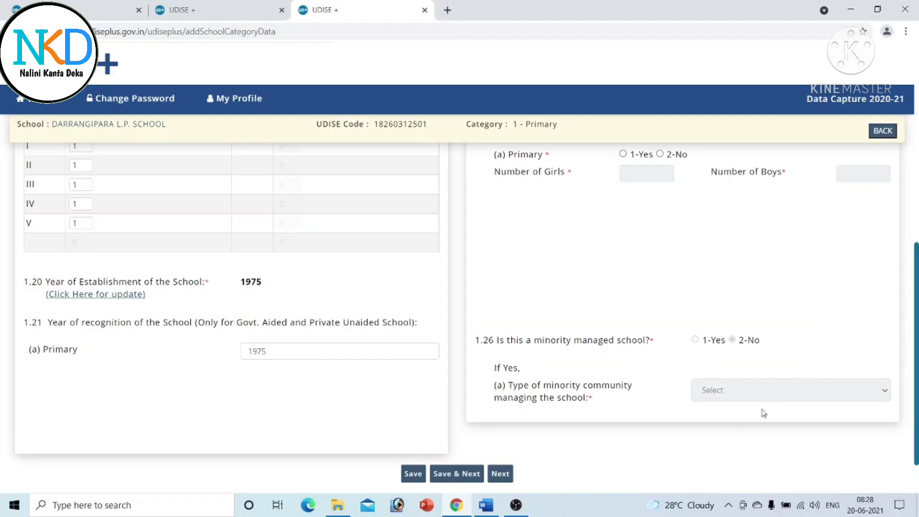
scroll(230, 407, up, 10)
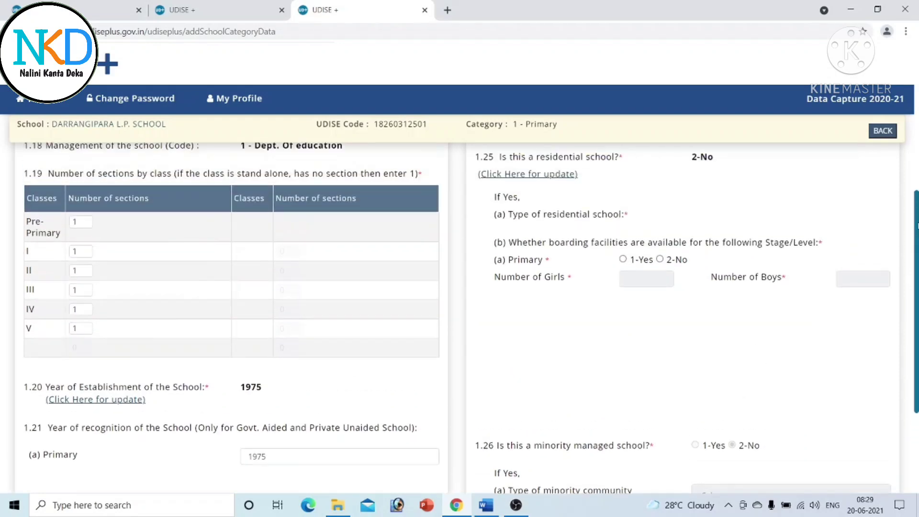
scroll(230, 407, down, 3)
scroll(230, 407, down, 8)
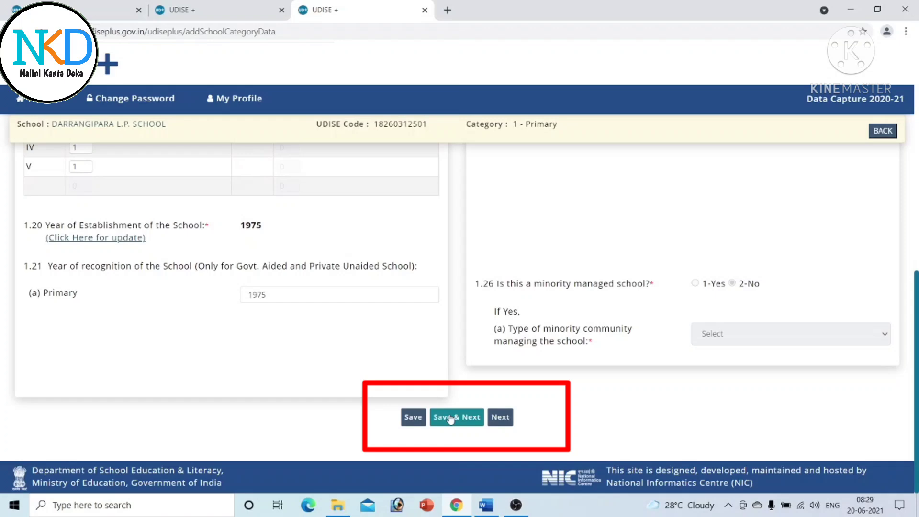
- Advance with Next to the Language section, questions 1.27 to 1.39
click(496, 421)
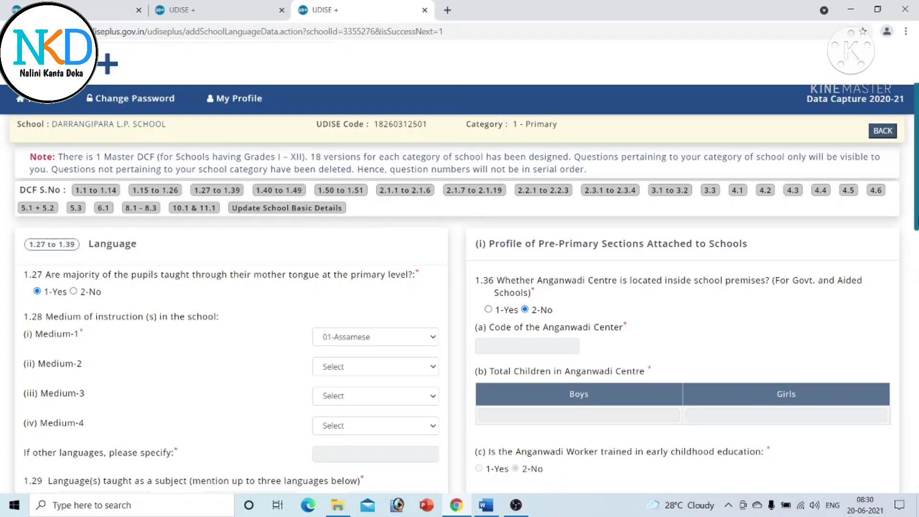
scroll(80, 226, down, 2)
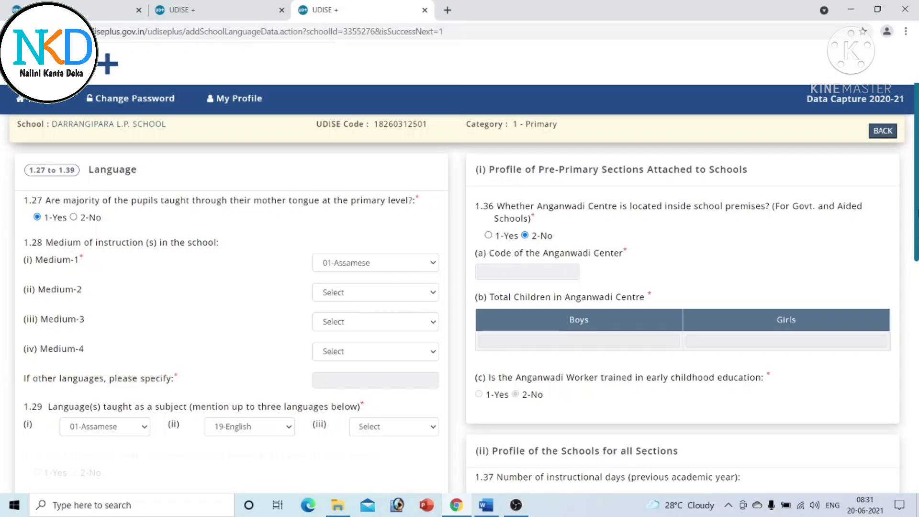
scroll(454, 351, down, 1)
scroll(454, 302, down, 2)
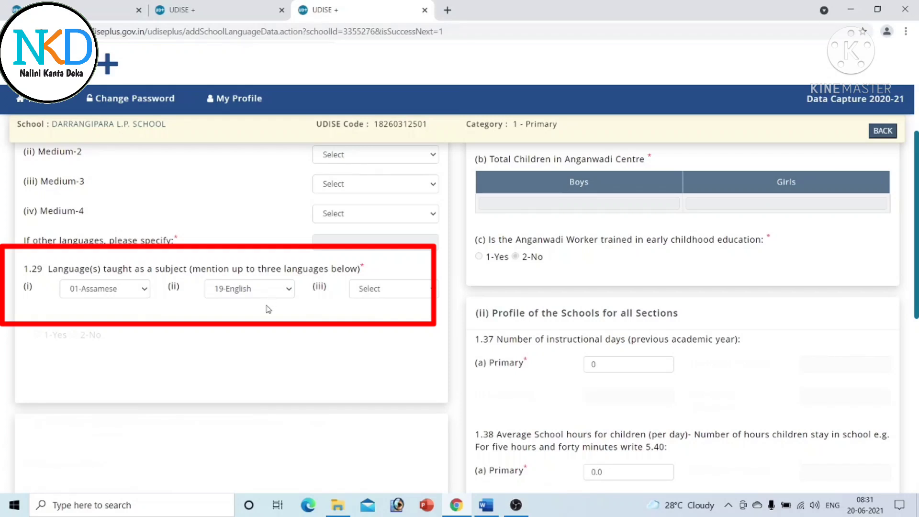
click(430, 292)
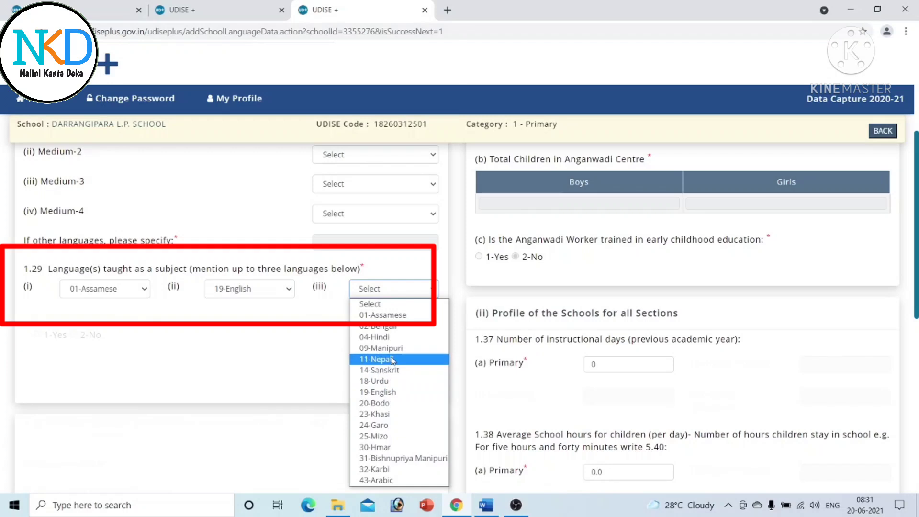
click(307, 347)
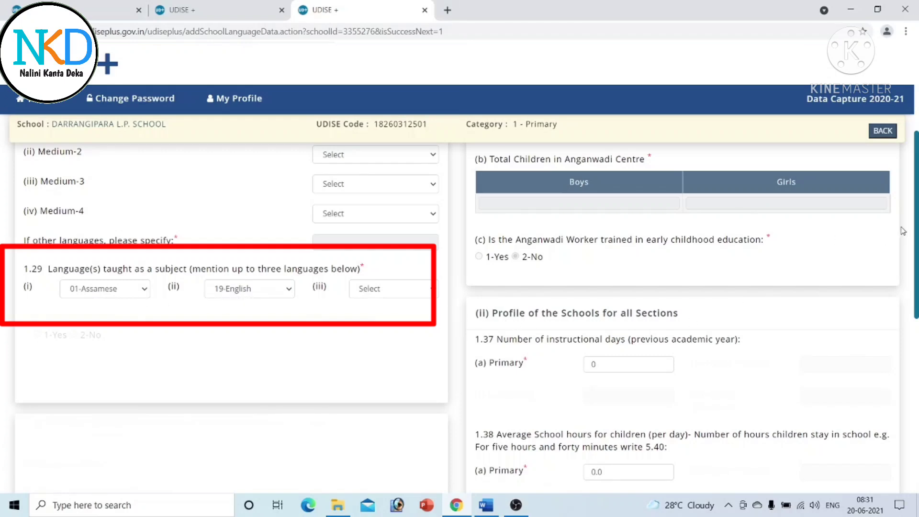
scroll(298, 345, down, 7)
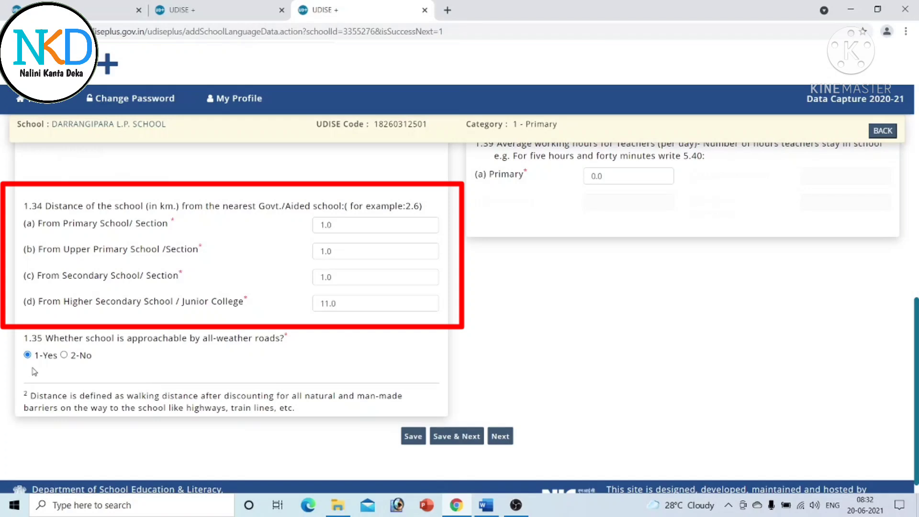
- Try 1-Yes on 1.36 Anganwadi-in-premises, then set it back to 2-No
scroll(460, 316, up, 15)
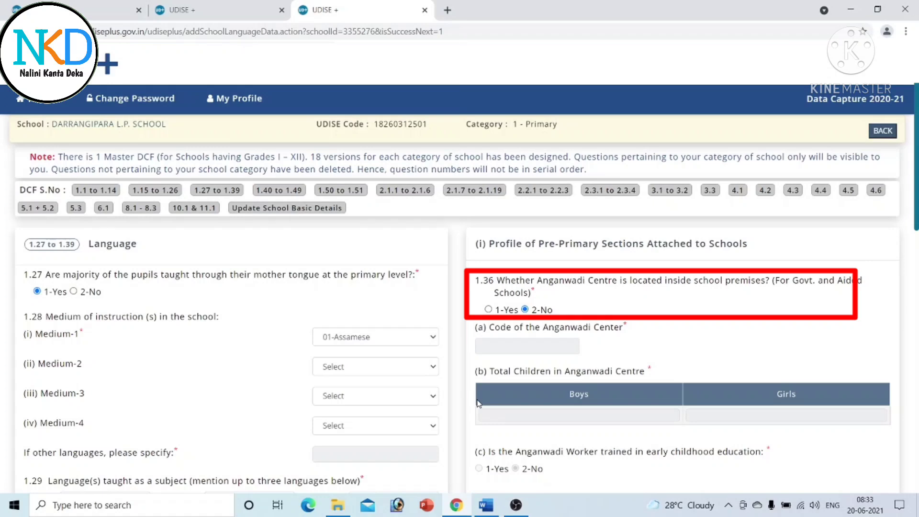
click(488, 309)
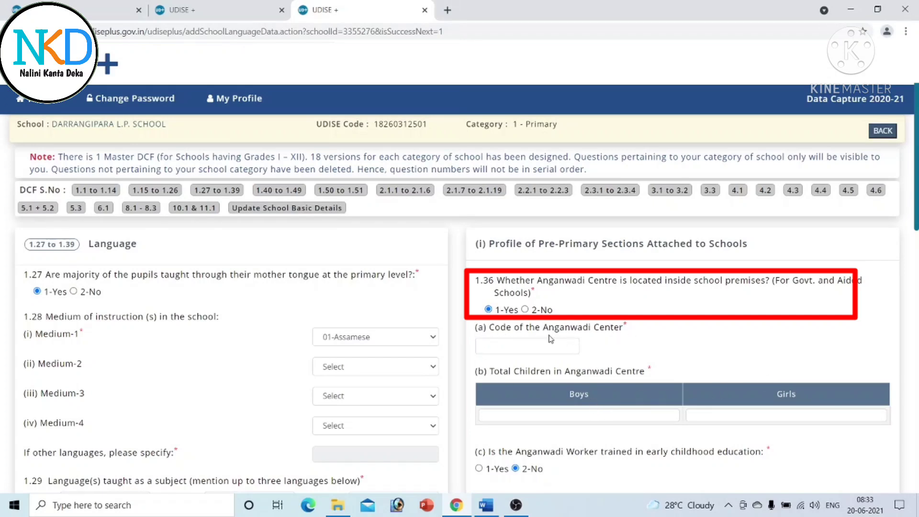
click(525, 310)
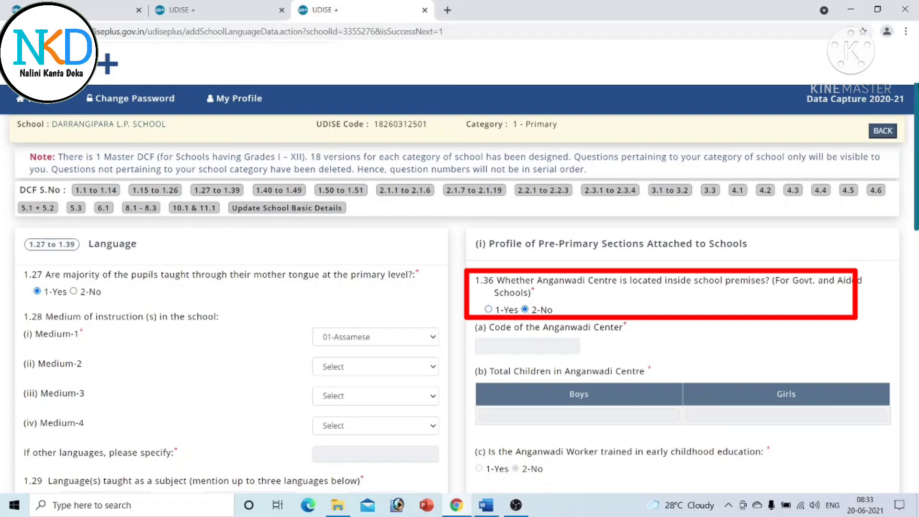
scroll(656, 238, down, 5)
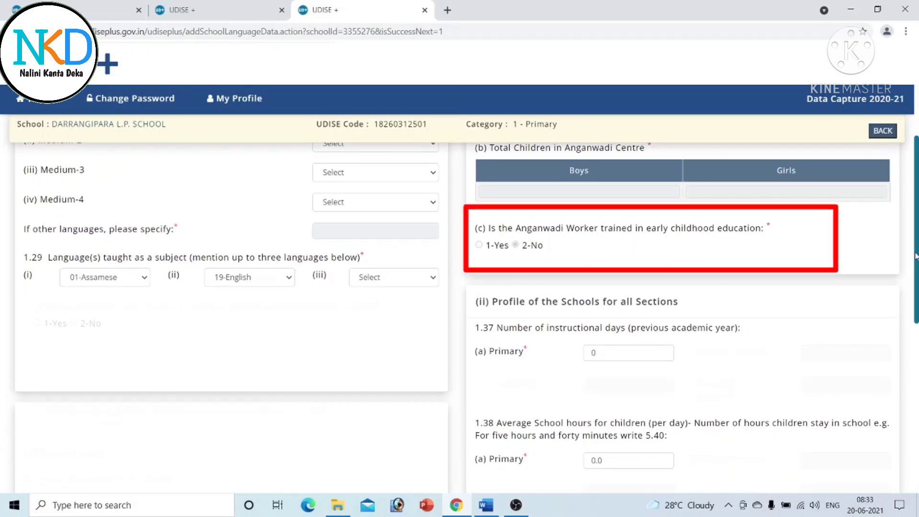
scroll(917, 247, up, 4)
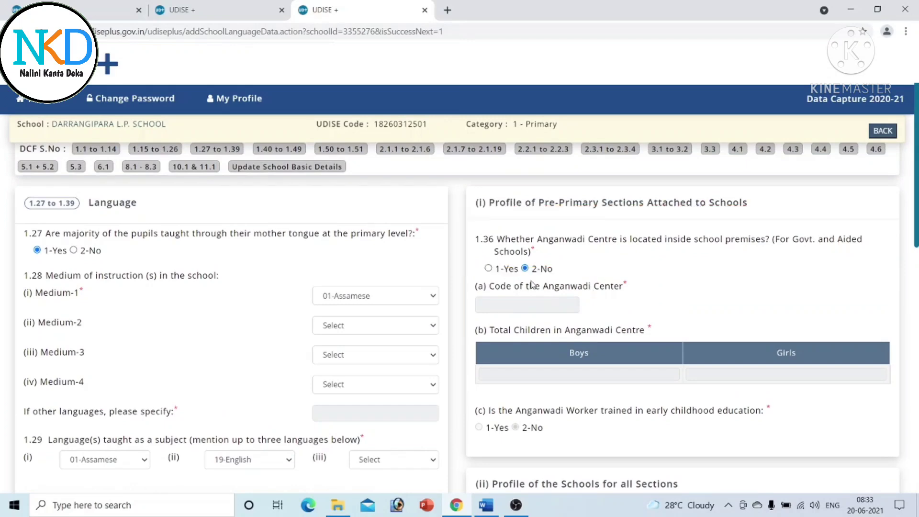
scroll(682, 316, down, 6)
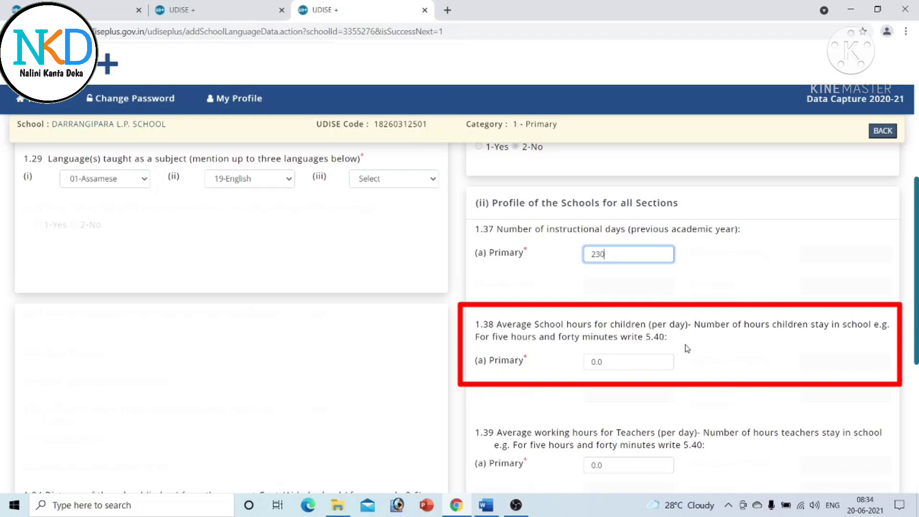
- Enter 5.00 as the 1.38 Primary children's average daily school hours
click(647, 364)
text(5.30)
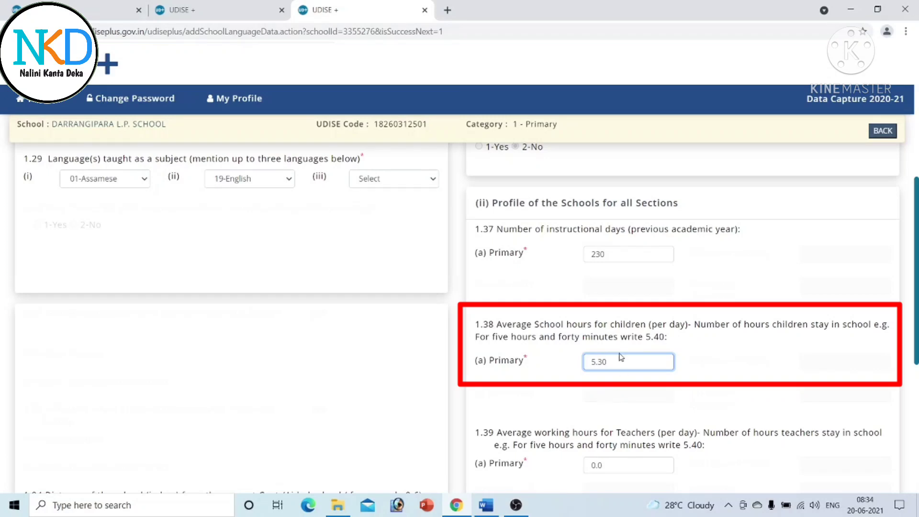
text(00)
scroll(867, 333, down, 3)
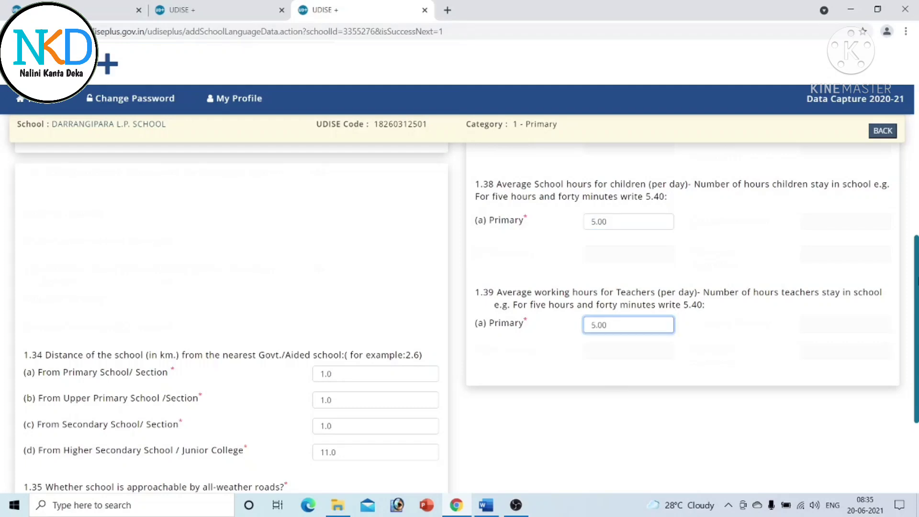
scroll(459, 316, down, 3)
scroll(460, 316, up, 10)
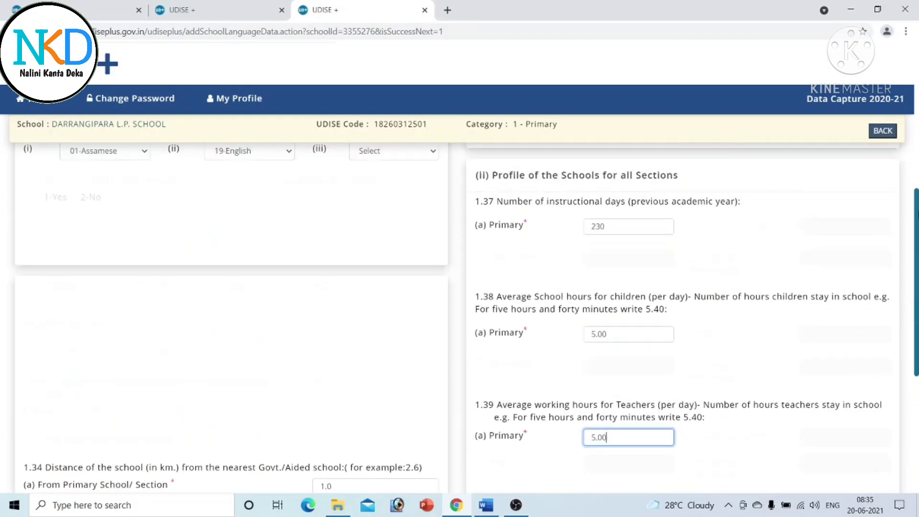
scroll(460, 316, up, 1)
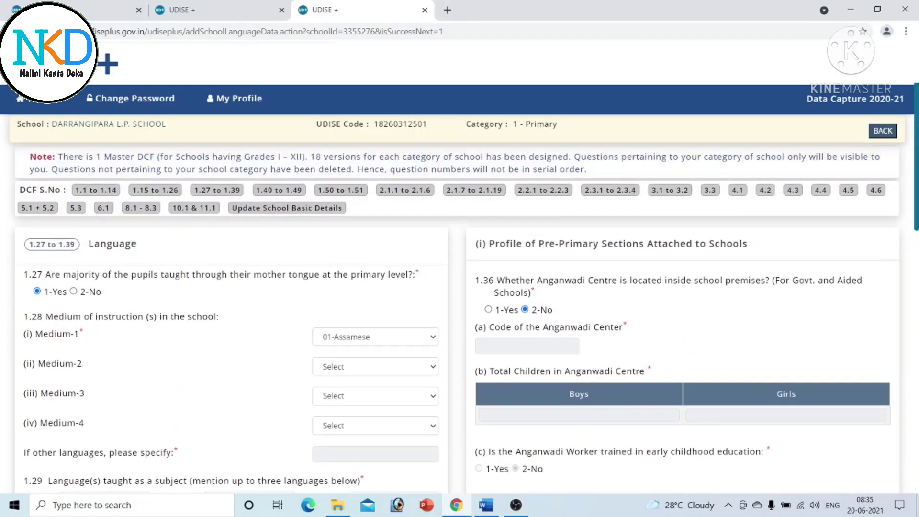
scroll(460, 316, down, 10)
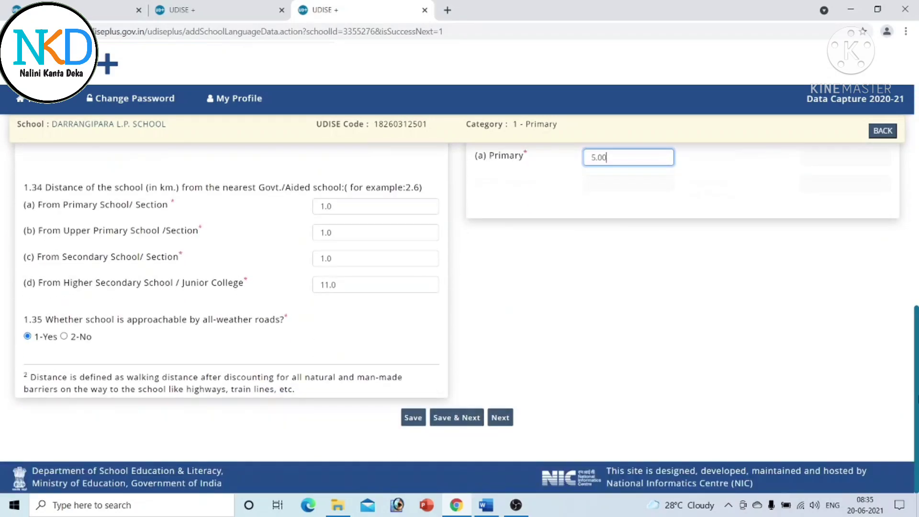
- Save the Language section with Save & Next to reach the 1.40–1.49 section
click(455, 416)
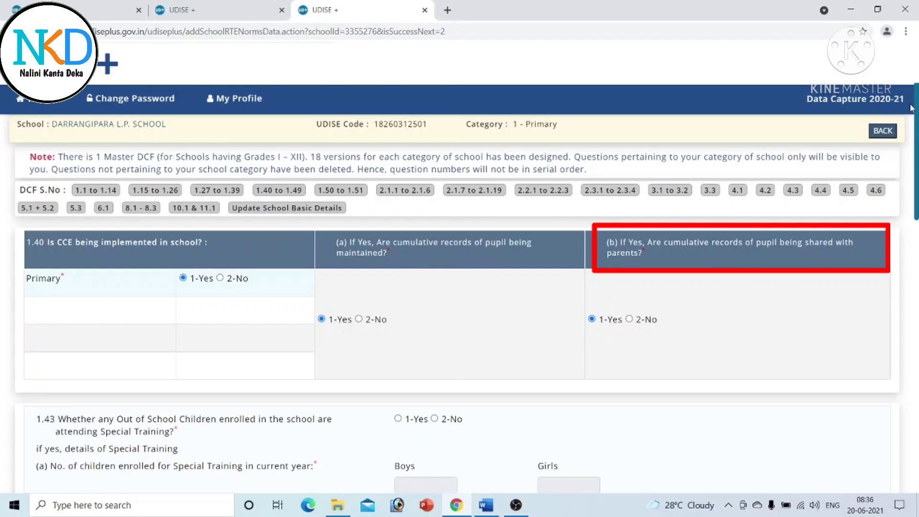
- Mark 2-No for out-of-school children attending Special Training under 1.43
scroll(459, 315, down, 2)
scroll(459, 316, down, 3)
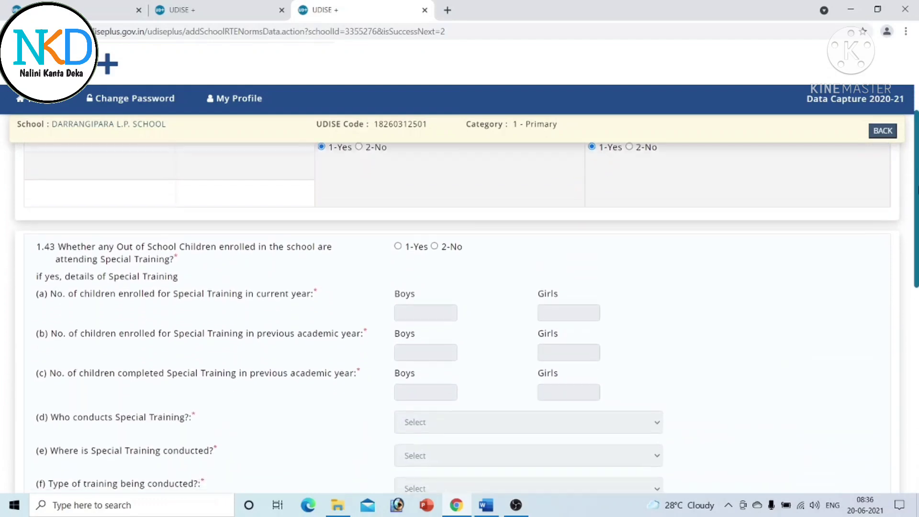
scroll(460, 316, up, 2)
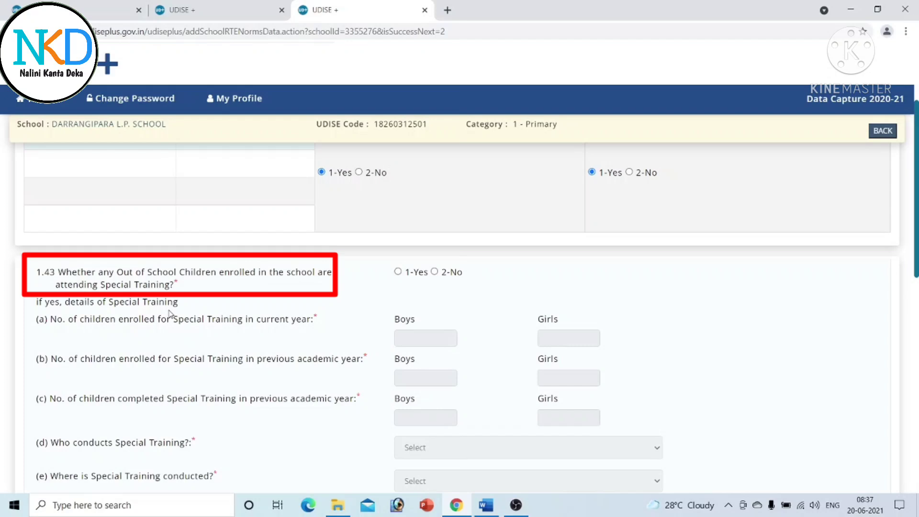
click(435, 271)
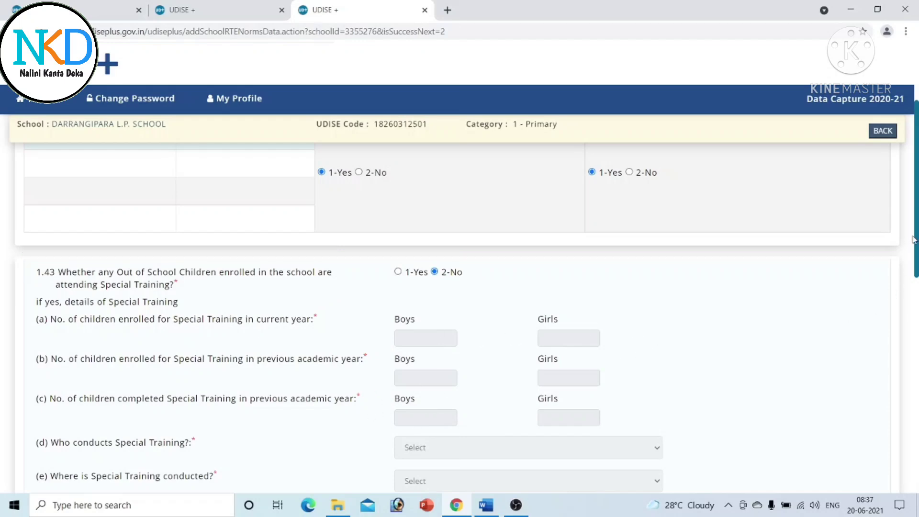
scroll(913, 245, down, 3)
scroll(460, 316, down, 2)
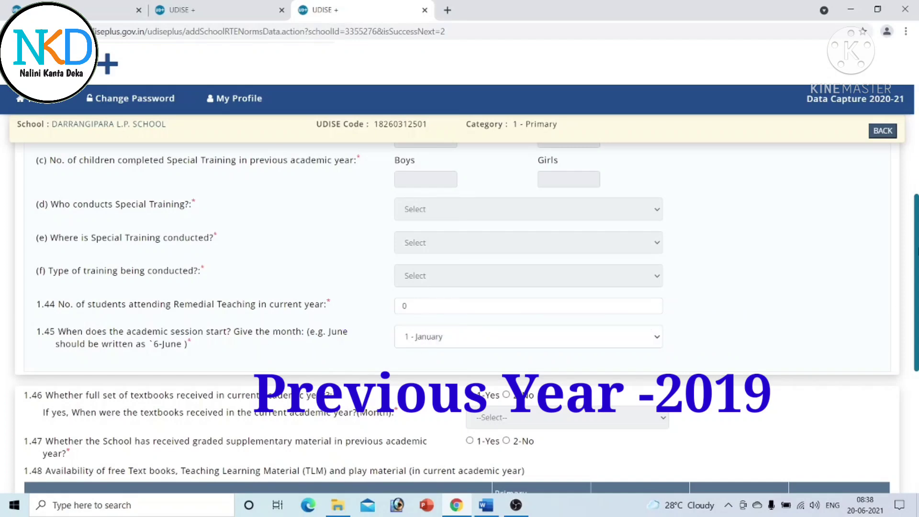
- Answer 1-Yes to full textbooks received in 1 - January, and 2-No to graded supplementary material
scroll(460, 316, down, 4)
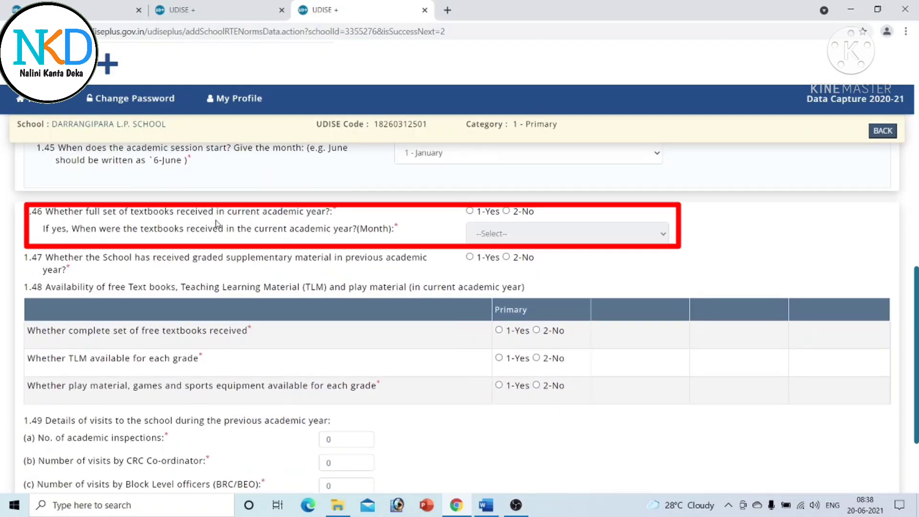
click(469, 210)
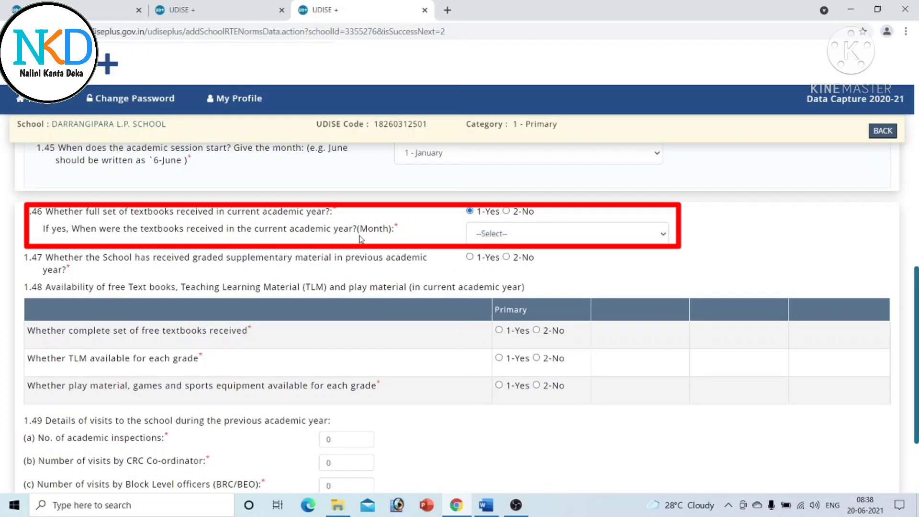
click(663, 234)
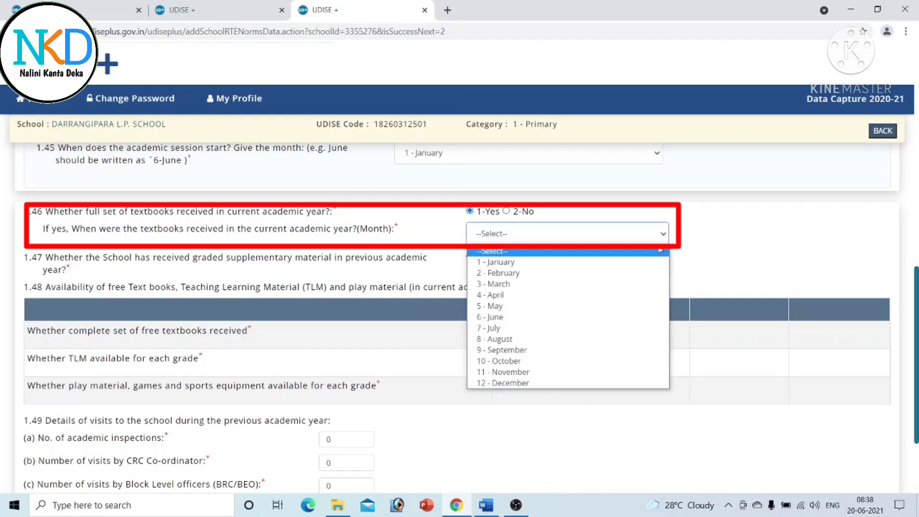
click(544, 263)
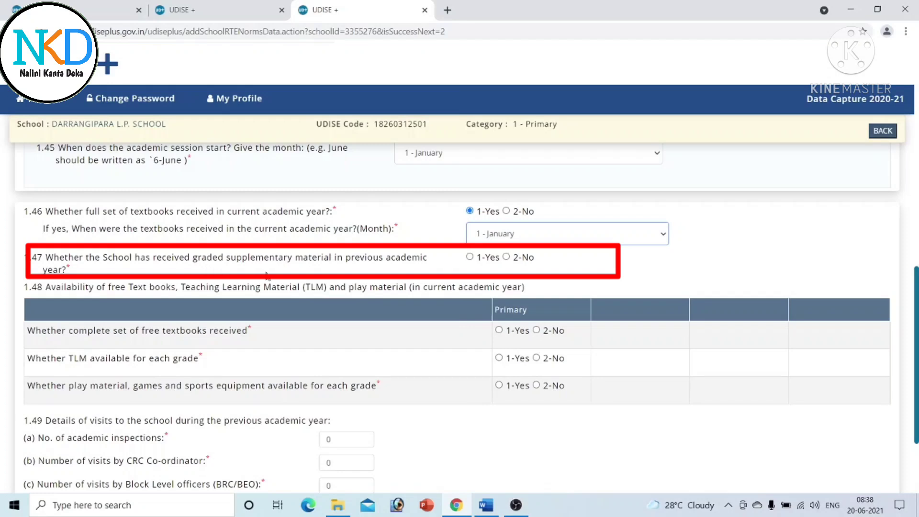
click(506, 257)
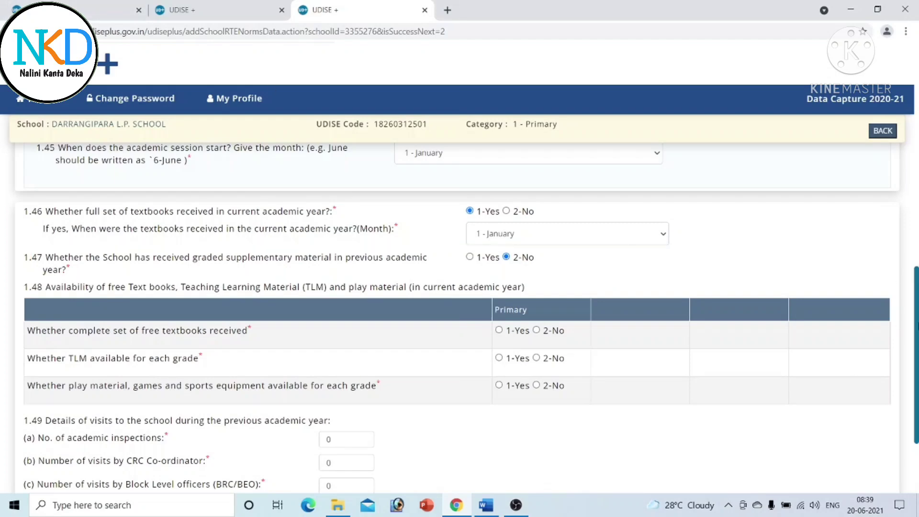
scroll(192, 294, down, 3)
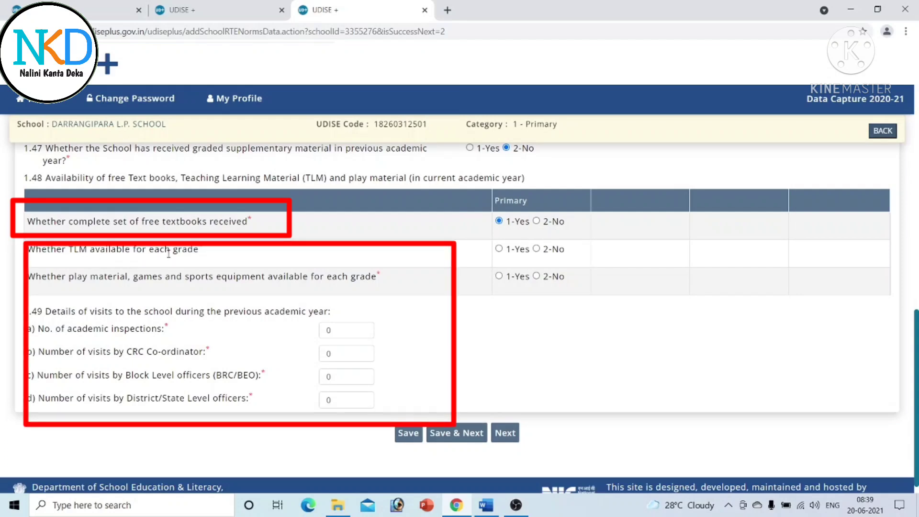
- Mark TLM and play material as 1-Yes for each grade, leaving academic inspections at 0
click(500, 248)
click(499, 276)
drag(332, 330, 325, 331)
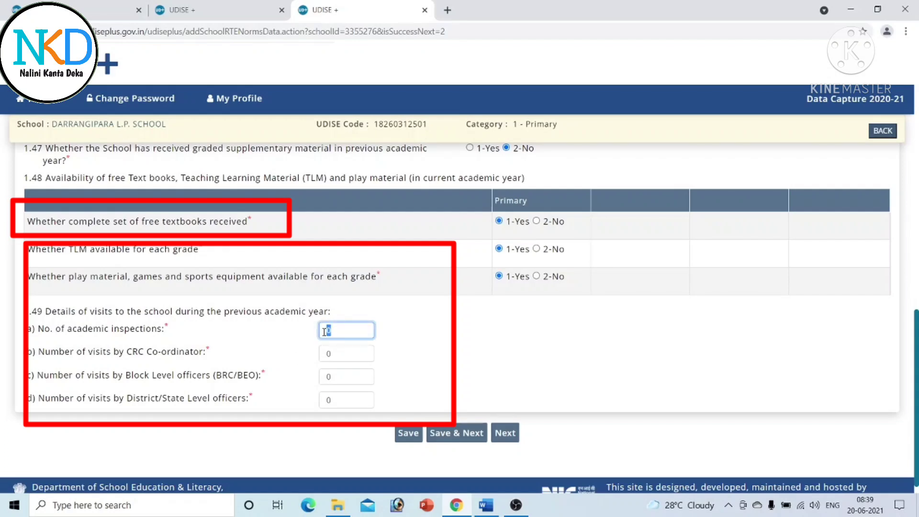
click(433, 362)
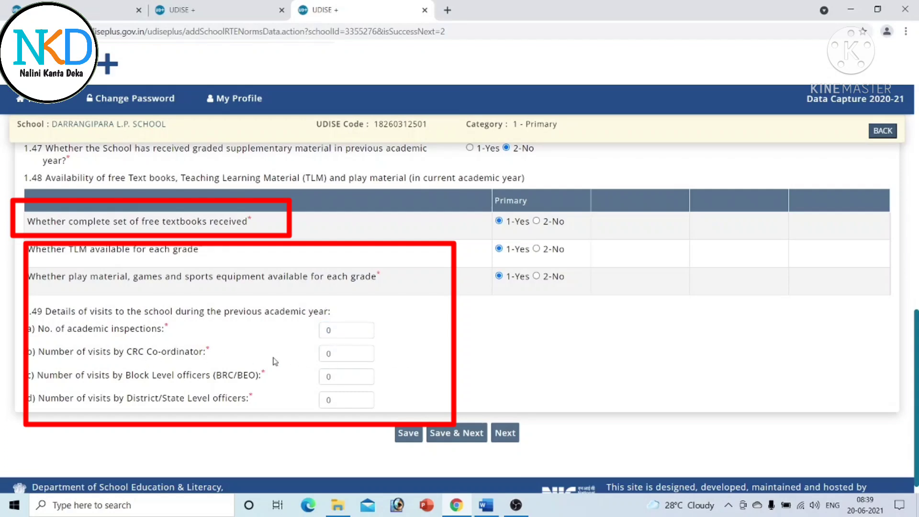
- Enter 30 CRC, 6 block-level and 3 district/state officer visits, then save and continue
drag(326, 357, 318, 363)
text(30)
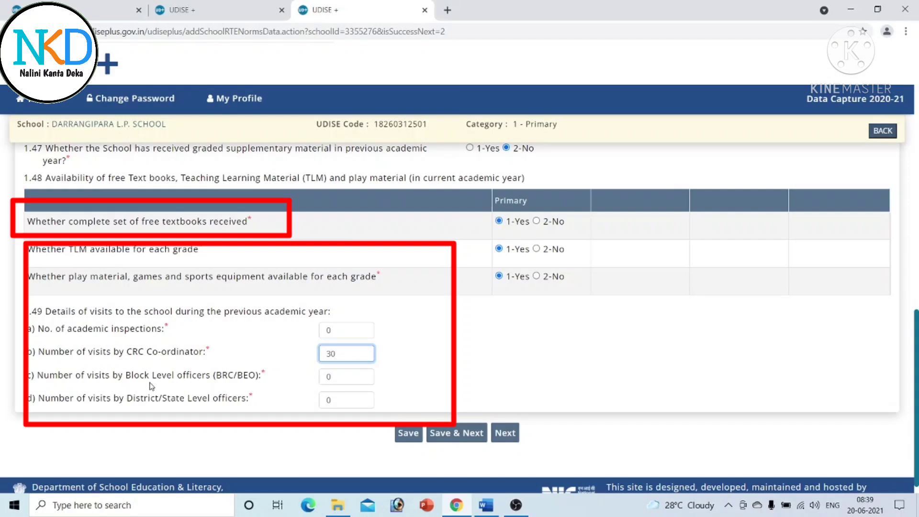
click(347, 378)
text(6)
click(352, 403)
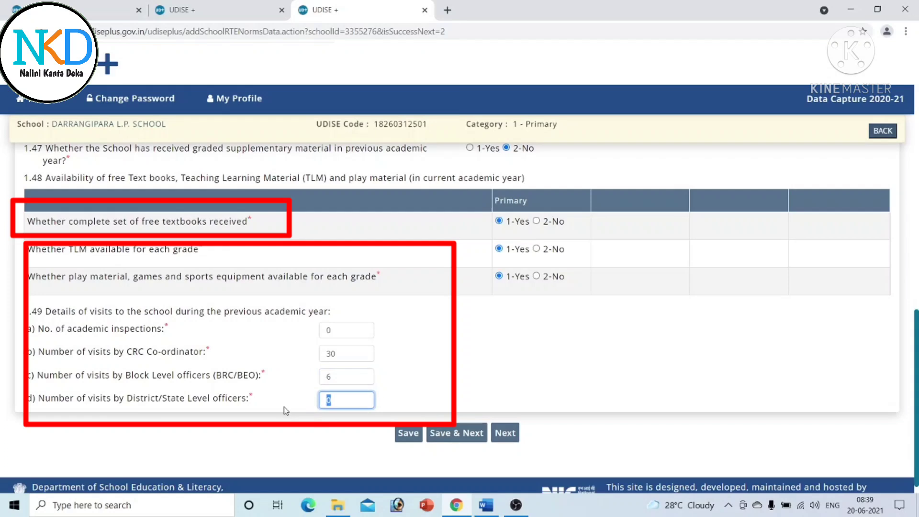
text(3)
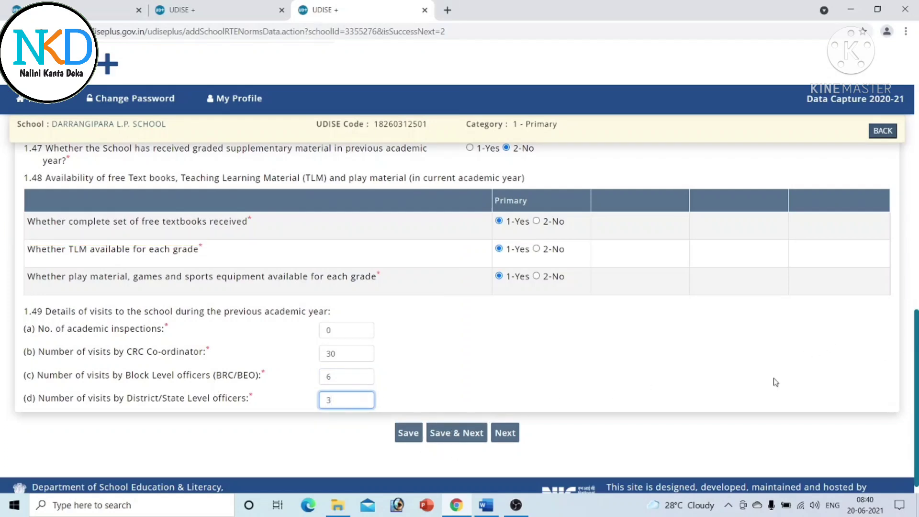
mouse_move(918, 371)
mouse_down()
mouse_move(918, 109)
mouse_move(918, 387)
mouse_up()
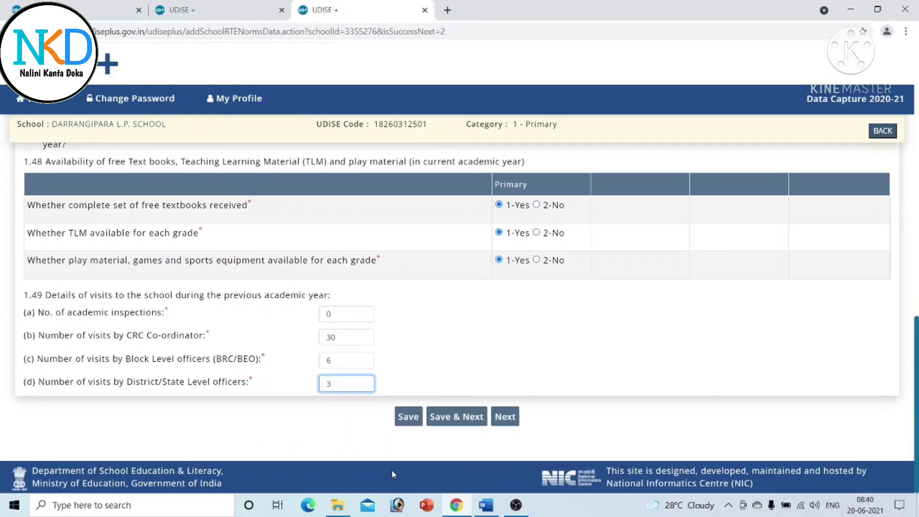
click(450, 417)
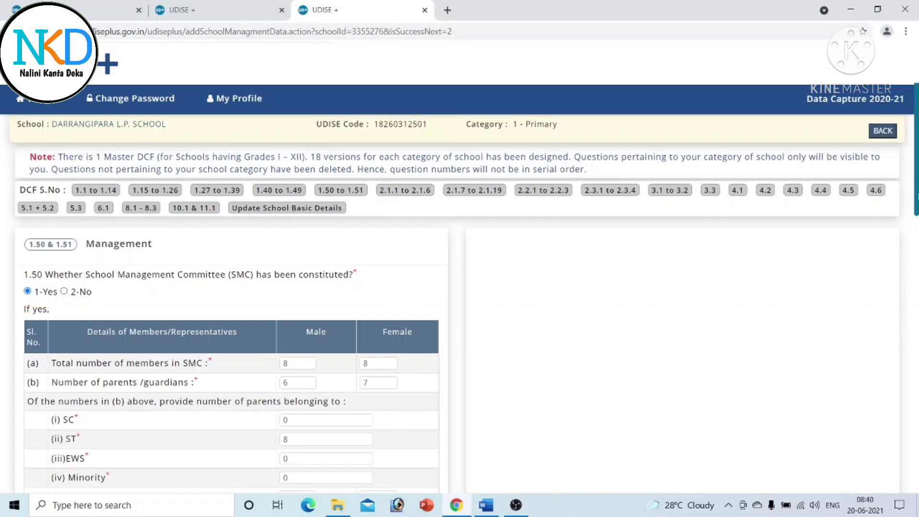
- Revise SMC member counts: 7 female parents and 1 female local representative
scroll(231, 335, down, 2)
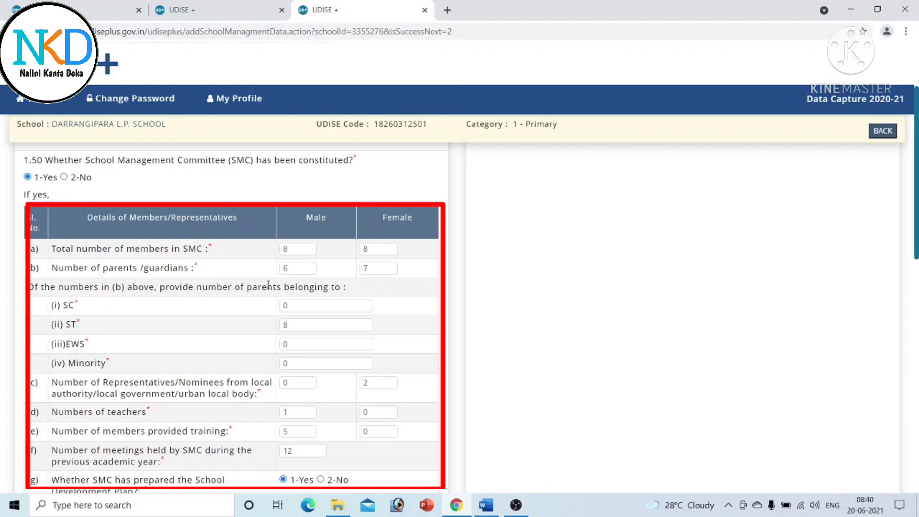
double_click(293, 268)
double_click(380, 267)
text(7)
double_click(287, 325)
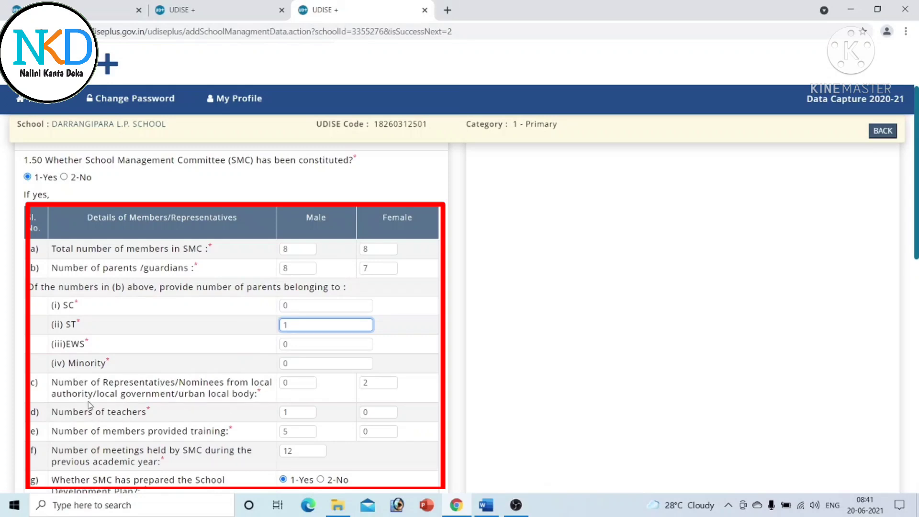
click(377, 383)
key(BackSpace)
text(1)
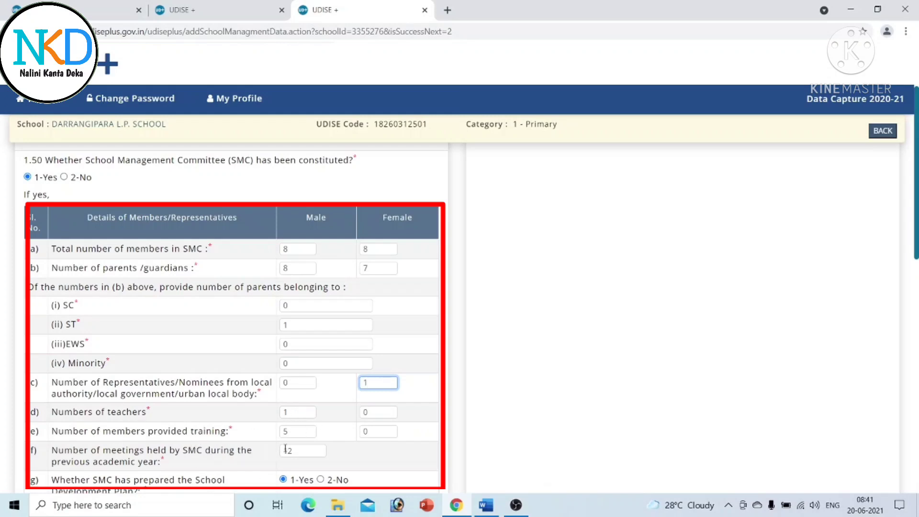
- Enter 6 male members provided training and 3 SMC meetings held
double_click(293, 436)
text(6)
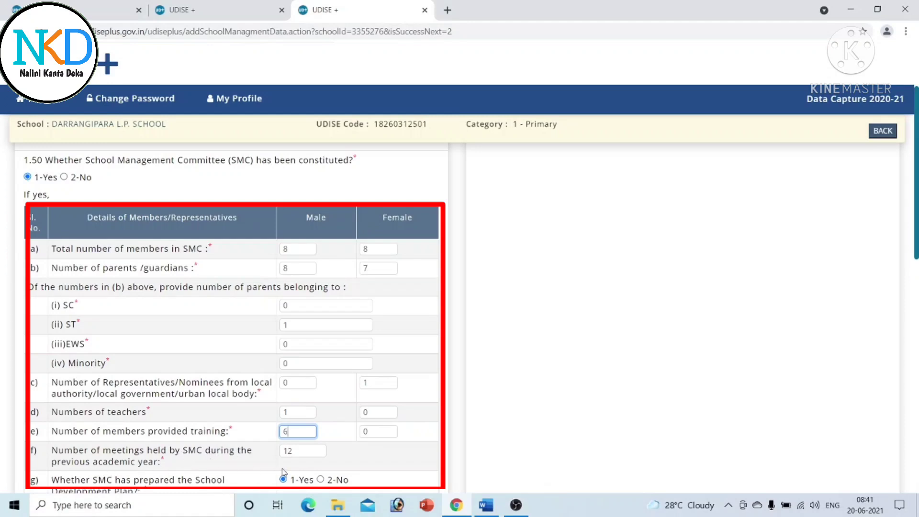
key(Tab)
text(3)
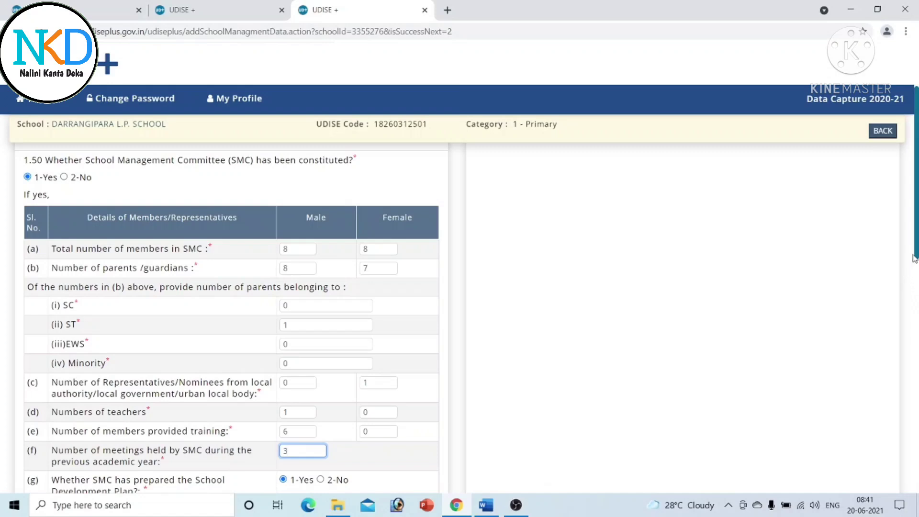
- Scroll past the bank account details and save the SMC details with Save & Next
scroll(915, 239, down, 3)
scroll(383, 336, down, 2)
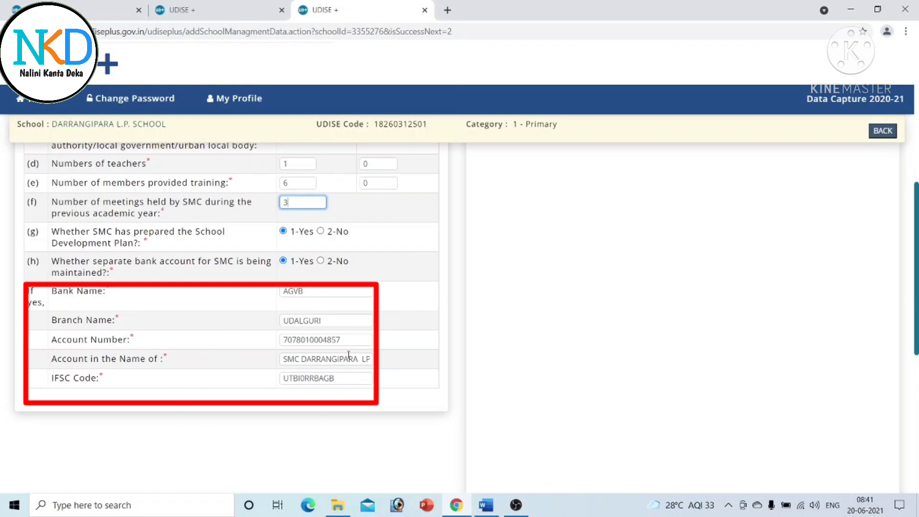
drag(917, 267, 918, 407)
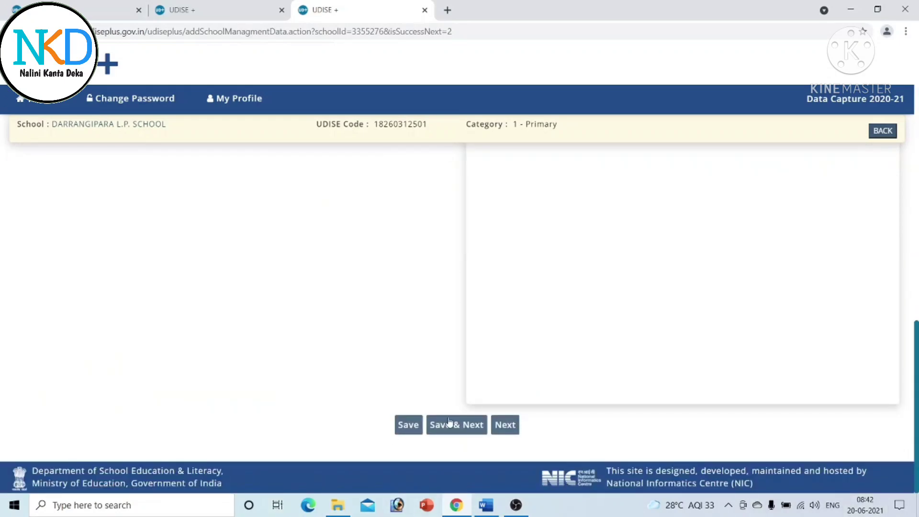
click(460, 430)
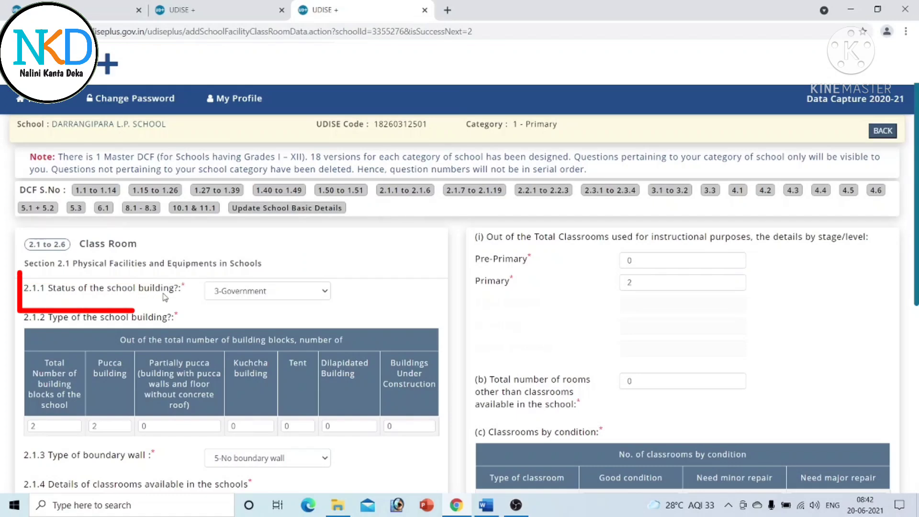
click(324, 291)
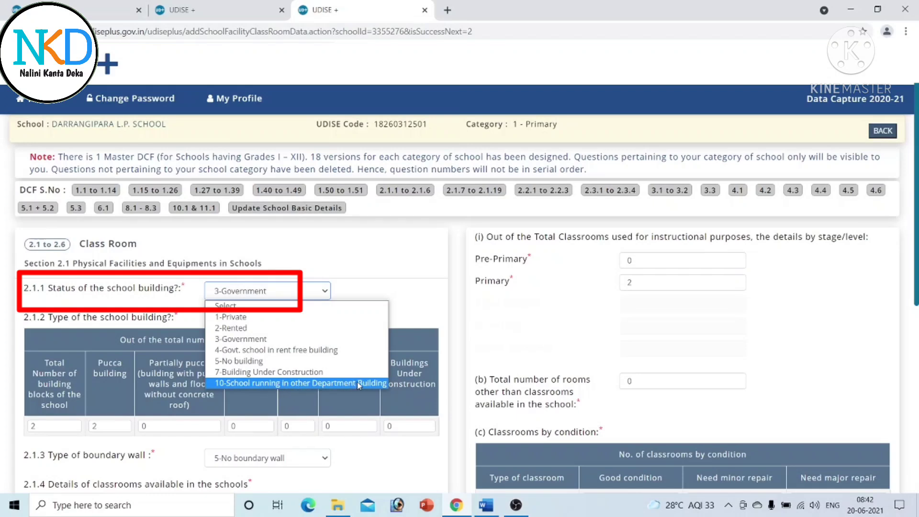
click(271, 339)
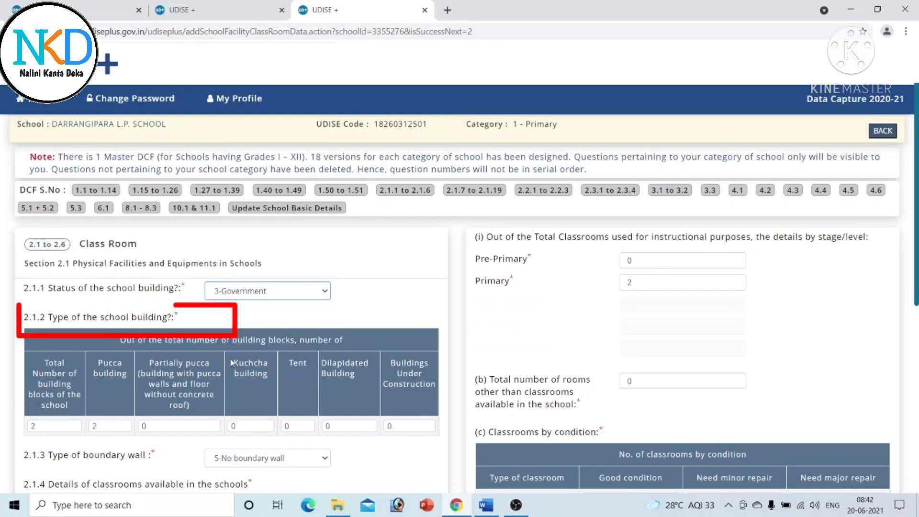
scroll(459, 316, down, 3)
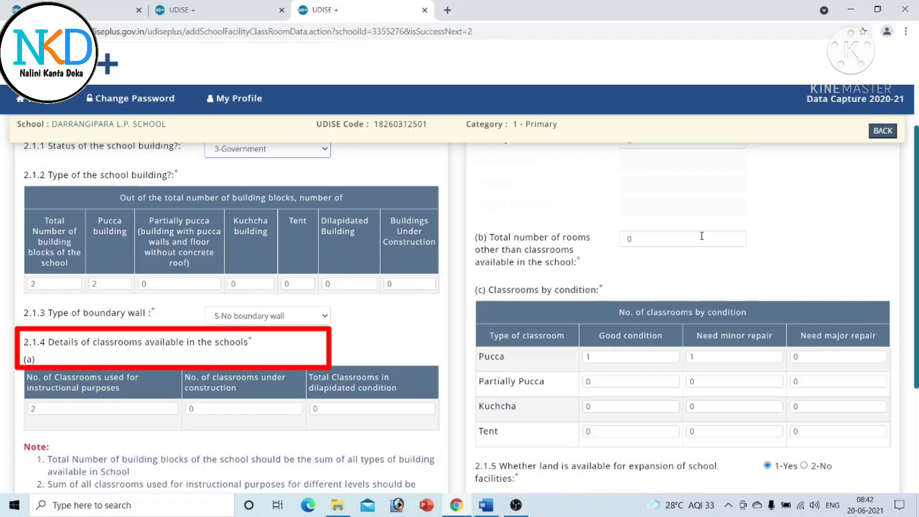
scroll(459, 316, down, 3)
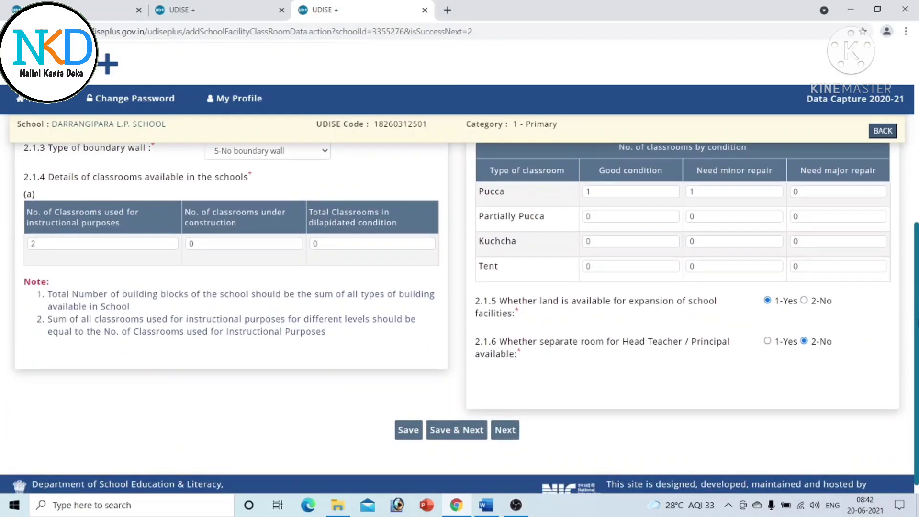
scroll(497, 265, up, 6)
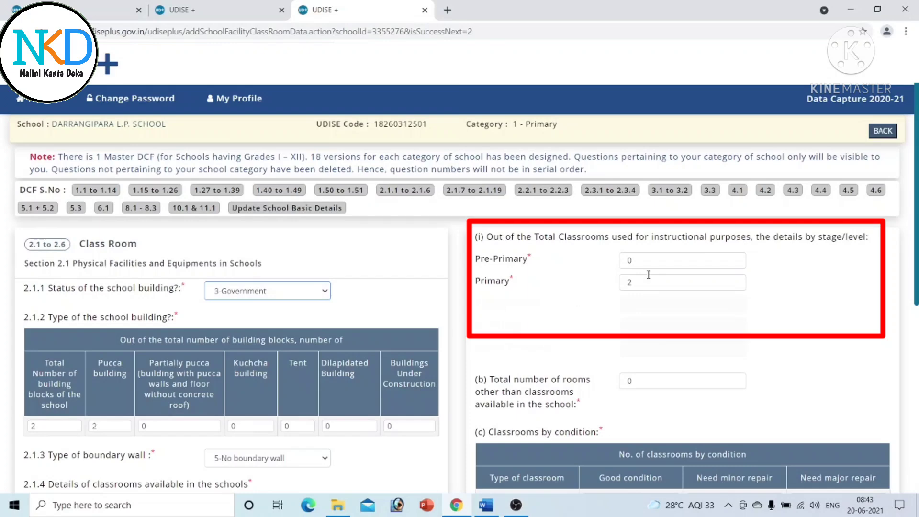
scroll(648, 285, down, 3)
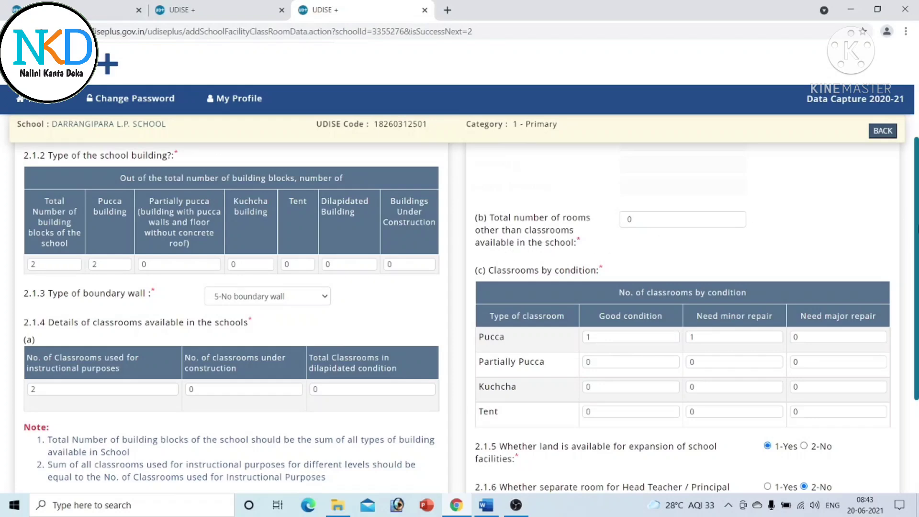
scroll(608, 194, down, 2)
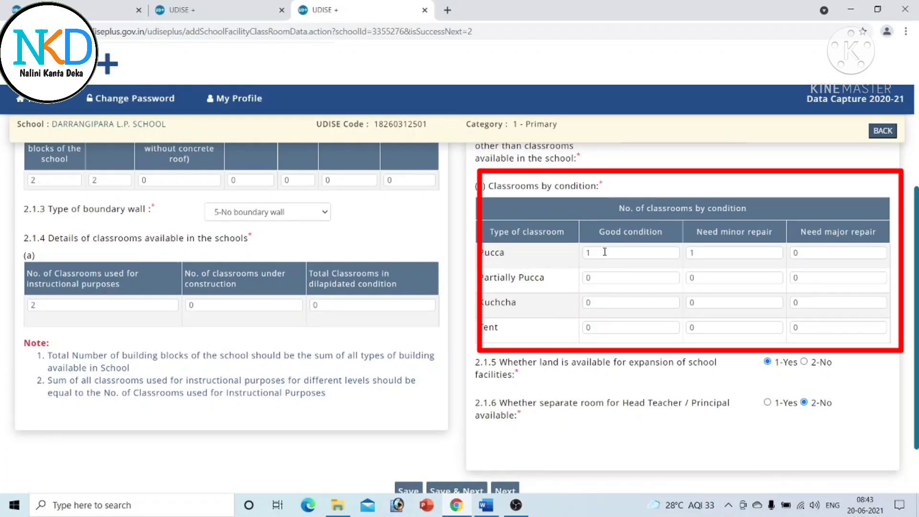
click(719, 255)
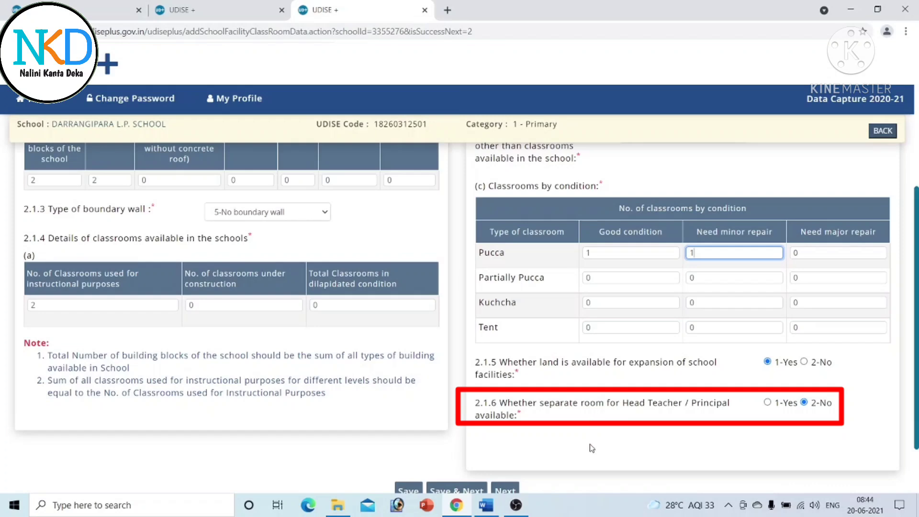
mouse_move(917, 288)
mouse_down()
mouse_move(917, 306)
mouse_move(918, 108)
mouse_up()
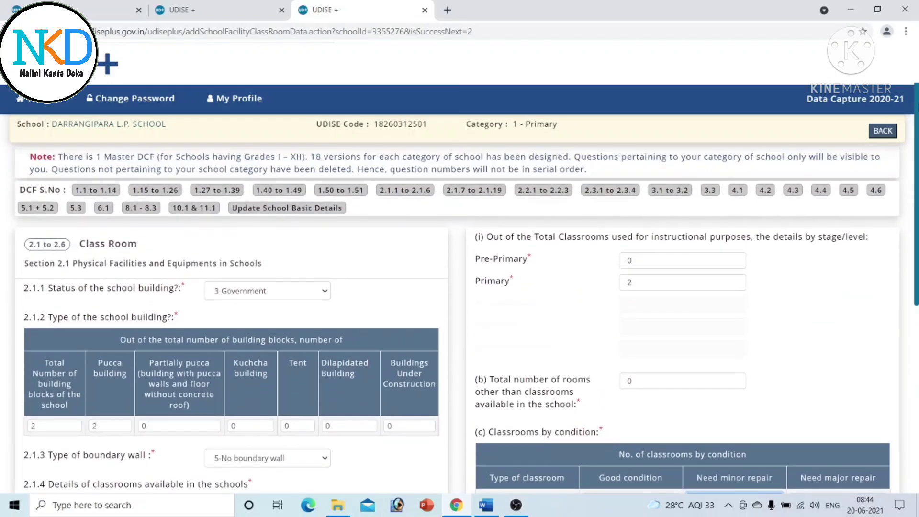
drag(918, 113, 918, 340)
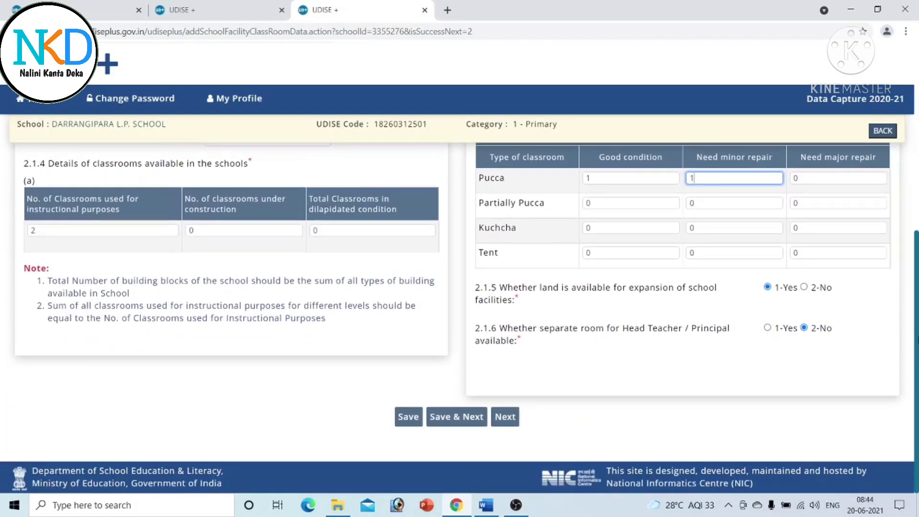
- Save the classroom details and review the toilet table showing 1 seat and 1 urinal per gender
click(450, 417)
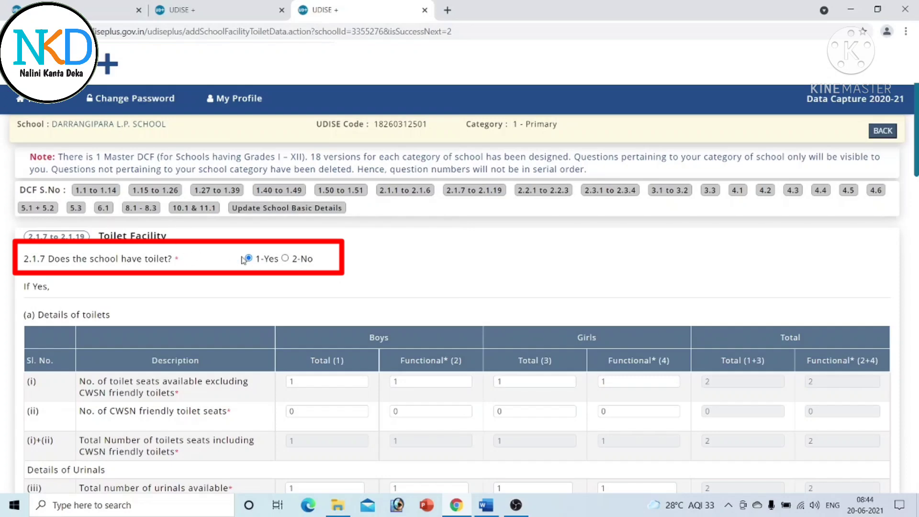
scroll(494, 227, down, 3)
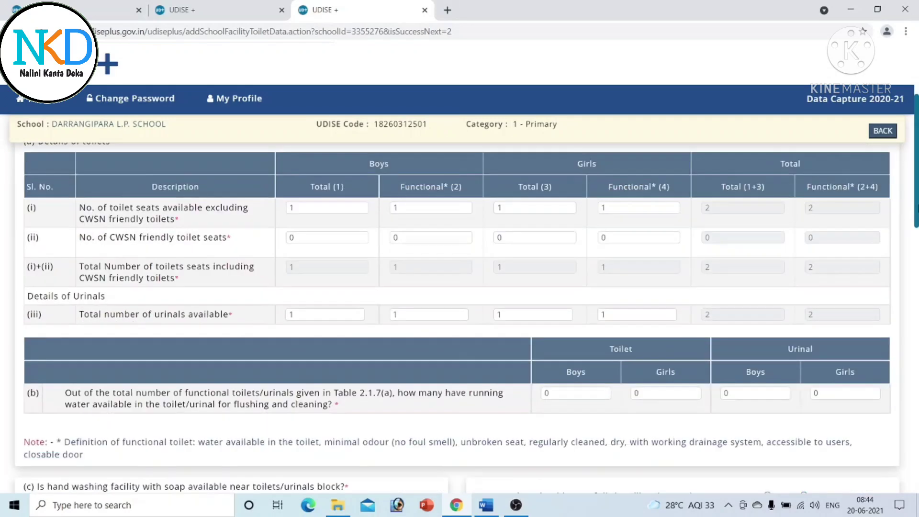
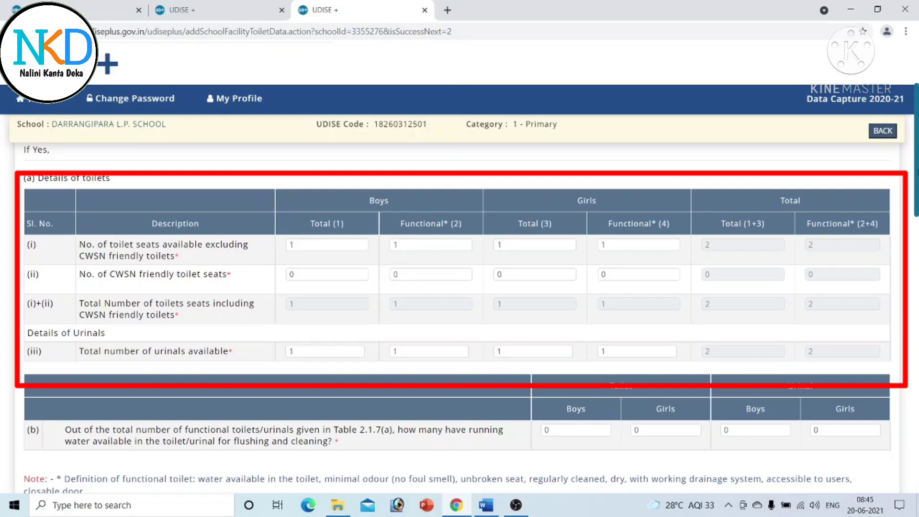
- Answer 2-No to question 2.1.14 on medical check-ups
drag(916, 184, 916, 230)
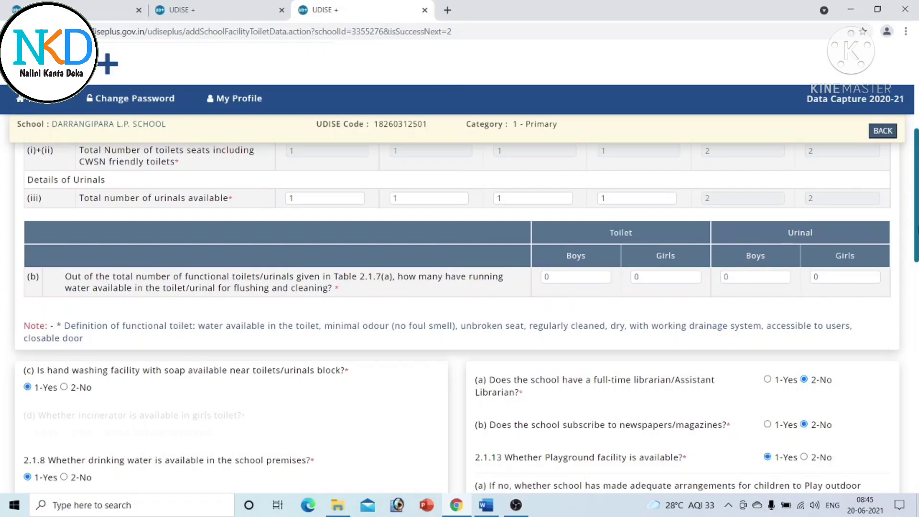
scroll(898, 241, up, 1)
scroll(459, 306, up, 5)
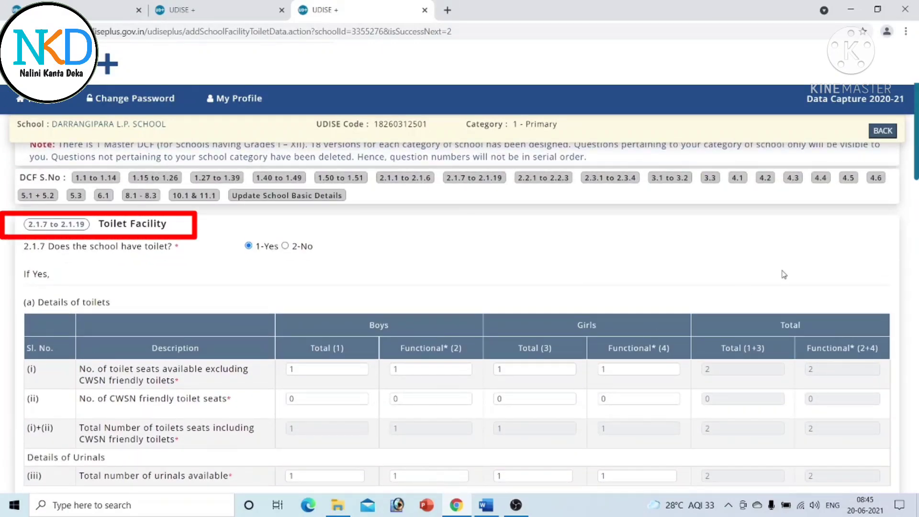
scroll(459, 316, down, 12)
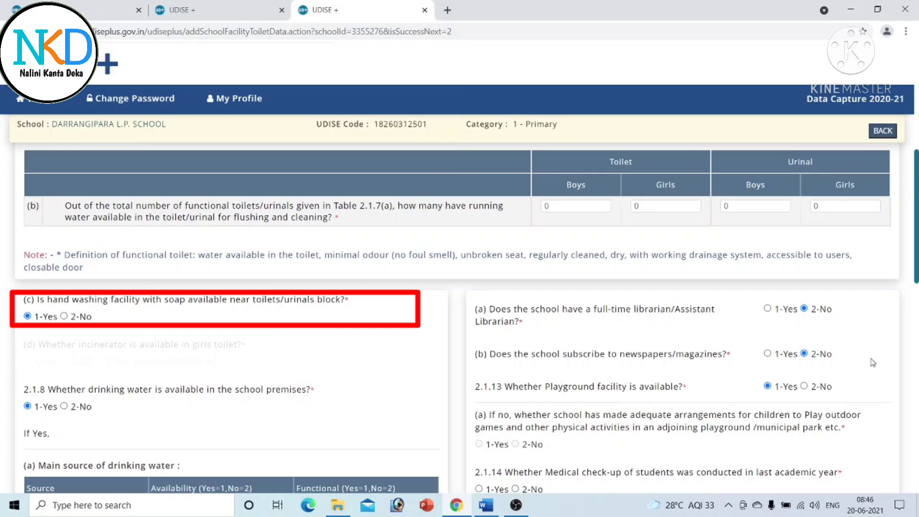
scroll(168, 274, down, 3)
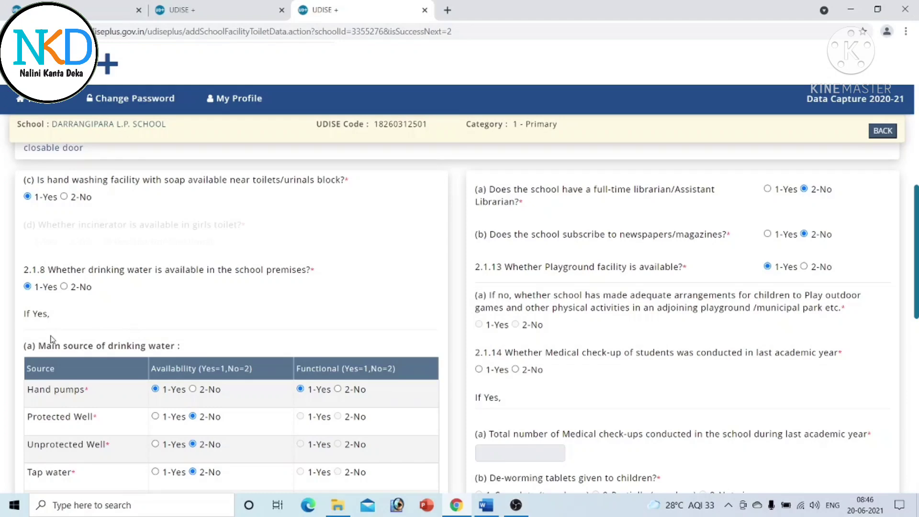
scroll(200, 261, down, 4)
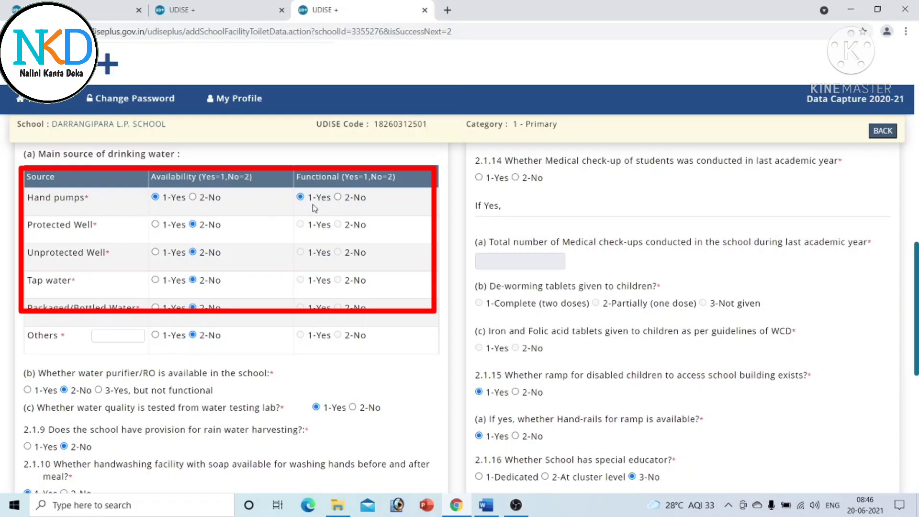
scroll(890, 285, down, 4)
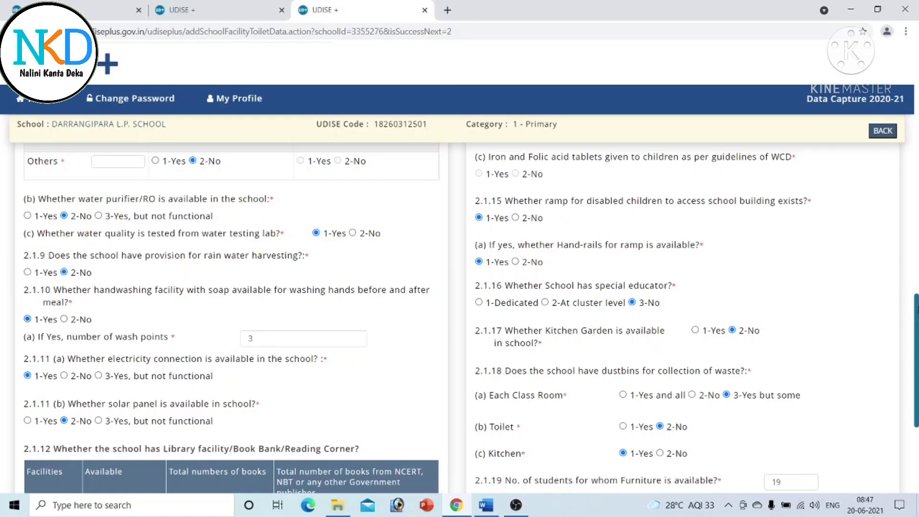
scroll(471, 319, down, 2)
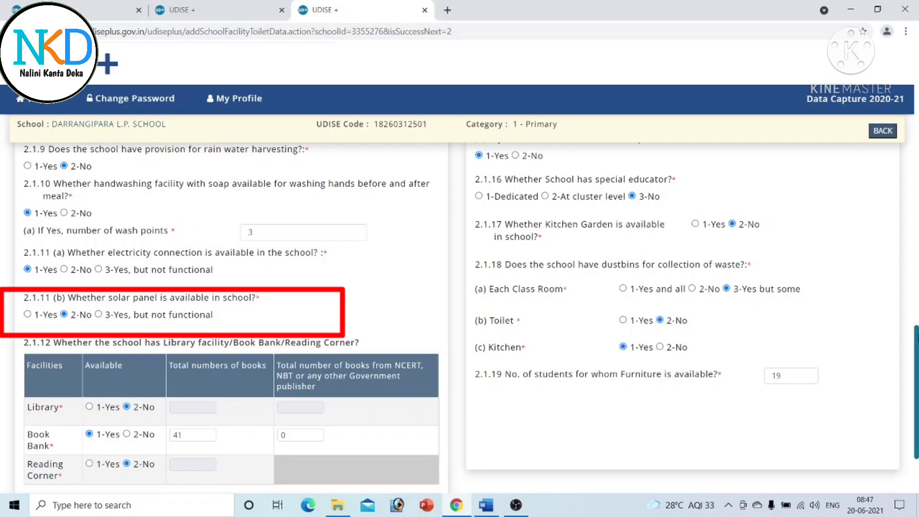
scroll(459, 316, down, 2)
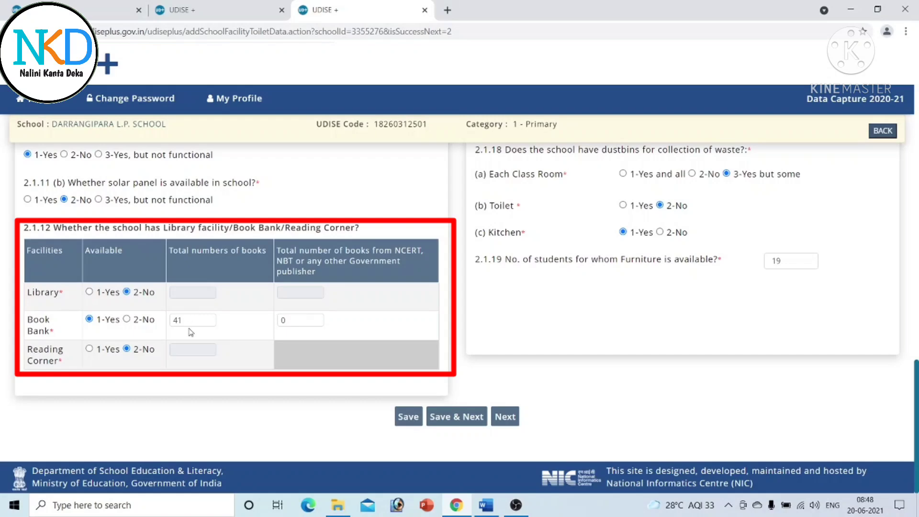
scroll(916, 342, up, 3)
mouse_move(916, 342)
mouse_down()
mouse_move(916, 356)
mouse_move(916, 162)
mouse_move(916, 207)
mouse_up()
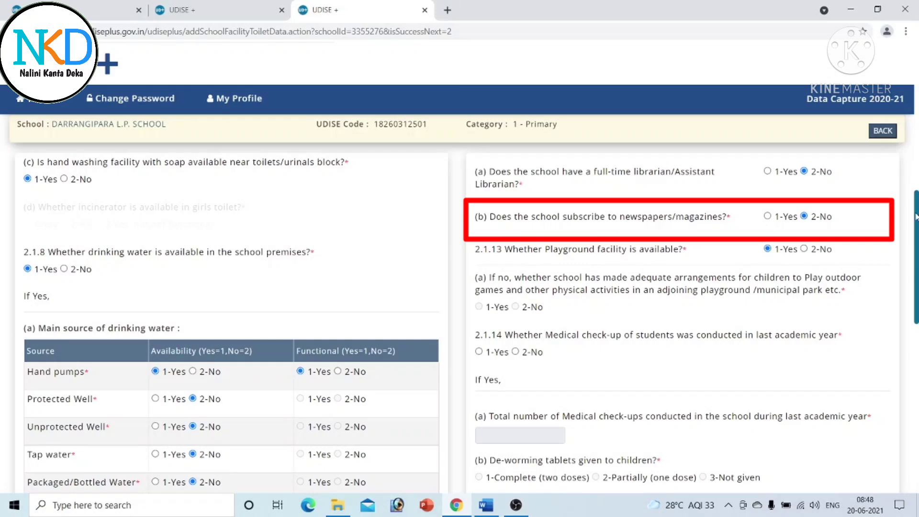
scroll(465, 318, down, 1)
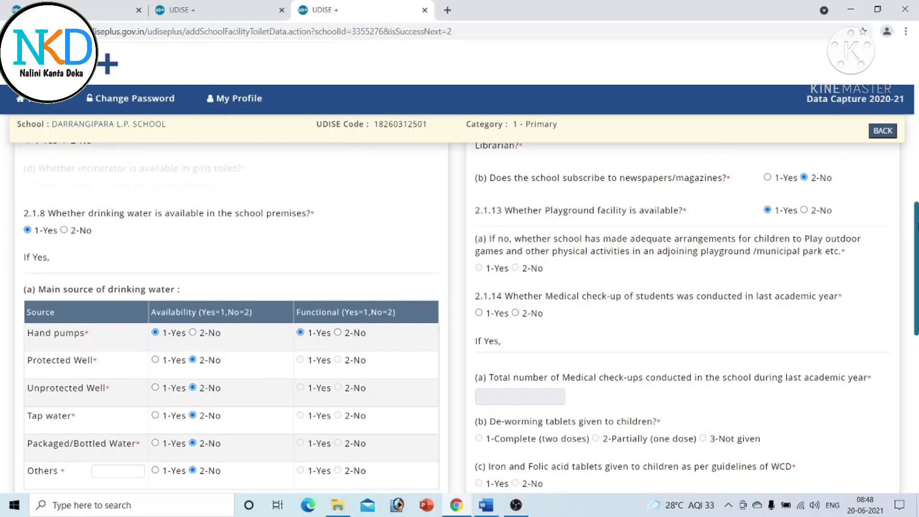
scroll(619, 188, down, 1)
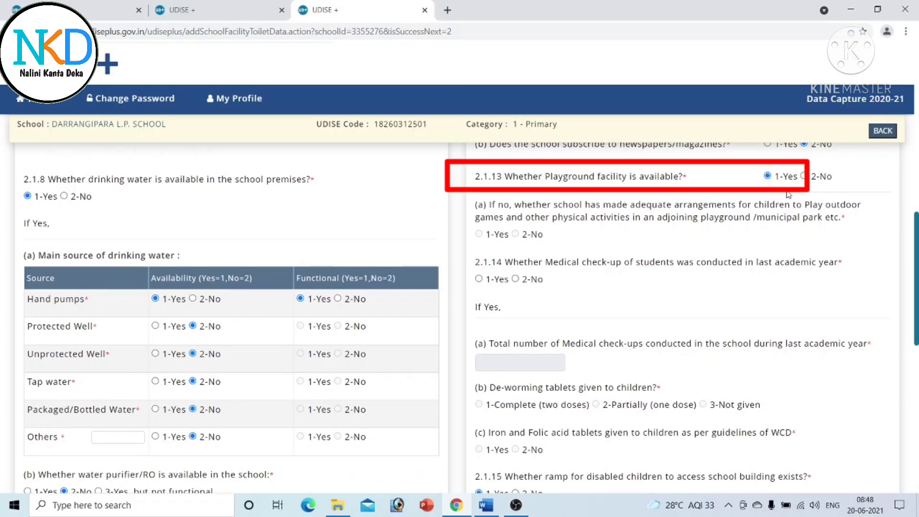
scroll(803, 218, down, 1)
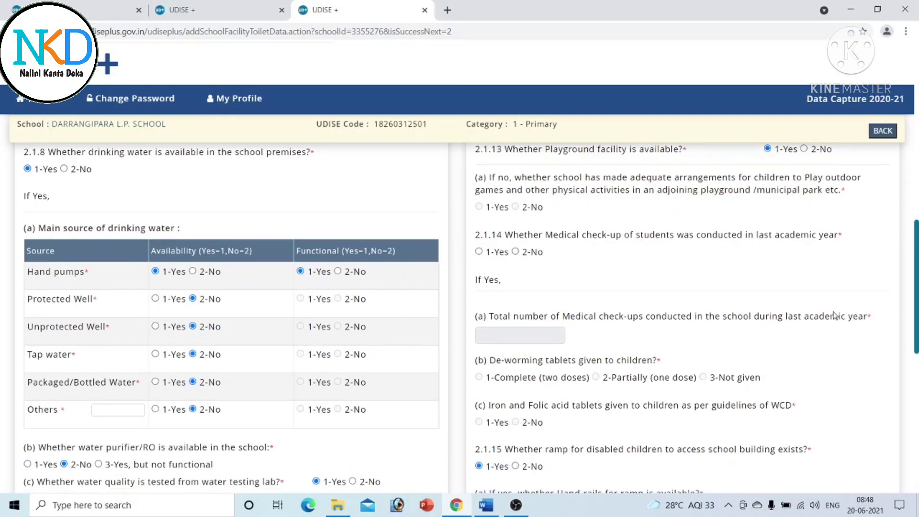
scroll(459, 315, down, 3)
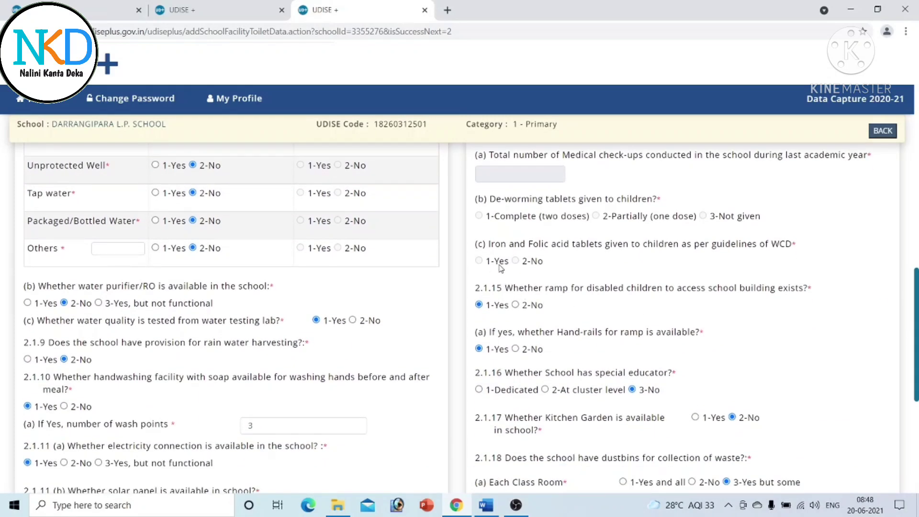
scroll(781, 277, up, 2)
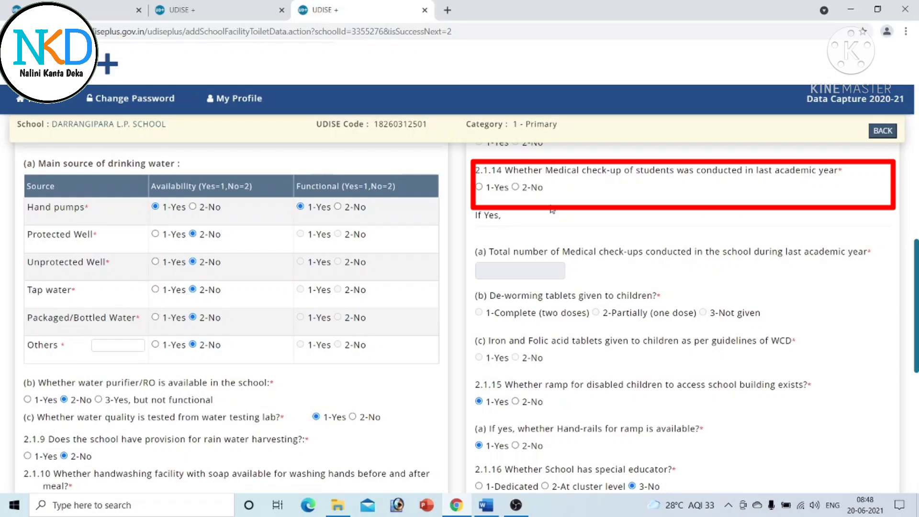
click(515, 187)
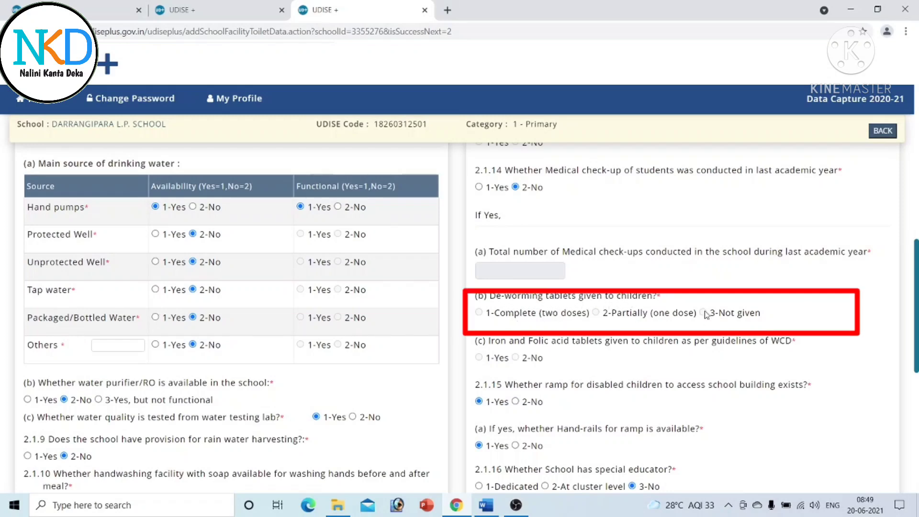
- Change 2.1.18(b) toilet dustbins to 1-Yes
scroll(706, 313, down, 3)
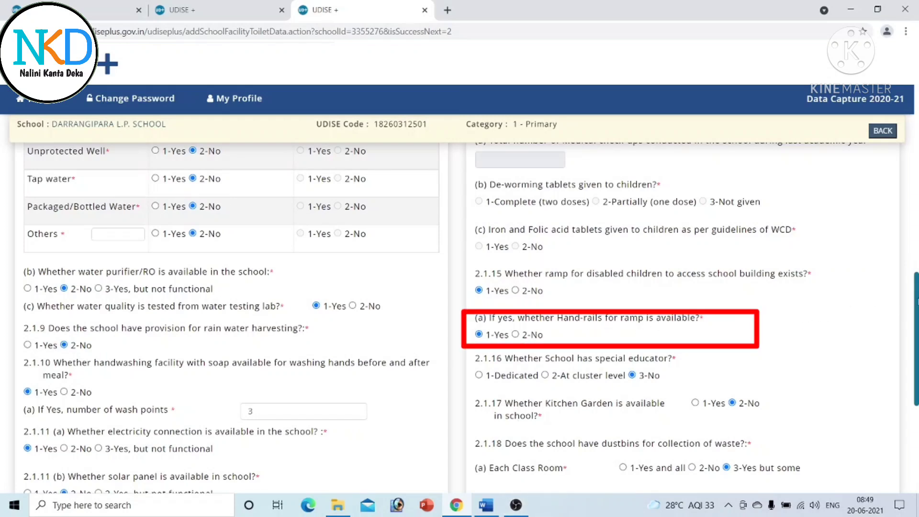
scroll(520, 286, down, 2)
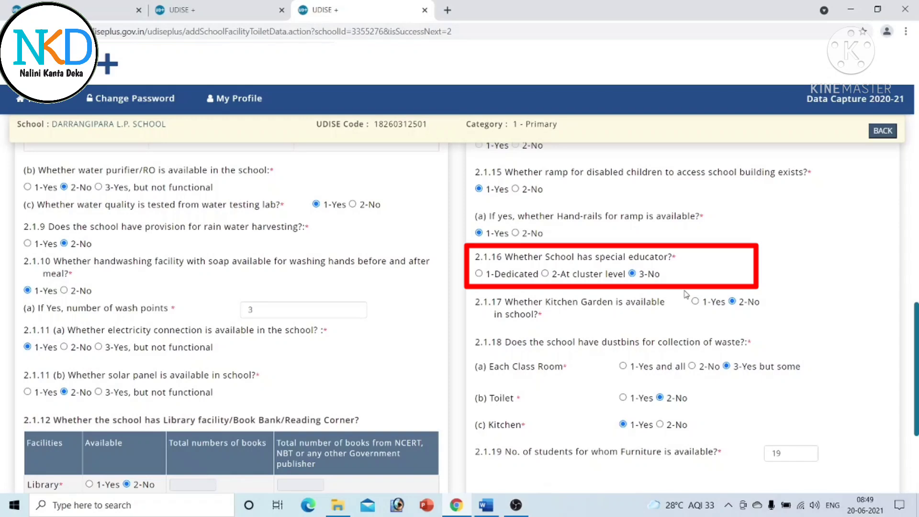
scroll(604, 272, down, 2)
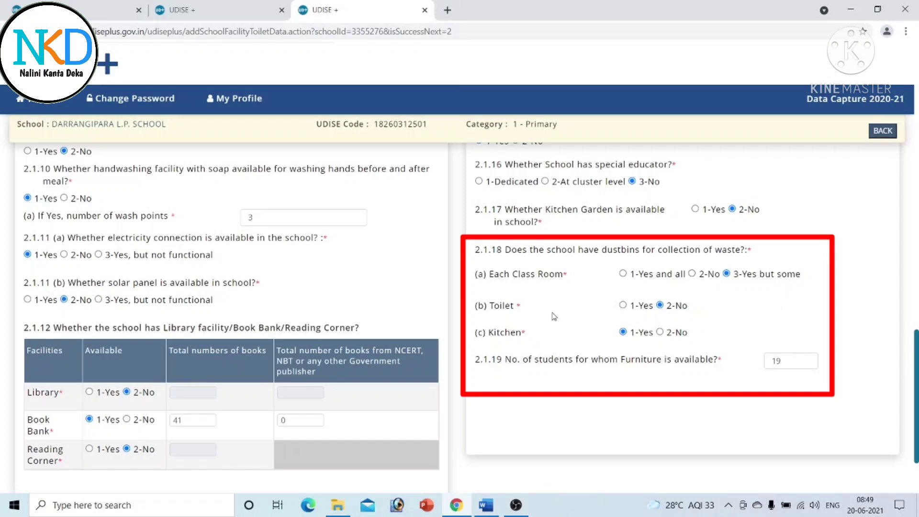
click(622, 305)
scroll(459, 316, down, 2)
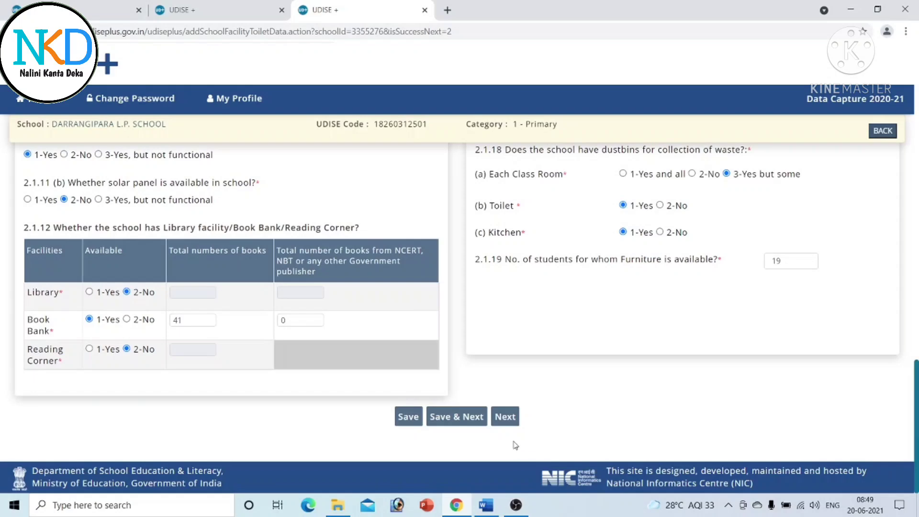
- Save the toilet facility answers and review the 2.2.3 equipment table
click(469, 416)
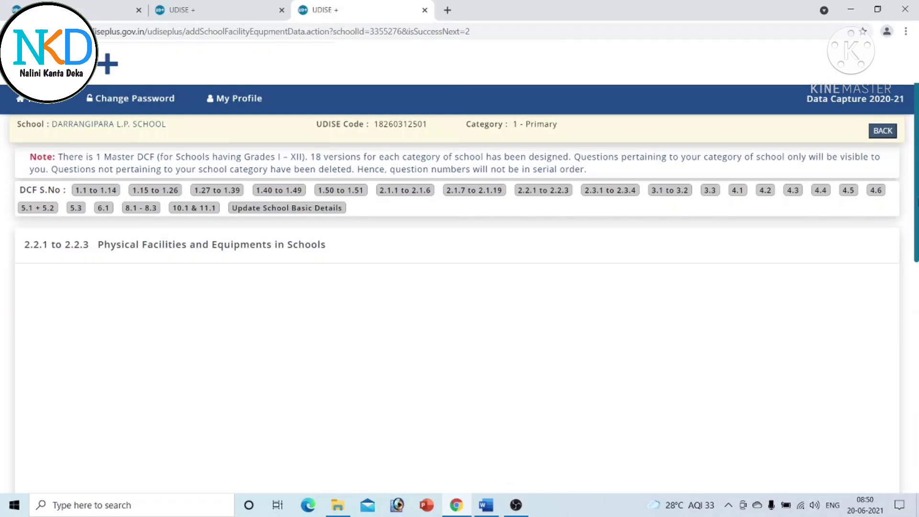
drag(917, 193, 916, 362)
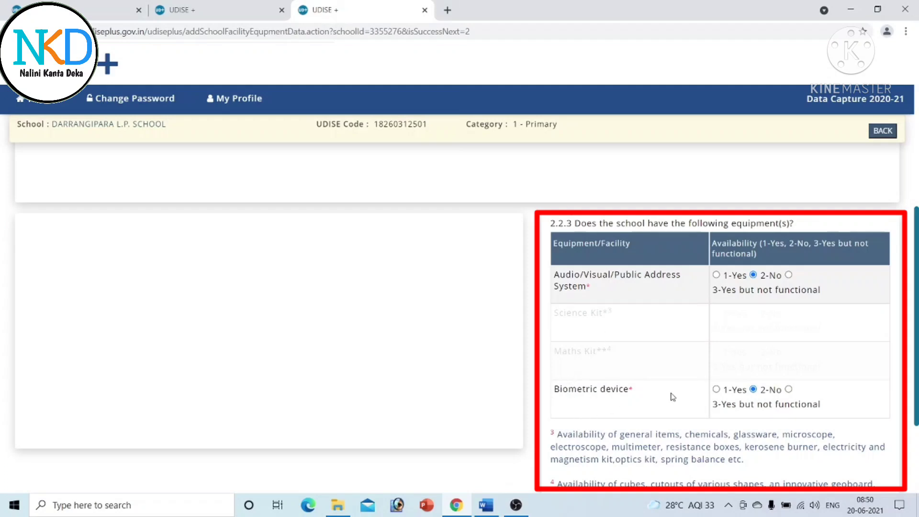
scroll(460, 316, down, 2)
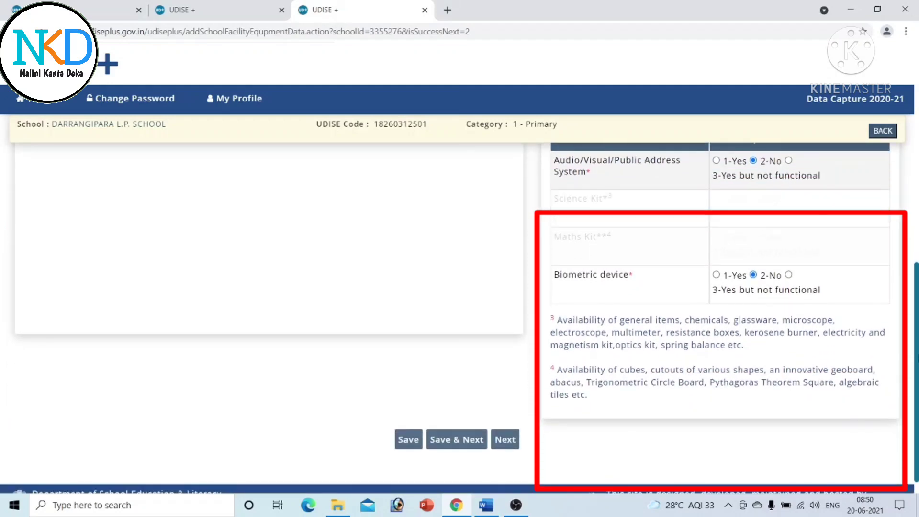
- Save the equipment answers and review the 2.3.3 device table, all marked No
click(475, 439)
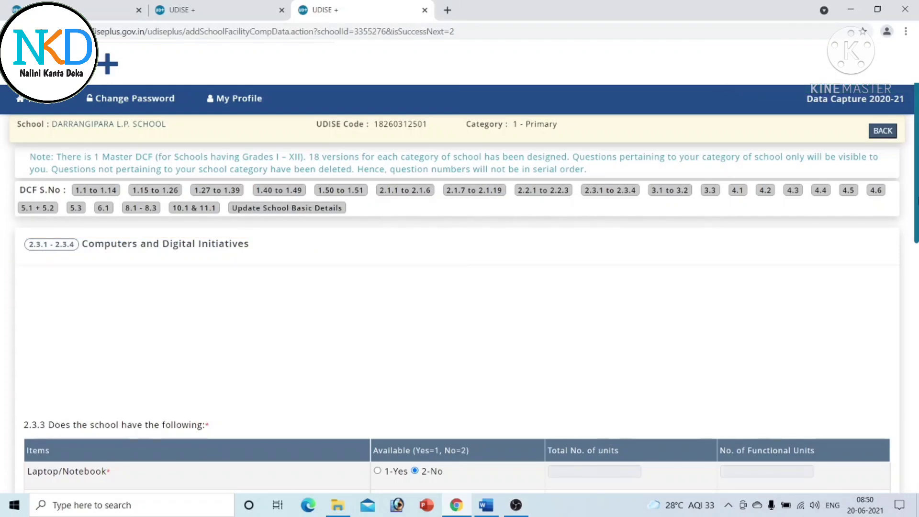
scroll(460, 316, down, 5)
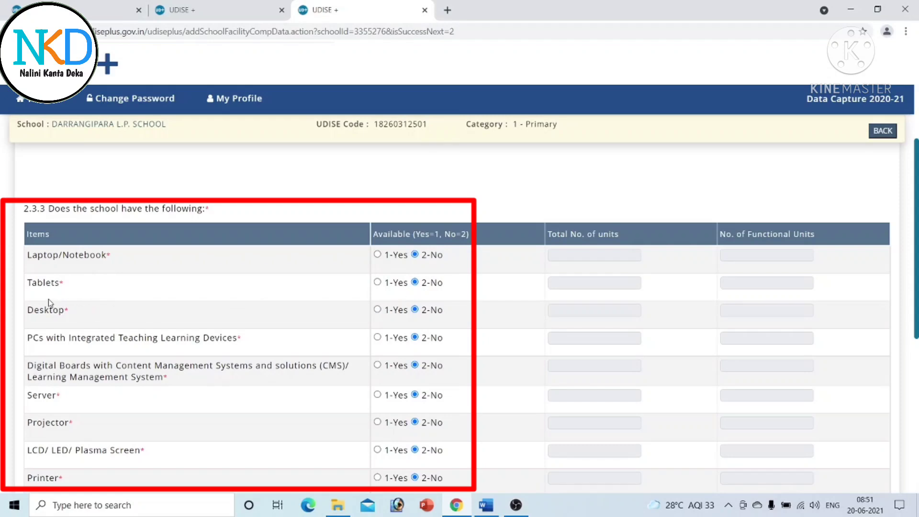
scroll(460, 316, down, 2)
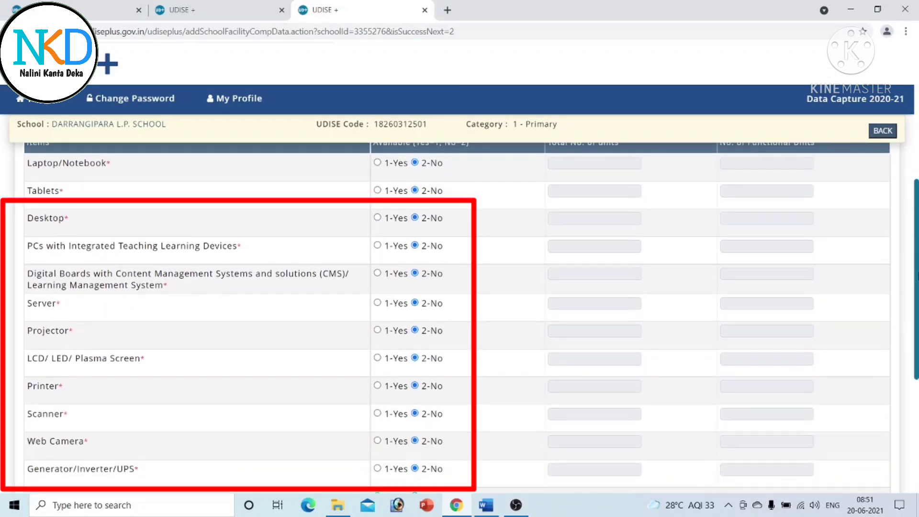
scroll(459, 316, down, 4)
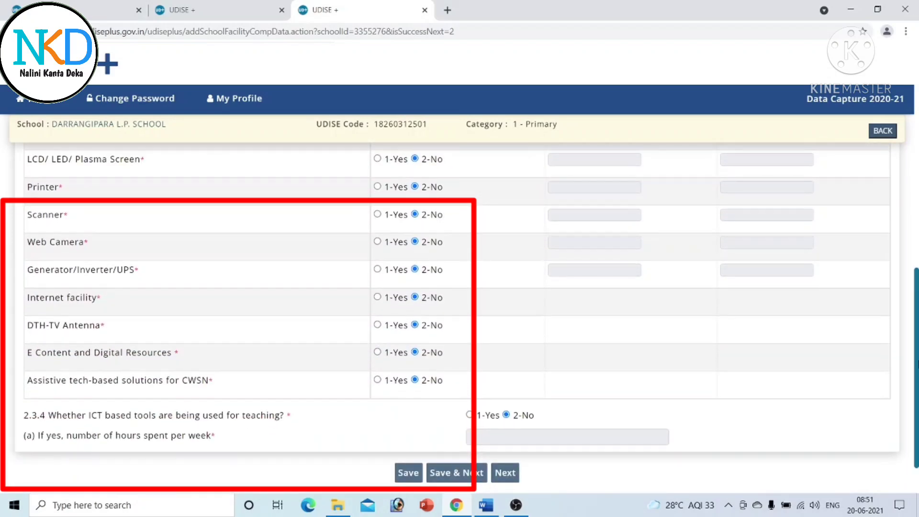
scroll(460, 316, down, 1)
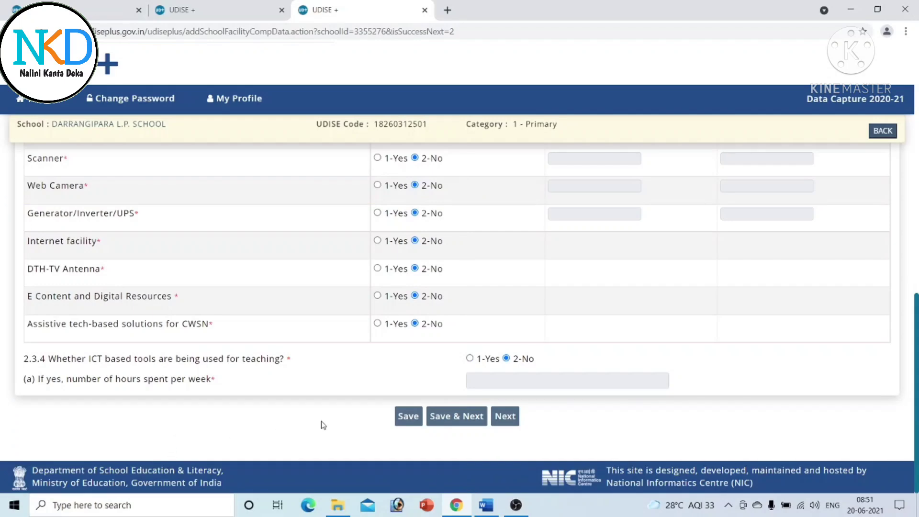
- Save the facility page and review staff counts: 2 regular, 1 contract, 3 with Aadhaar
click(469, 417)
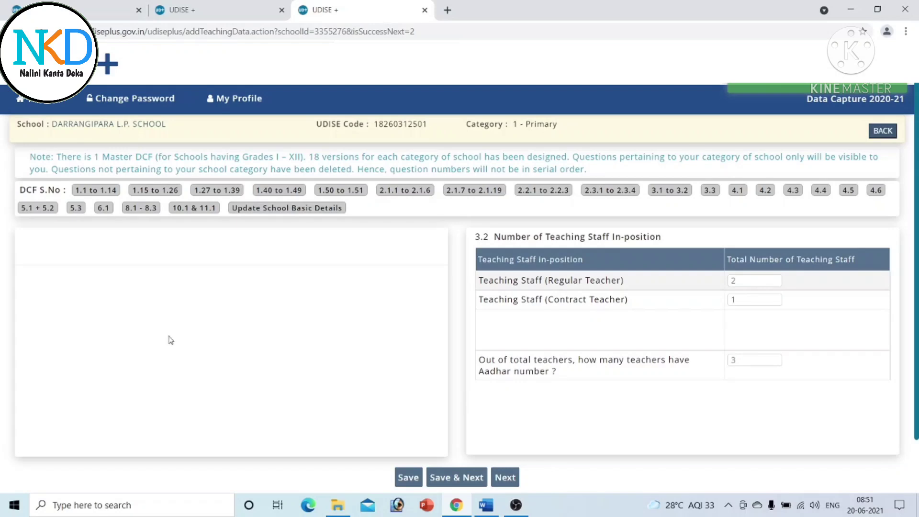
scroll(897, 258, down, 1)
scroll(713, 186, up, 1)
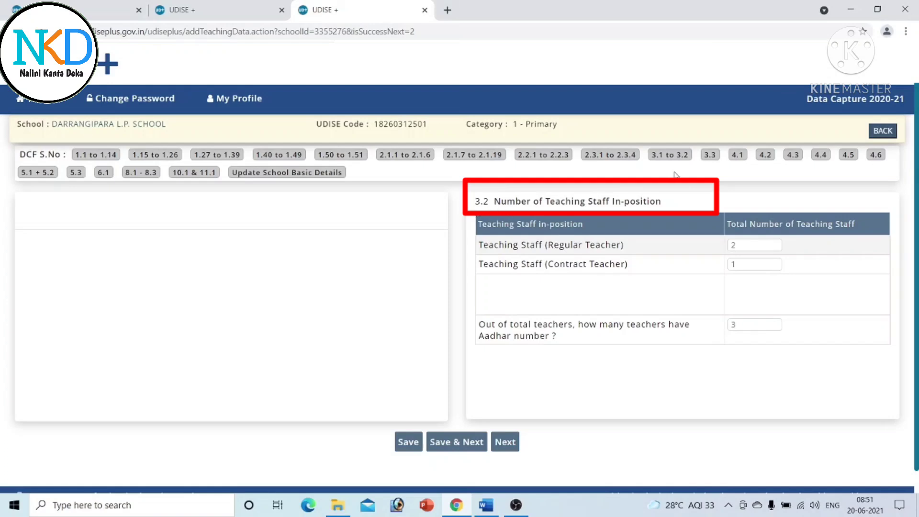
scroll(460, 316, up, 1)
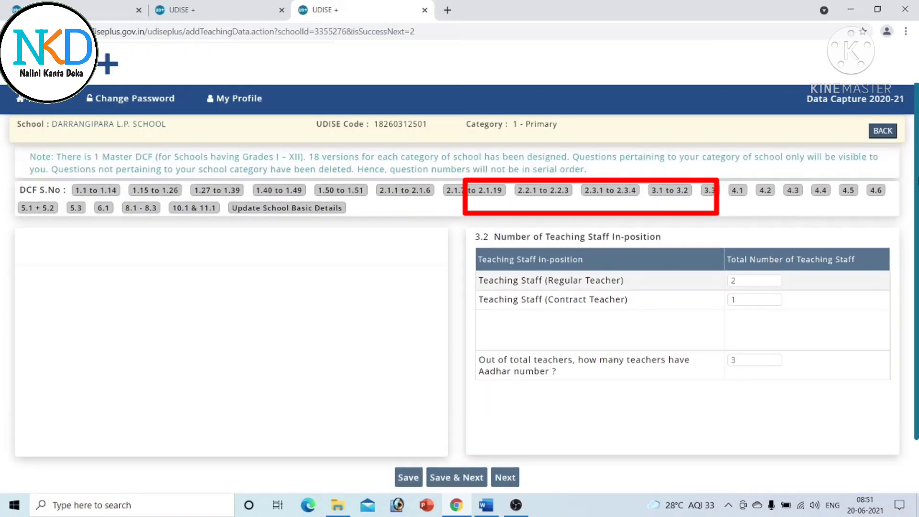
scroll(911, 221, down, 2)
scroll(911, 221, up, 2)
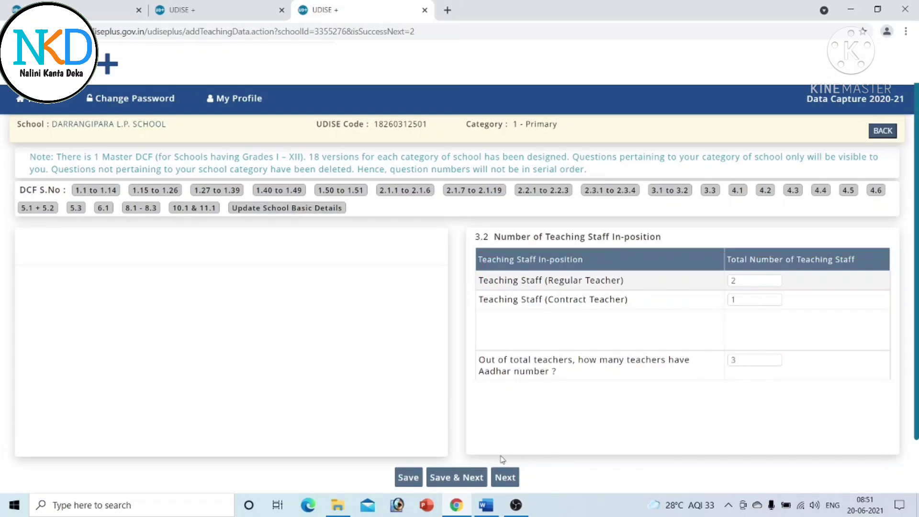
- Save the 3.2 staff counts and review the three Not Completed teachers in 3.3
click(464, 478)
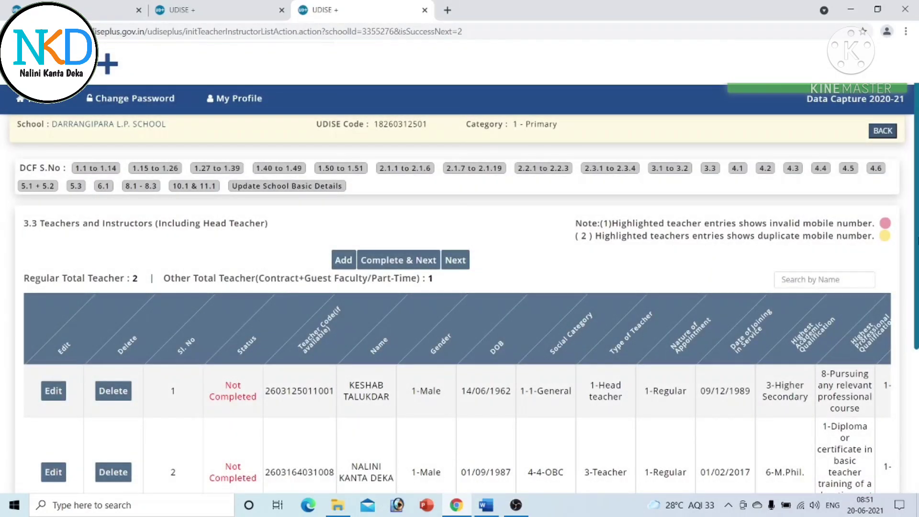
scroll(459, 316, down, 4)
scroll(459, 316, up, 4)
scroll(450, 334, down, 4)
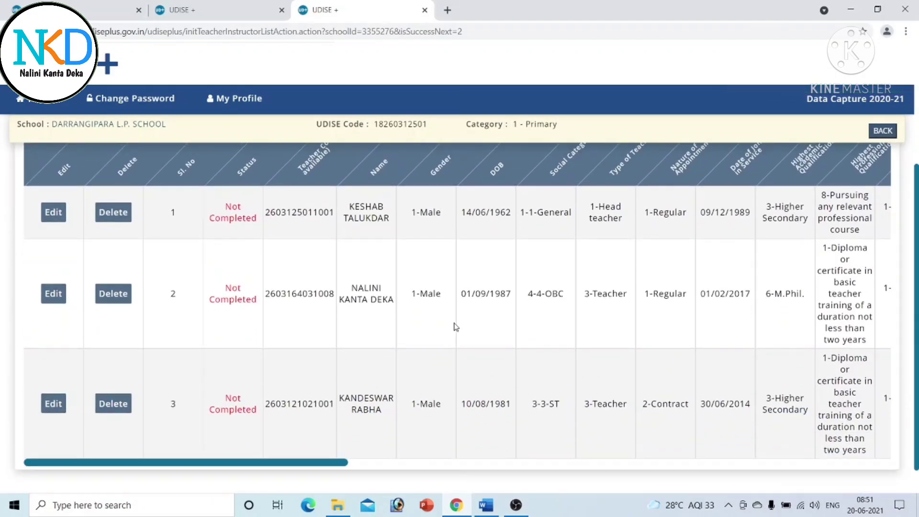
scroll(460, 316, up, 1)
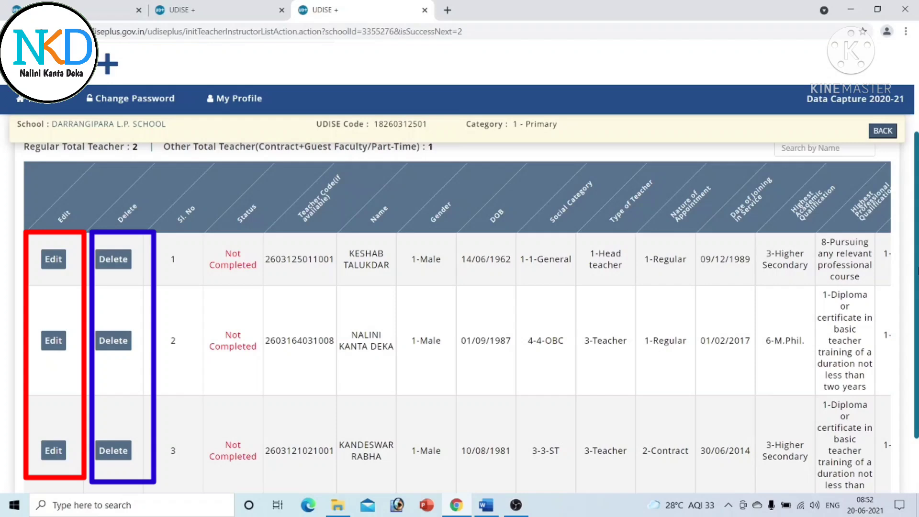
scroll(457, 287, down, 2)
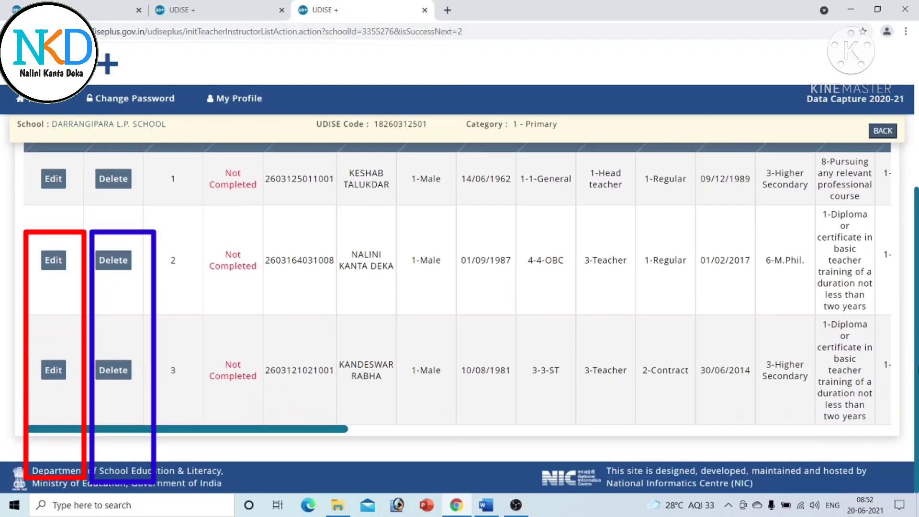
scroll(457, 287, up, 2)
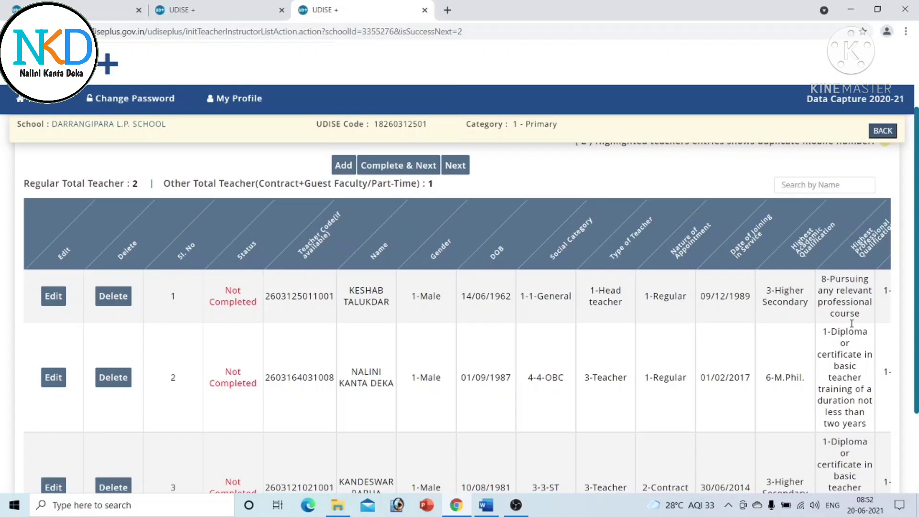
scroll(917, 228, up, 2)
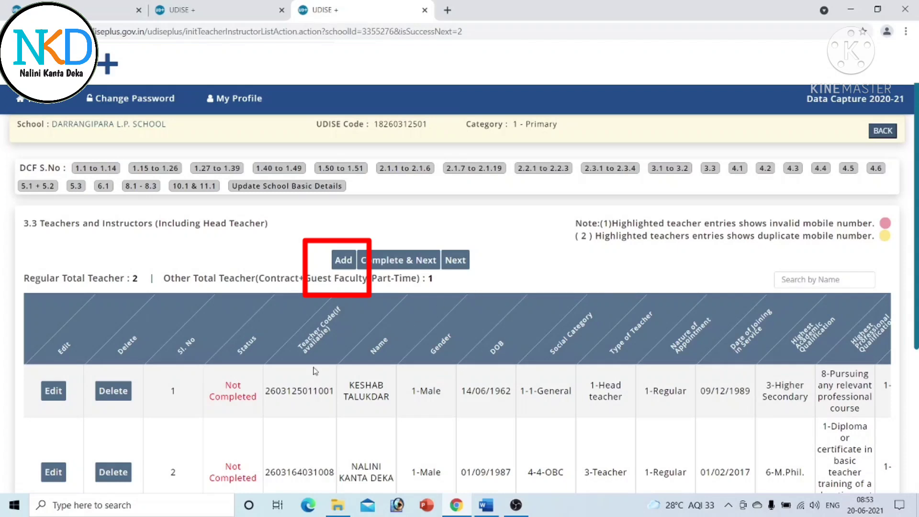
- Save the head teacher's record, keeping Subject knowledge as training received
click(52, 395)
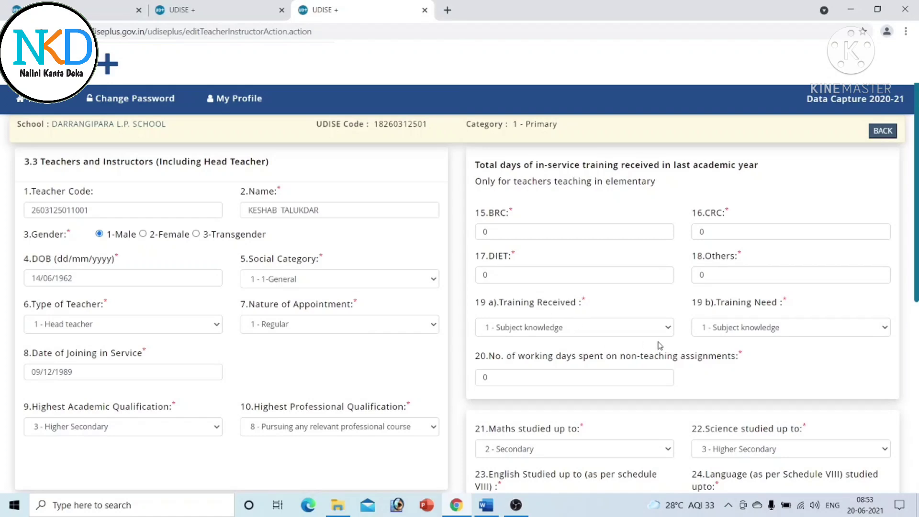
click(668, 330)
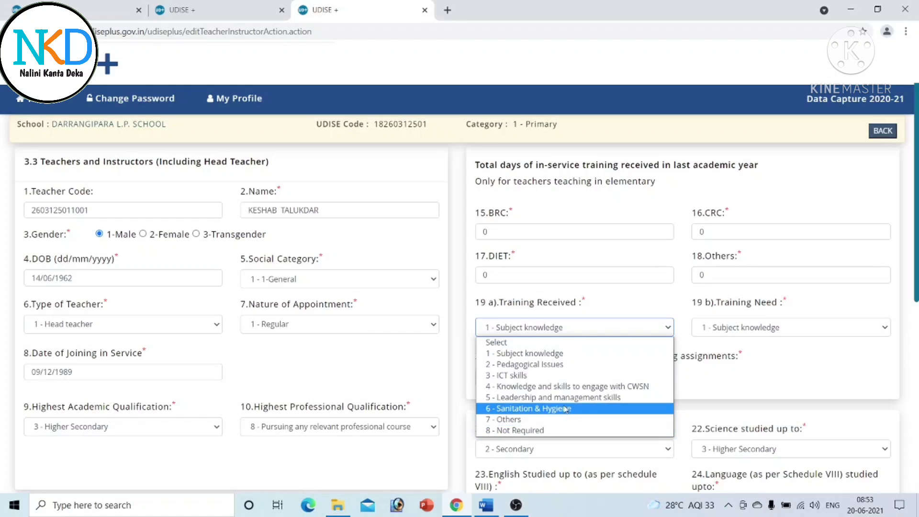
click(628, 304)
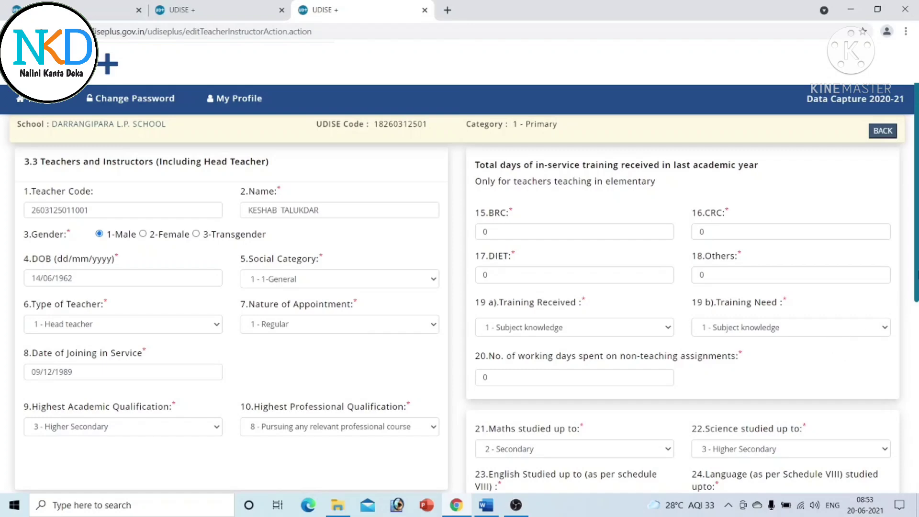
scroll(459, 316, down, 7)
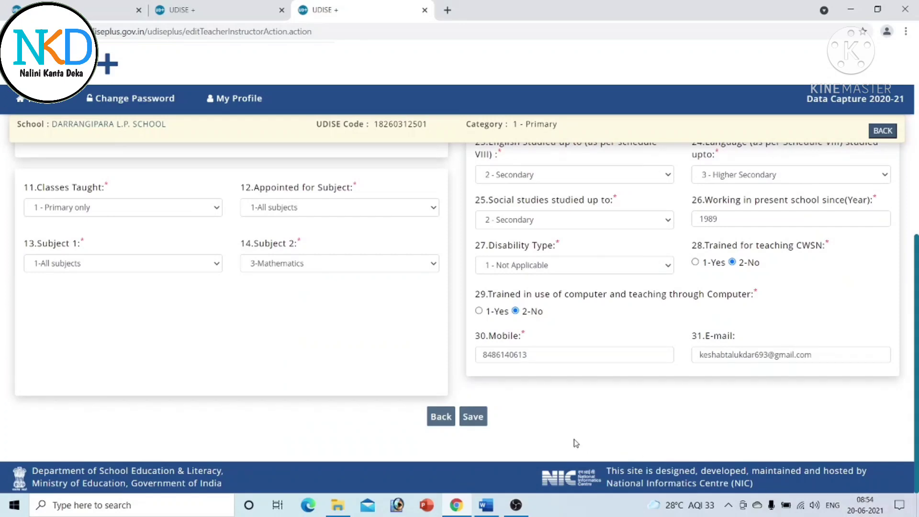
click(476, 419)
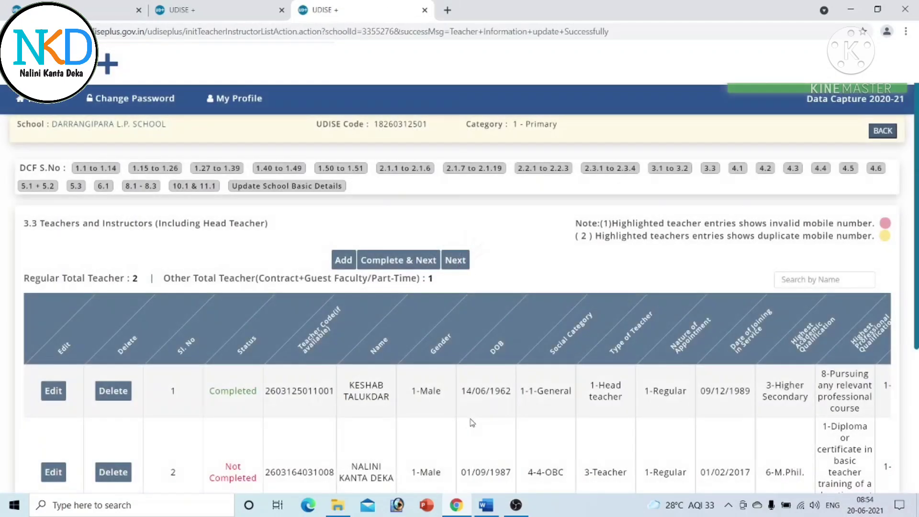
- Scroll the teacher list to confirm row 1 now reads Completed
scroll(810, 303, down, 4)
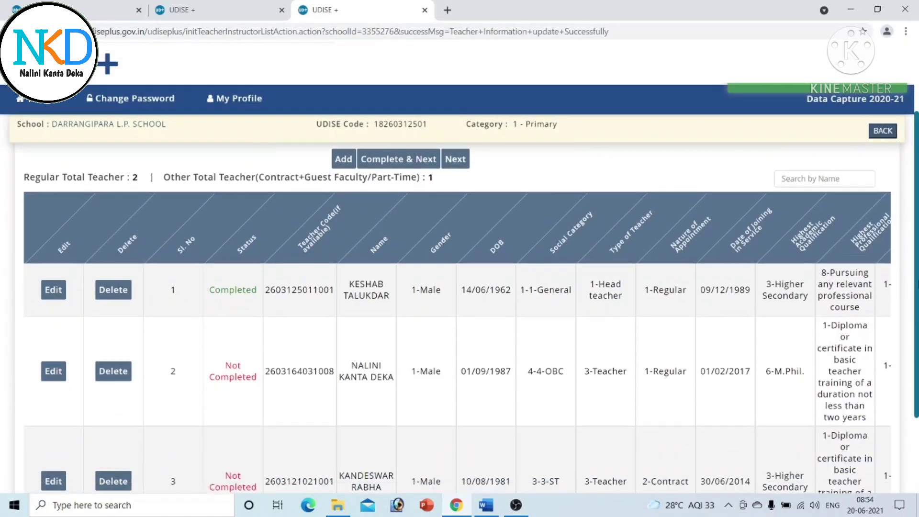
scroll(230, 410, up, 2)
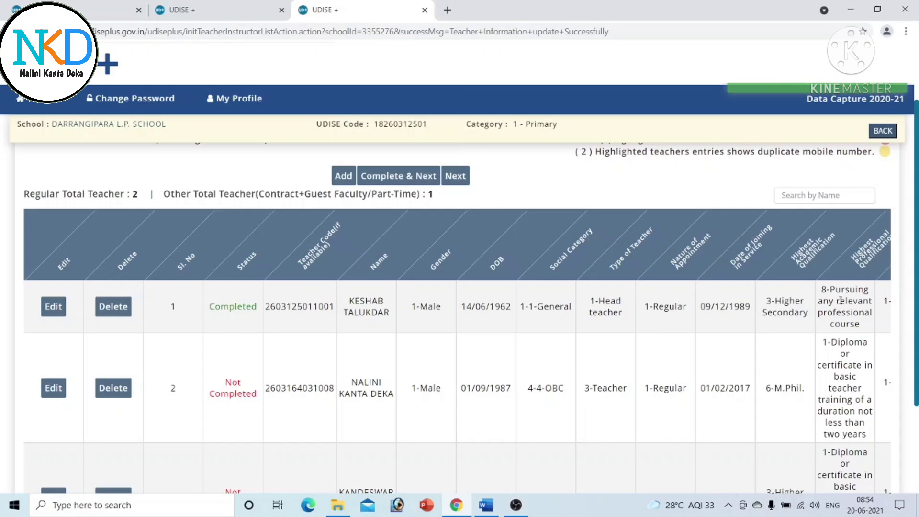
scroll(459, 316, down, 3)
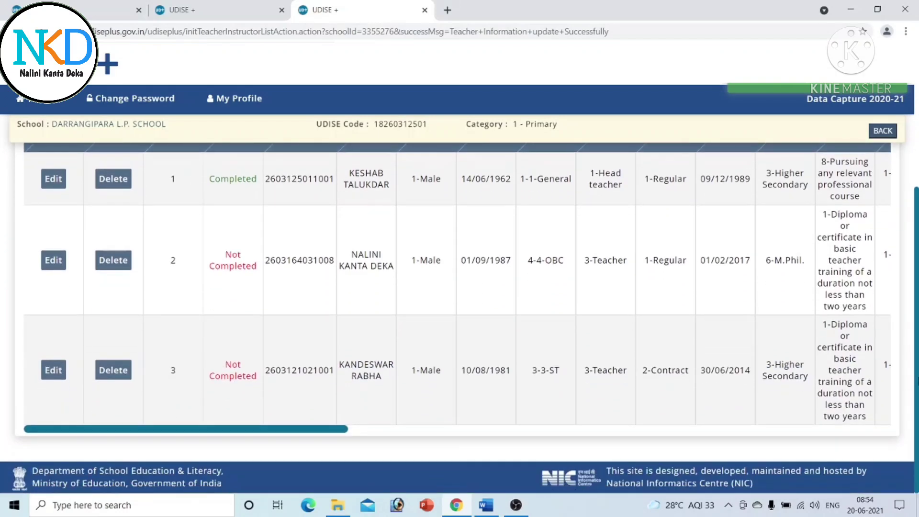
scroll(2, 326, up, 2)
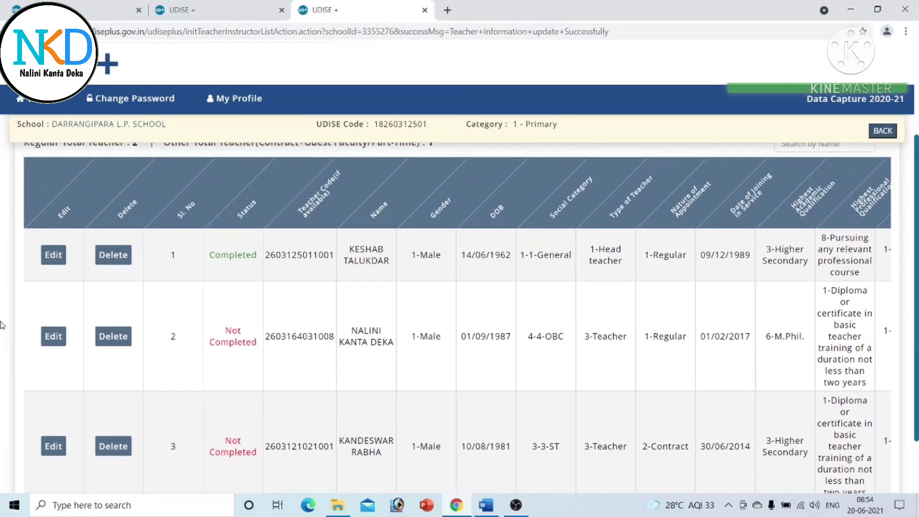
- Open the second teacher's record from row 2 and save it unchanged
click(53, 337)
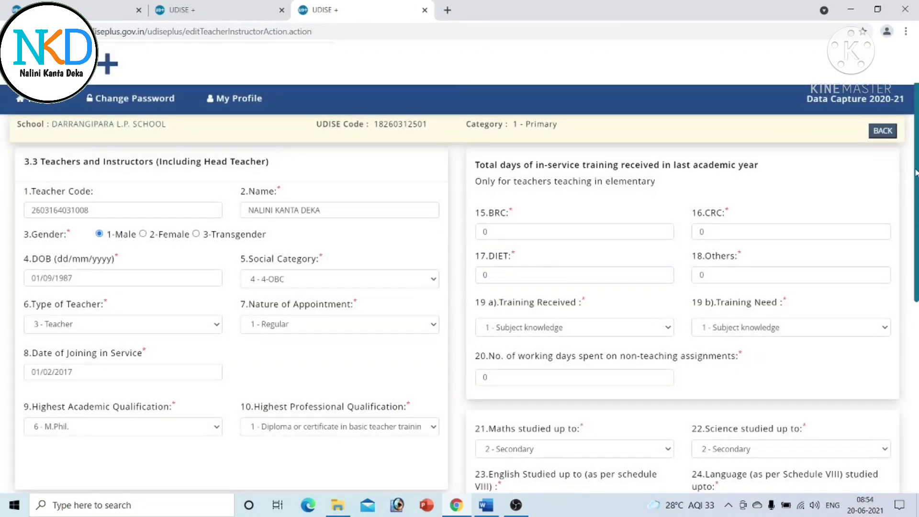
scroll(799, 443, down, 8)
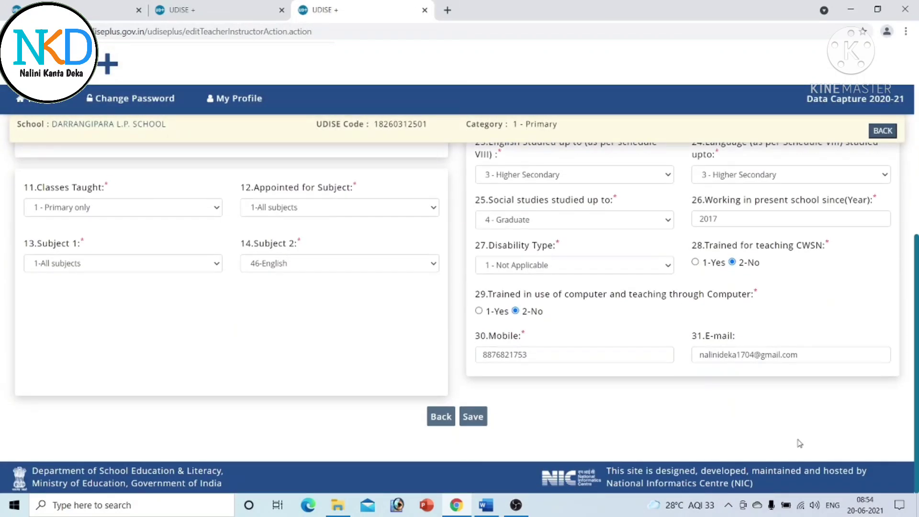
click(464, 417)
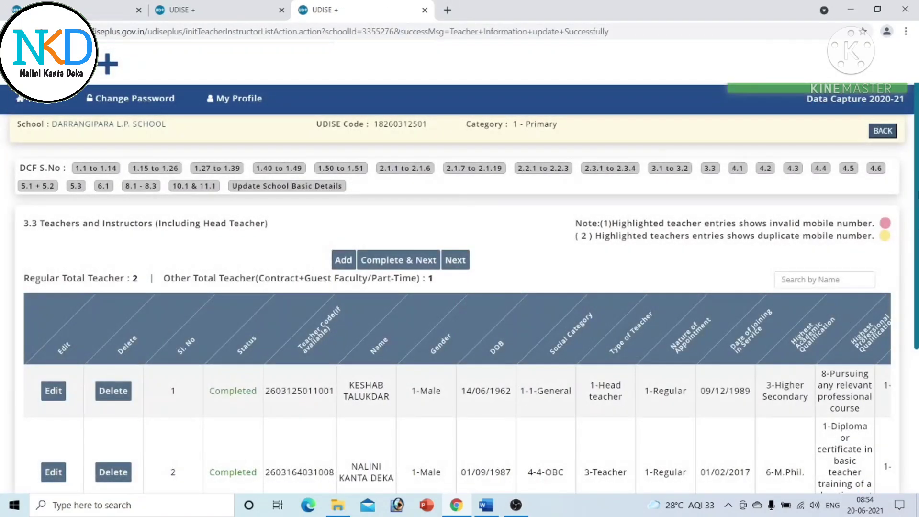
scroll(915, 167, down, 5)
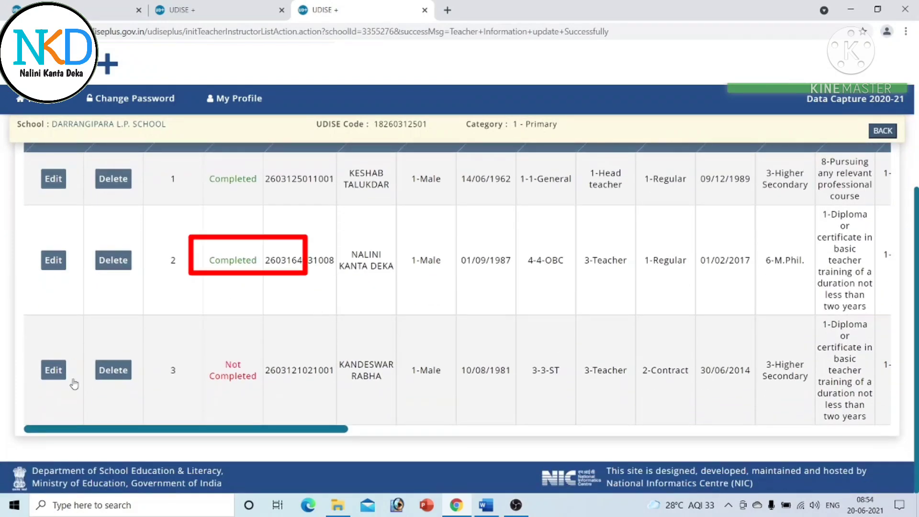
- Open the third teacher's record from row 3 and save it unchanged
click(52, 370)
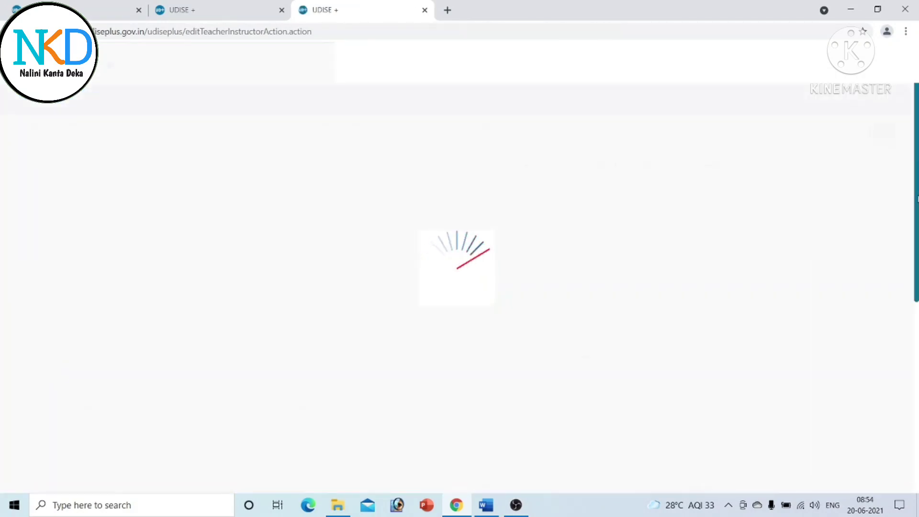
scroll(400, 445, down, 10)
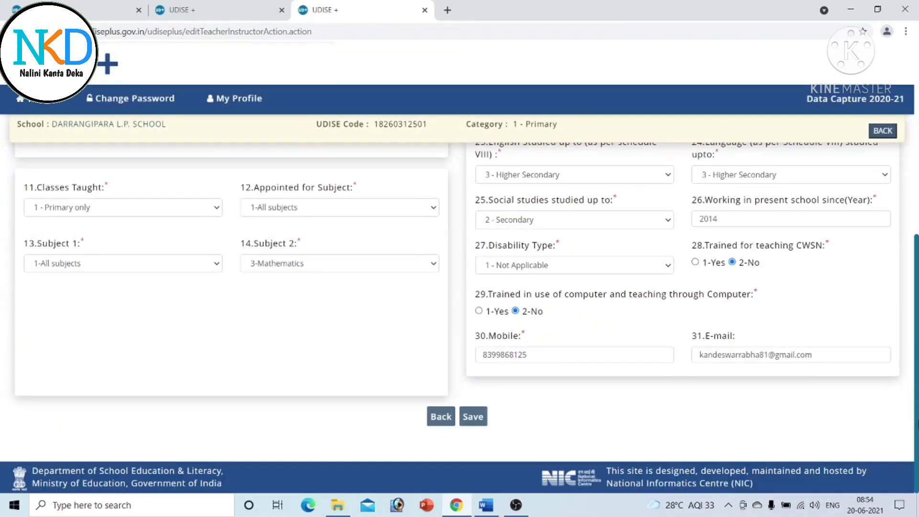
click(473, 417)
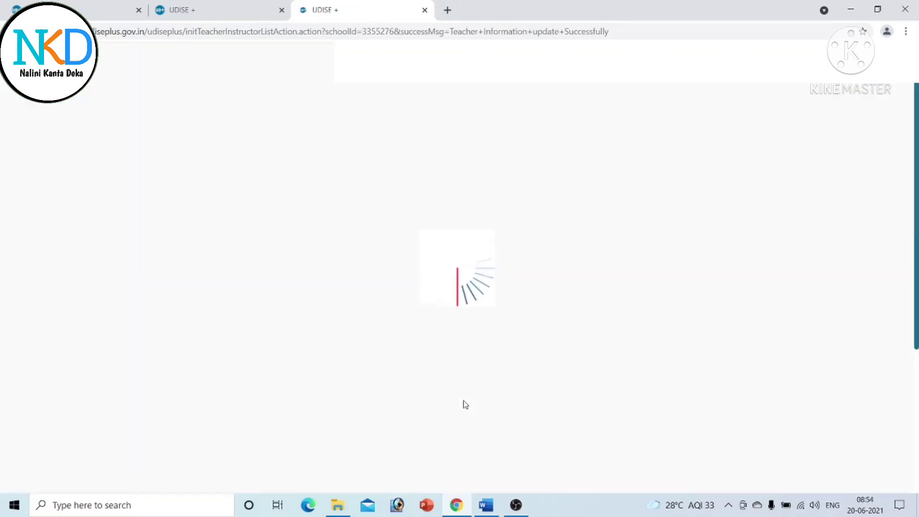
scroll(460, 311, down, 4)
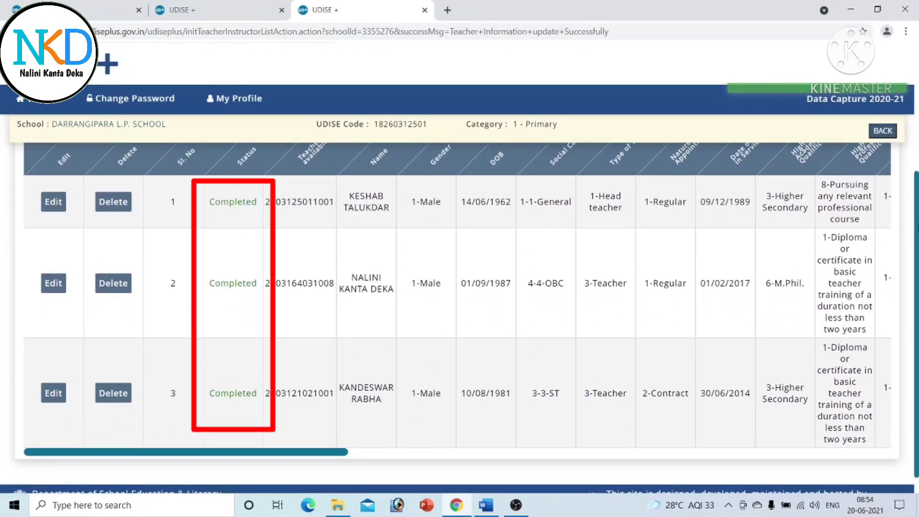
- Confirm all three teachers show Completed and finish section 3.3 with Complete & Next
scroll(459, 311, down, 1)
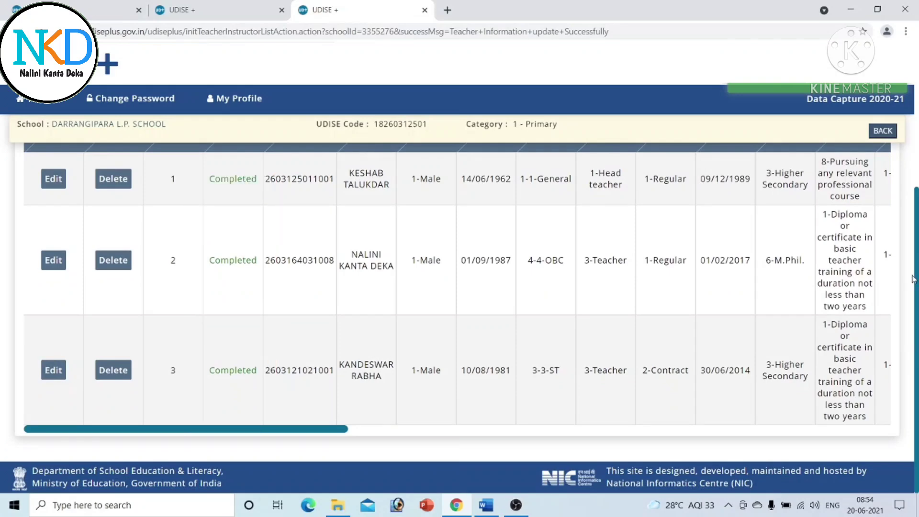
scroll(459, 311, up, 5)
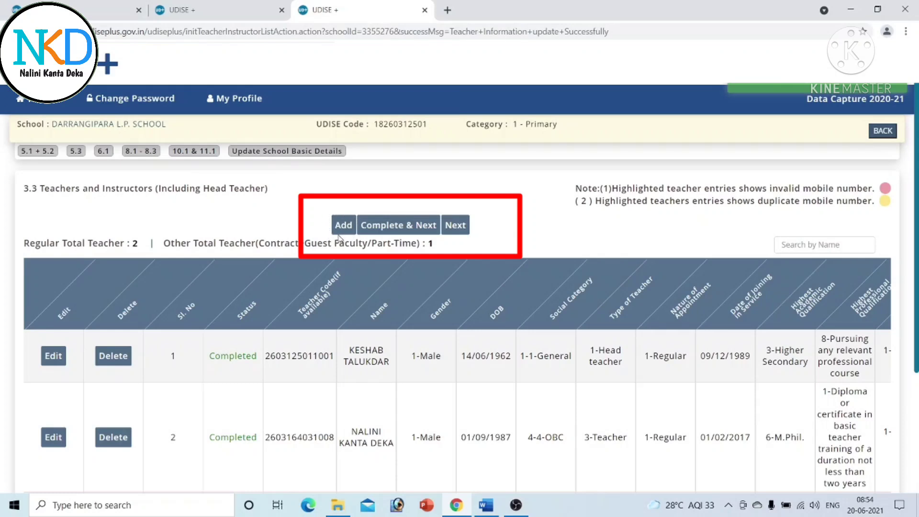
click(412, 228)
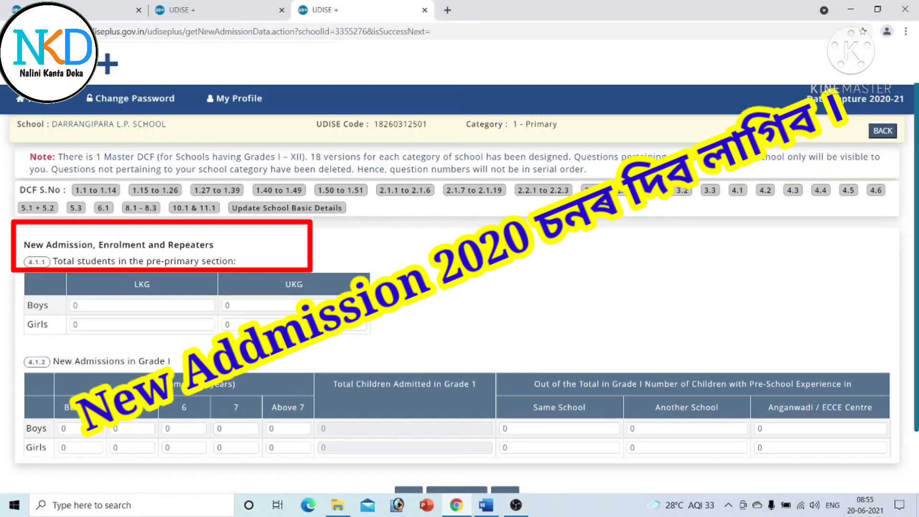
- Enter 1 UKG boy and 1 five-year-old boy admitted to Grade I
click(270, 303)
drag(270, 303, 199, 297)
text(1)
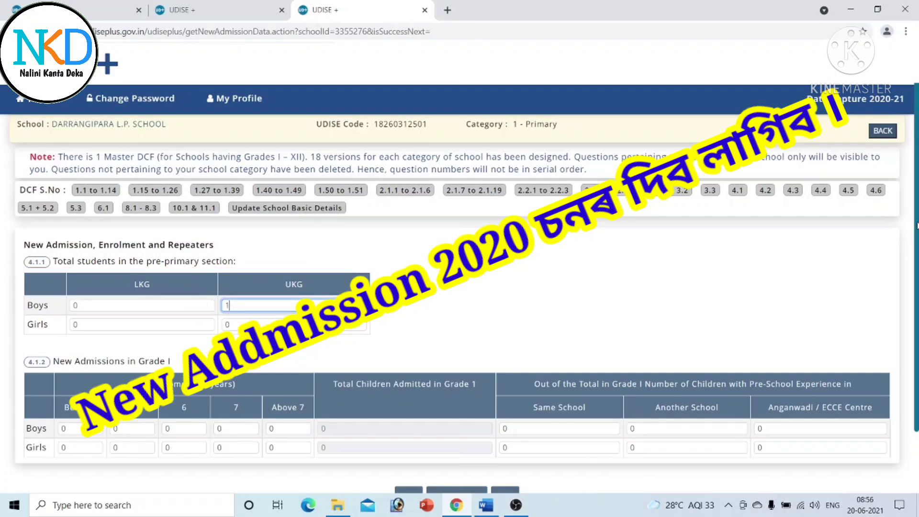
scroll(910, 228, down, 3)
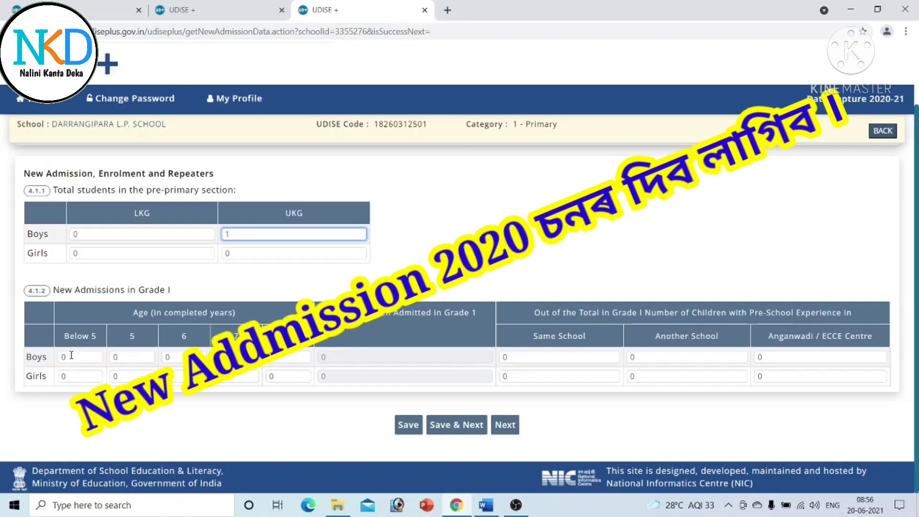
click(128, 356)
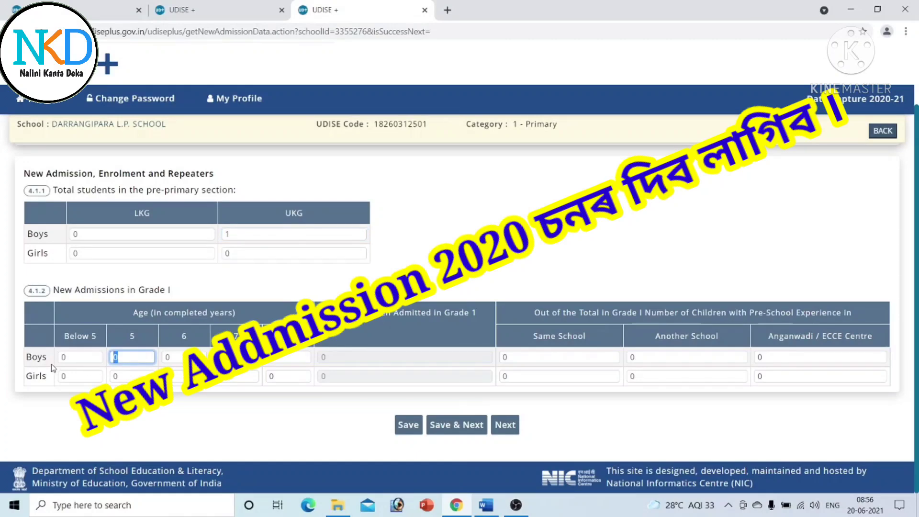
text(1)
- Record pre-school experience as 1 boy from Anganwadi/ECCE Centre and 1 from Same School
scroll(96, 285, up, 2)
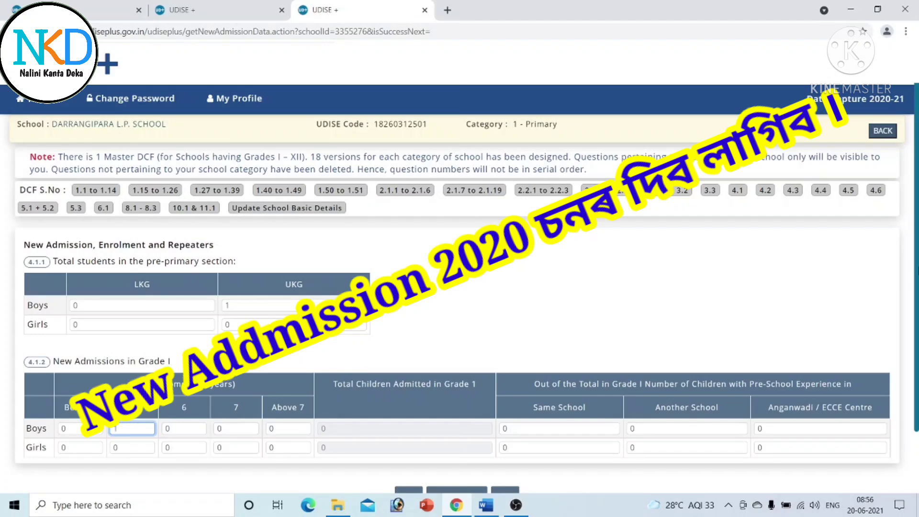
scroll(459, 306, down, 2)
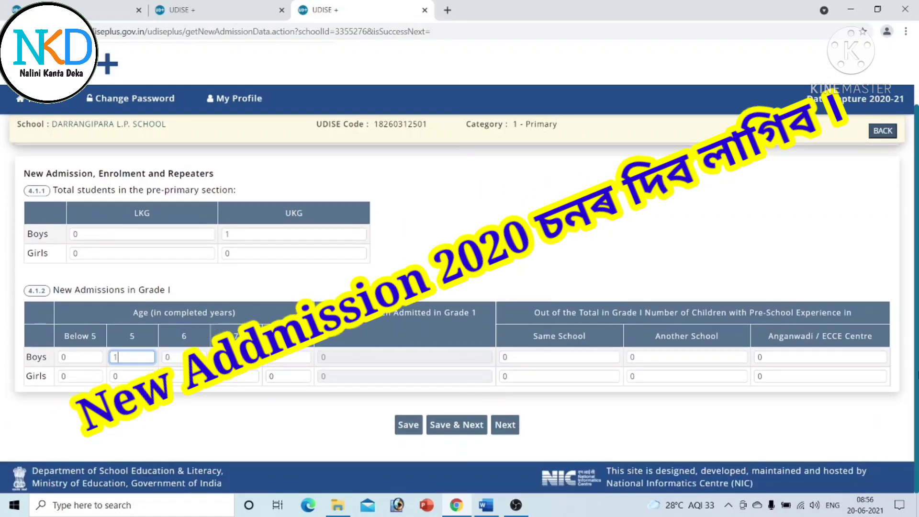
click(766, 359)
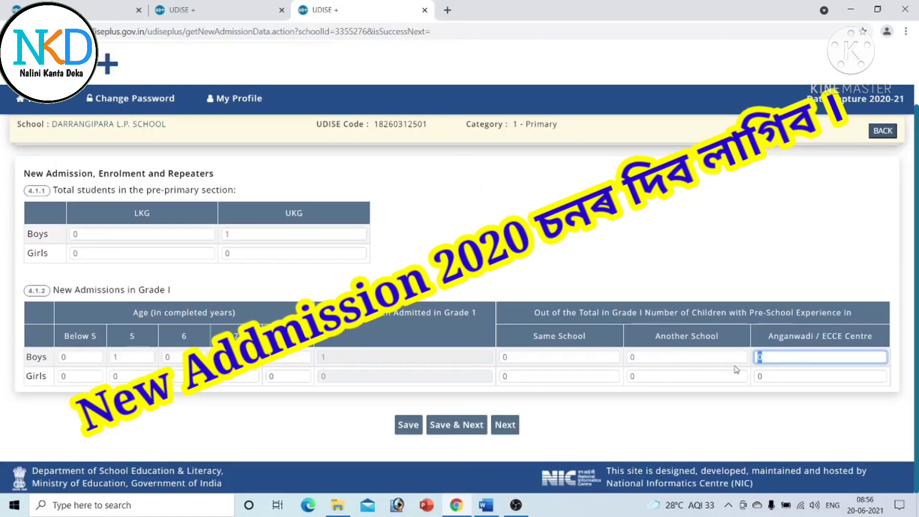
text(1)
click(646, 359)
double_click(526, 357)
text(1)
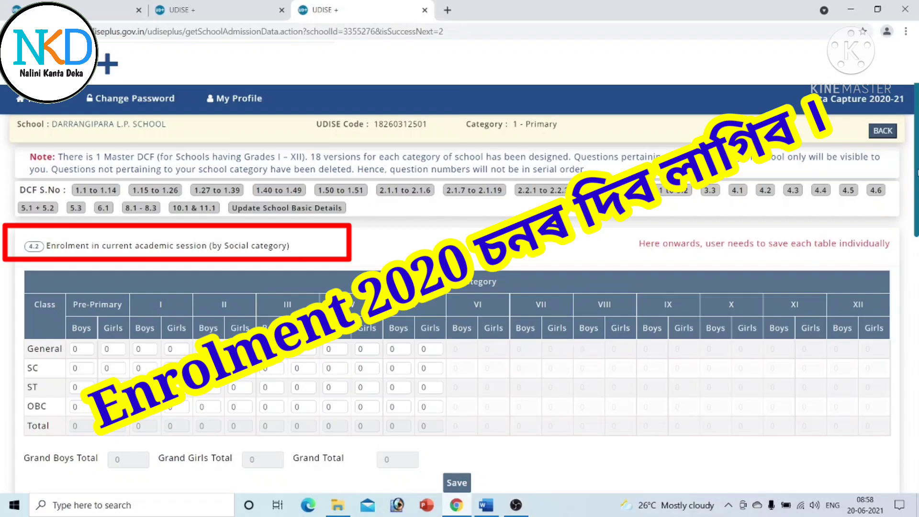
- Review the 4.2 social category, minority, Aadhaar/BPL and transgender enrolment tables
scroll(457, 316, down, 5)
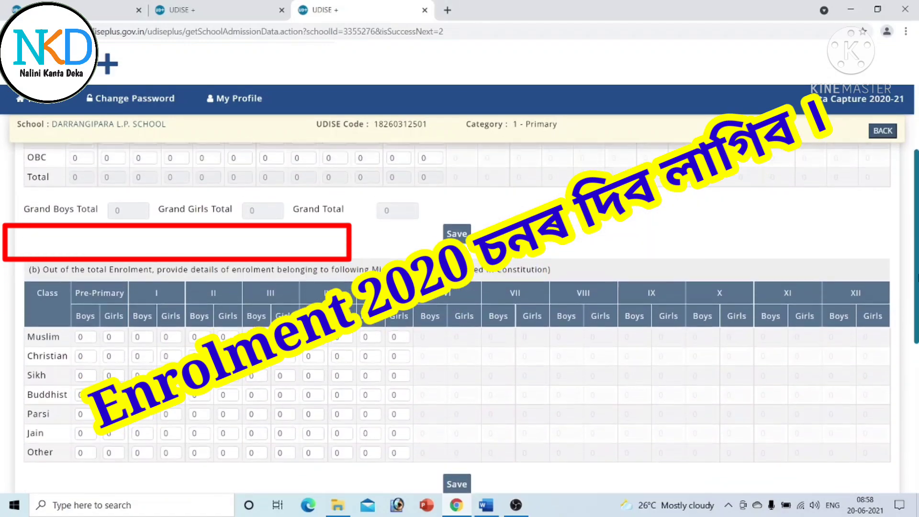
scroll(913, 140, up, 5)
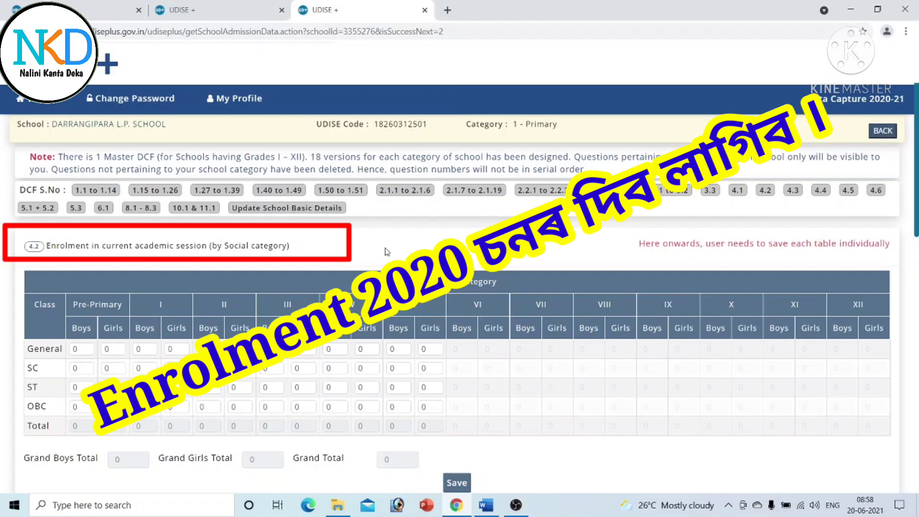
scroll(215, 261, down, 1)
scroll(231, 329, down, 5)
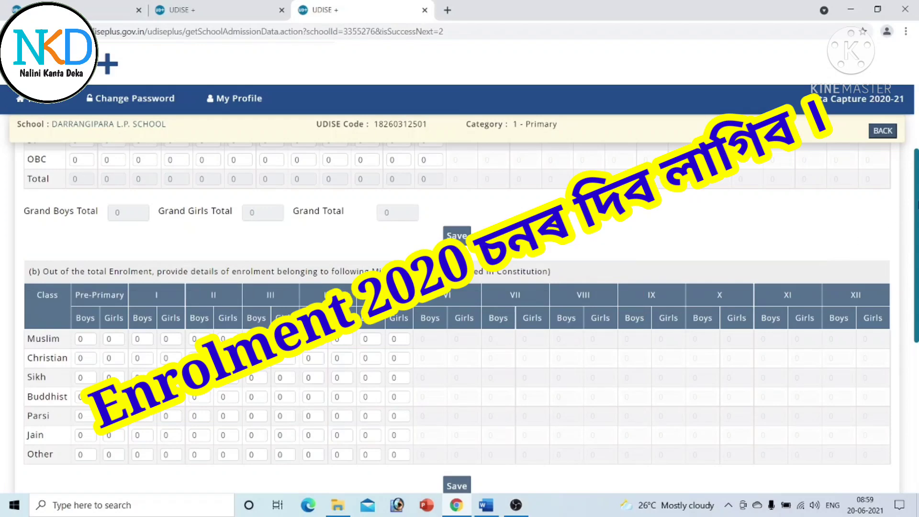
scroll(459, 316, down, 6)
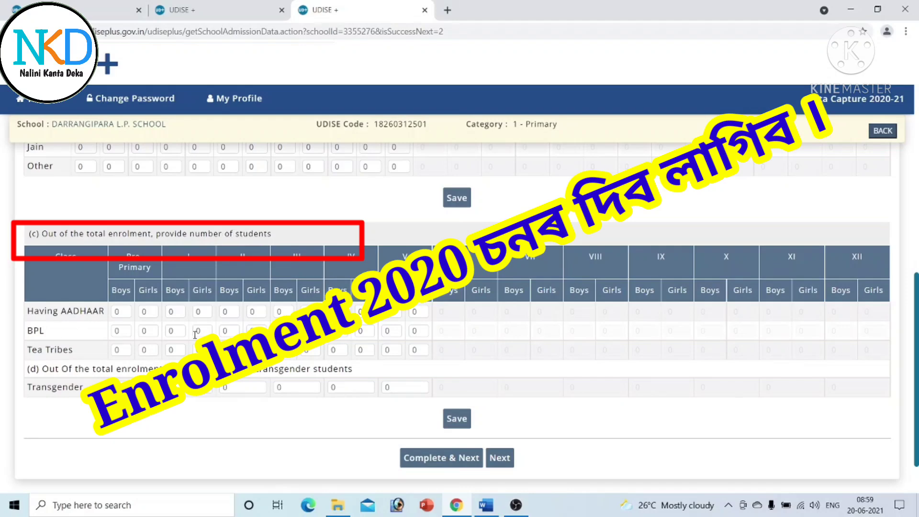
scroll(907, 275, down, 1)
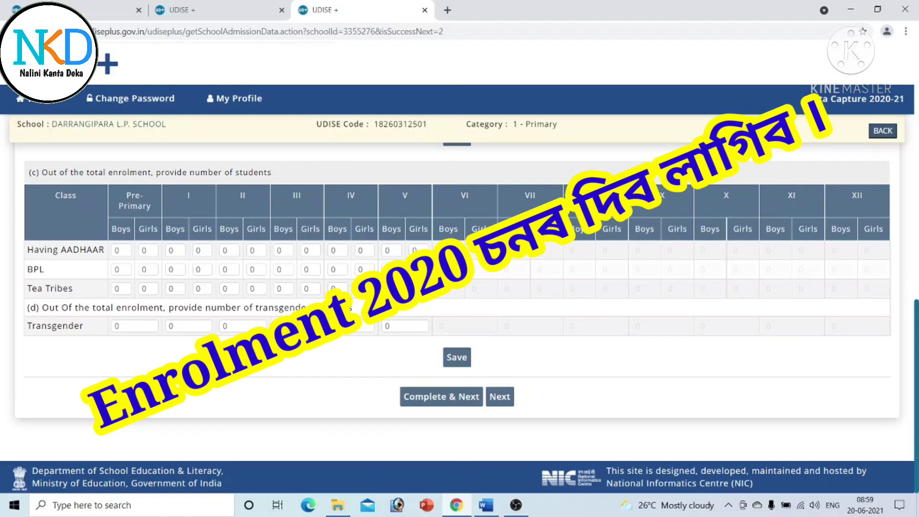
scroll(459, 316, up, 10)
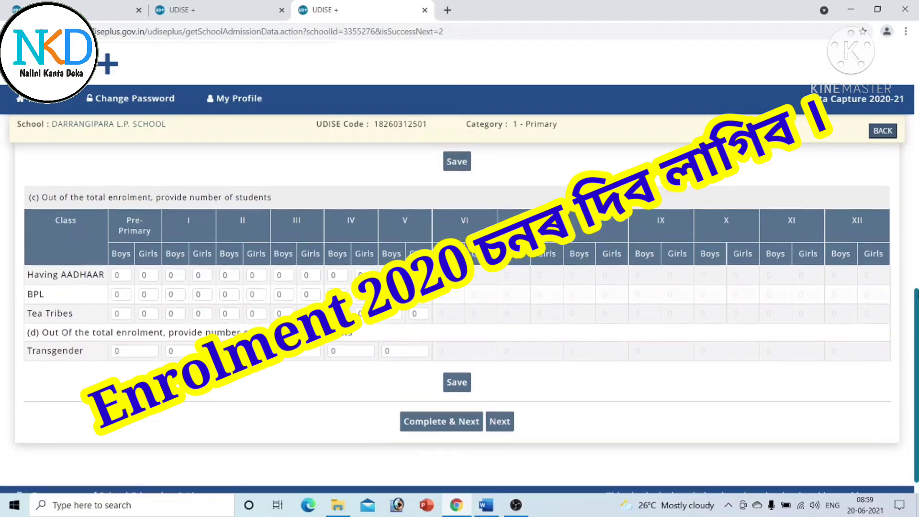
scroll(459, 316, up, 2)
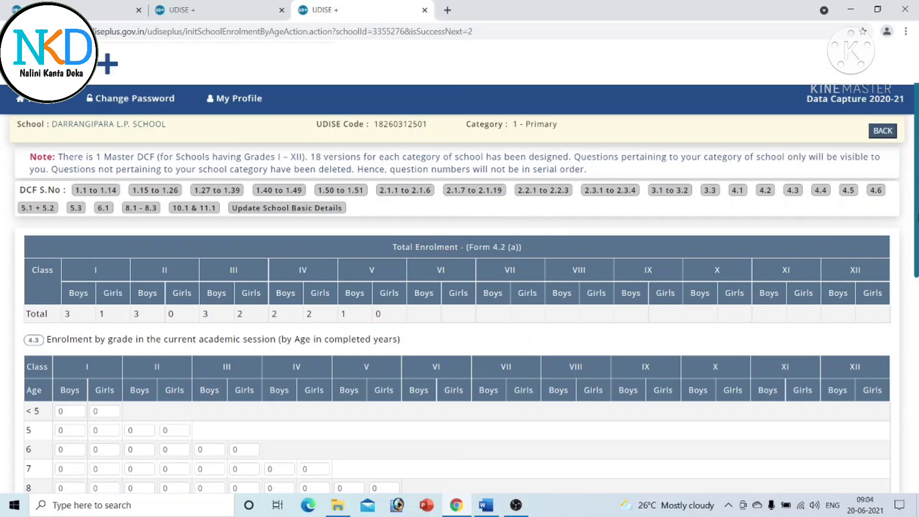
- Review the 4.3 age-wise enrolment table against the Grade I–V totals
scroll(680, 288, down, 9)
scroll(350, 295, up, 10)
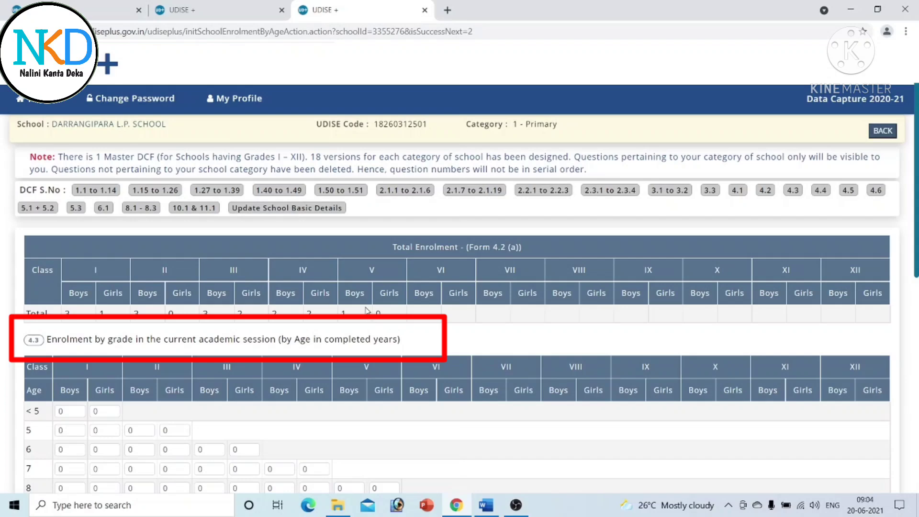
scroll(354, 349, down, 2)
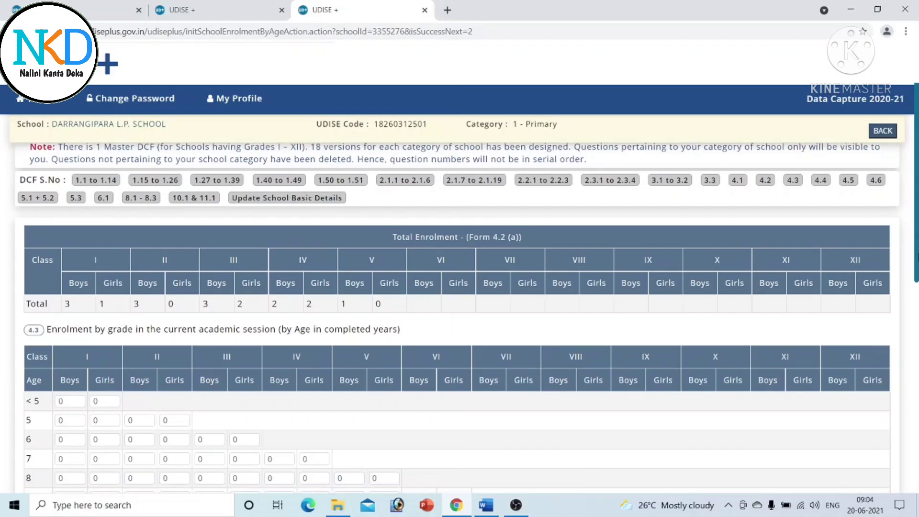
scroll(897, 351, down, 2)
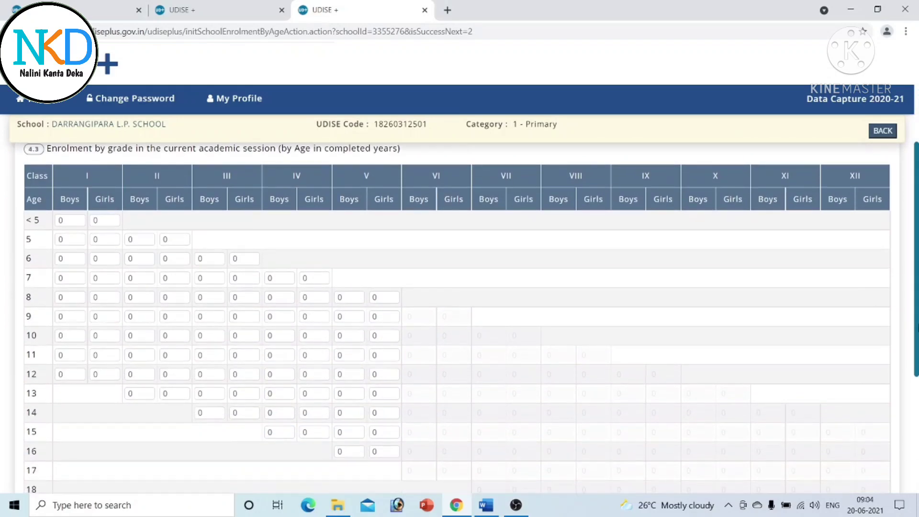
scroll(488, 297, up, 1)
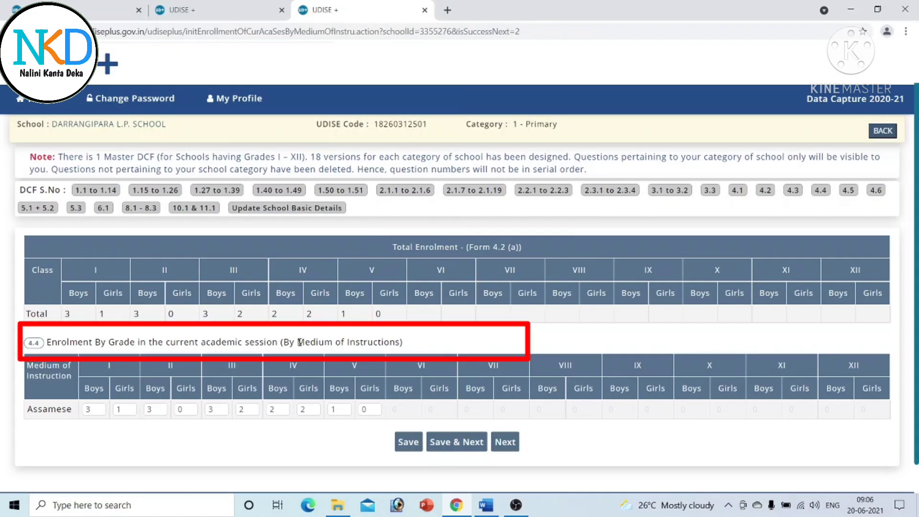
- Save the 4.4 Assamese-medium enrolment and continue to the repeaters form
click(457, 443)
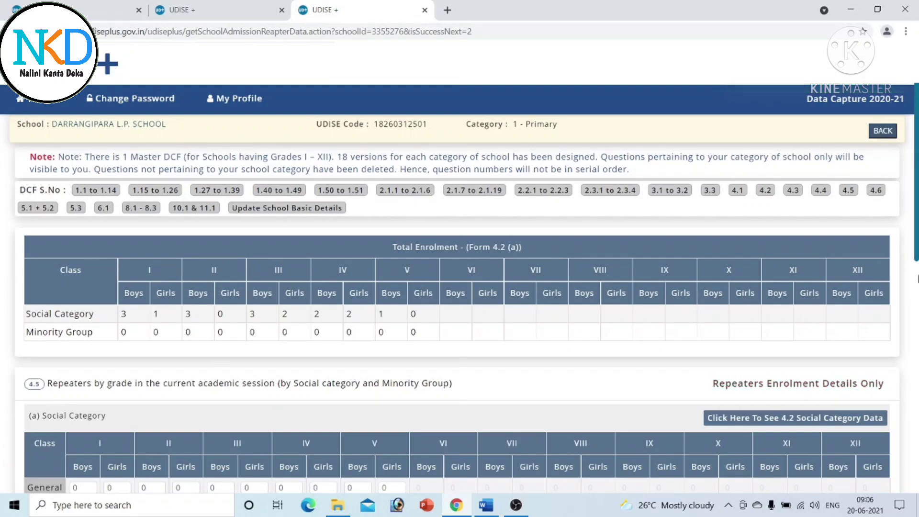
- Submit the 4.5 repeaters section with every grade left at 0
scroll(763, 322, down, 3)
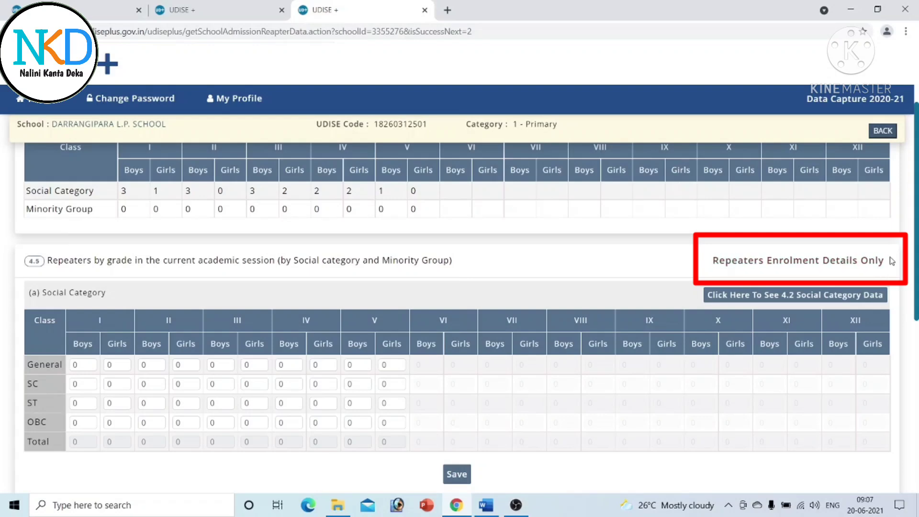
drag(917, 227, 917, 389)
click(456, 449)
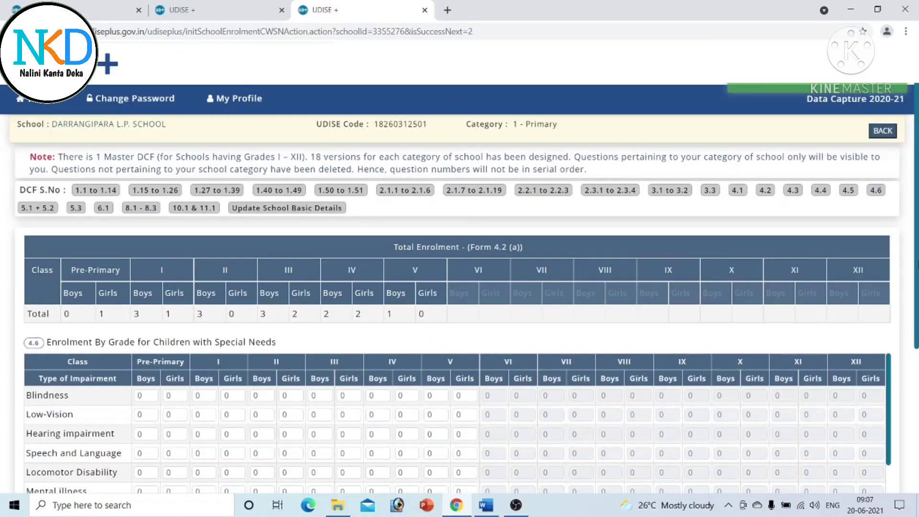
- Check the 4.6 CWSN table from Blindness to Multiple Disability, keeping every count at 0
scroll(917, 234, down, 2)
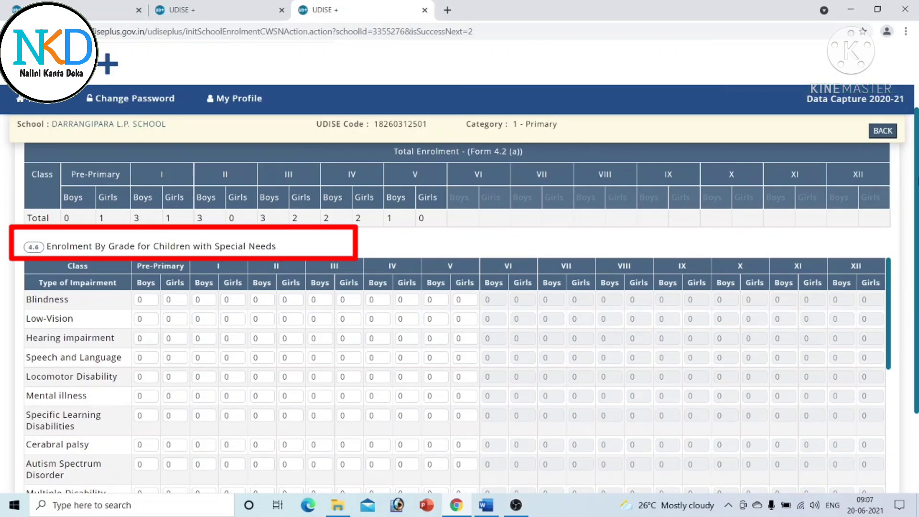
scroll(917, 288, down, 1)
scroll(917, 287, down, 1)
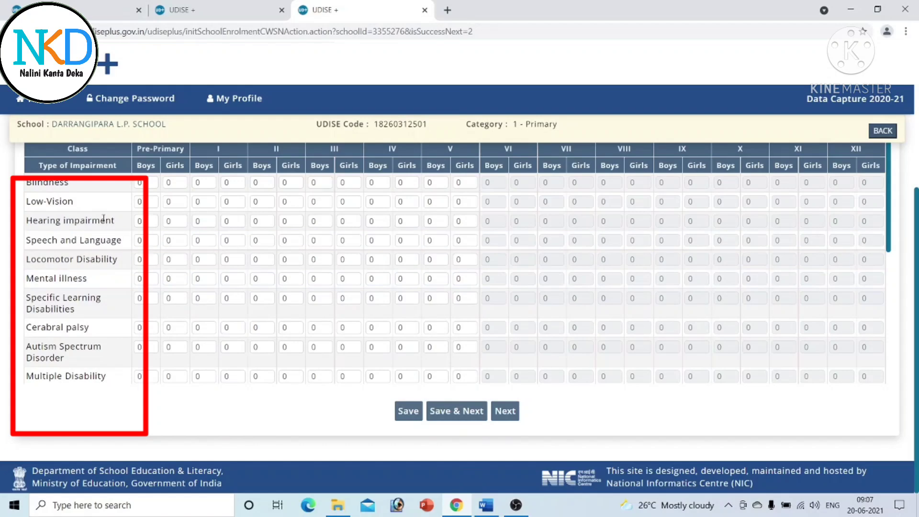
- Save the all-zero 4.6 special-needs enrolment and look through the next facilities form
click(454, 414)
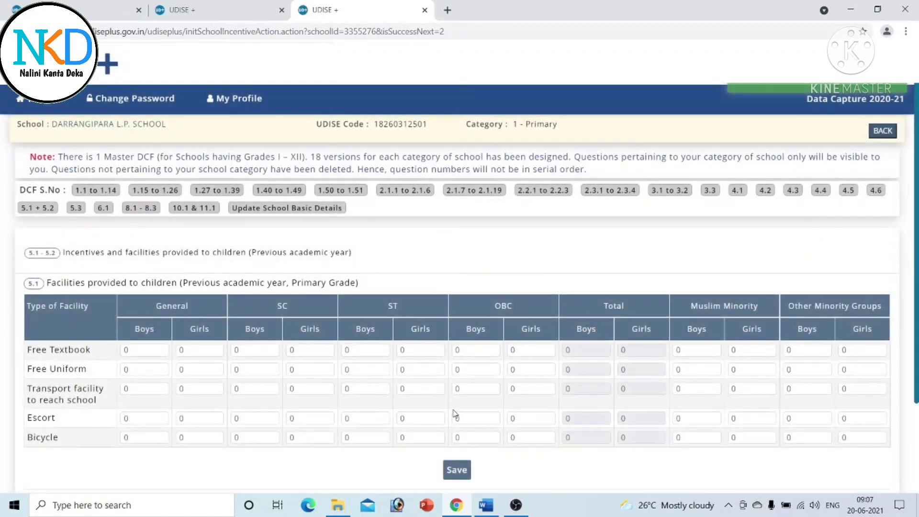
scroll(455, 415, down, 1)
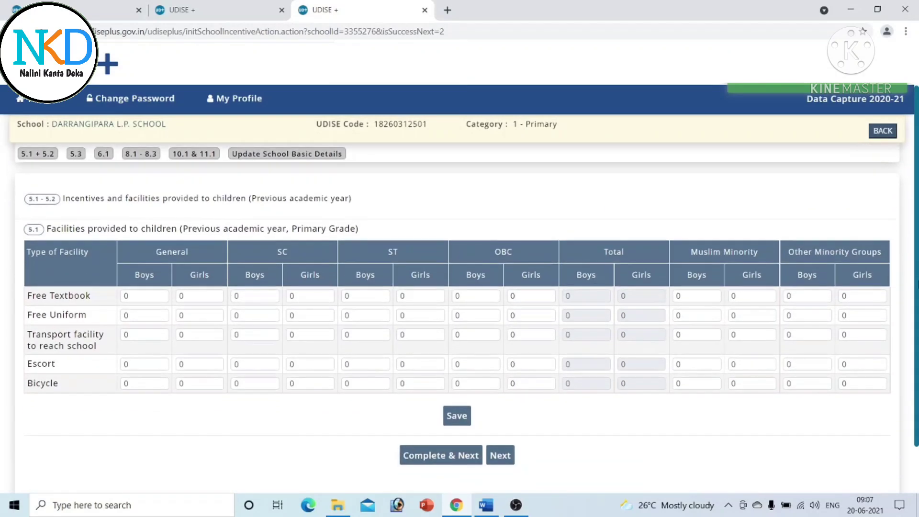
drag(918, 285, 917, 254)
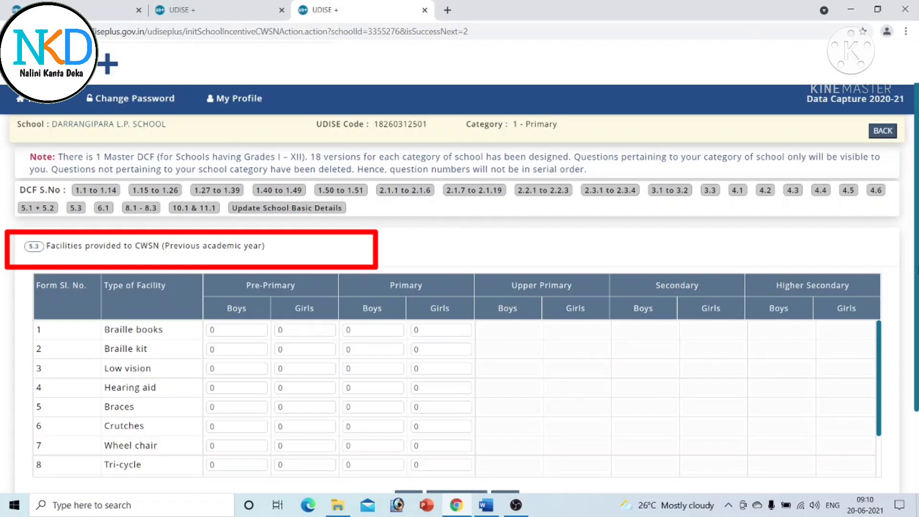
- Save the 5.3 CWSN facilities form with all counts at 0 and move on
scroll(458, 307, down, 2)
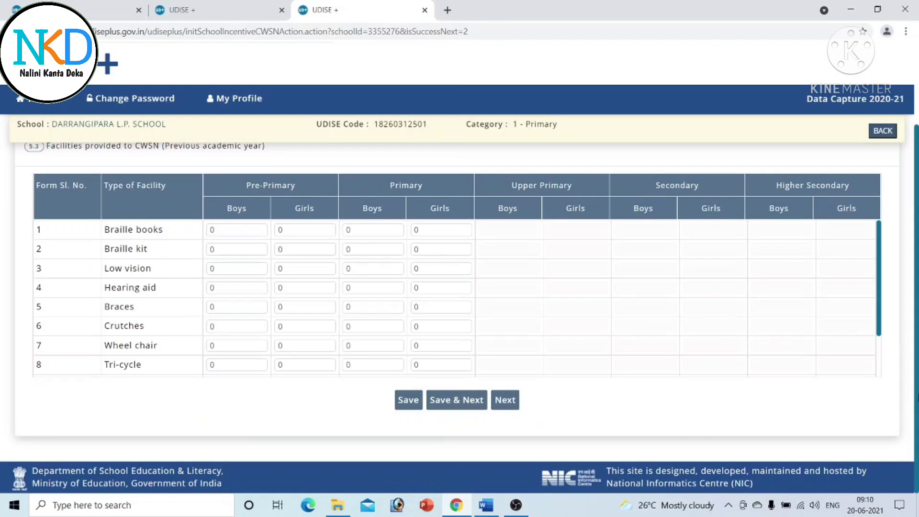
scroll(457, 306, up, 2)
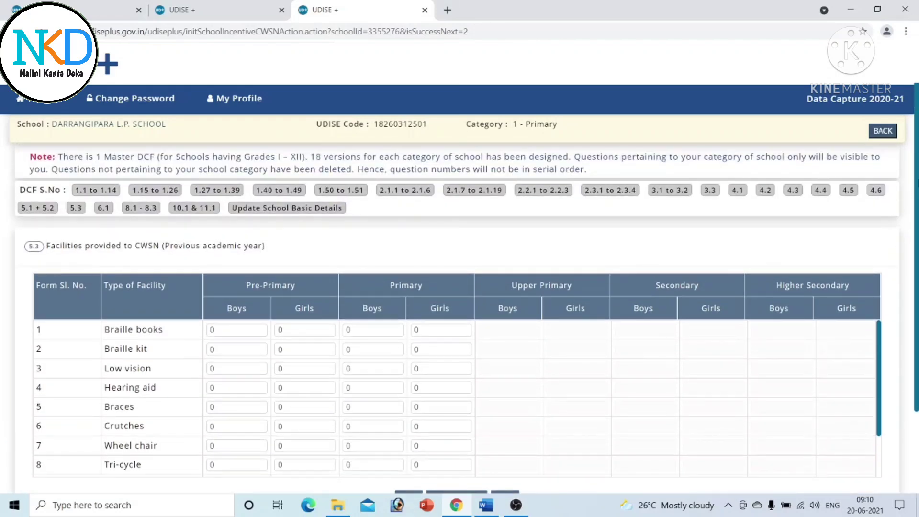
scroll(457, 306, down, 2)
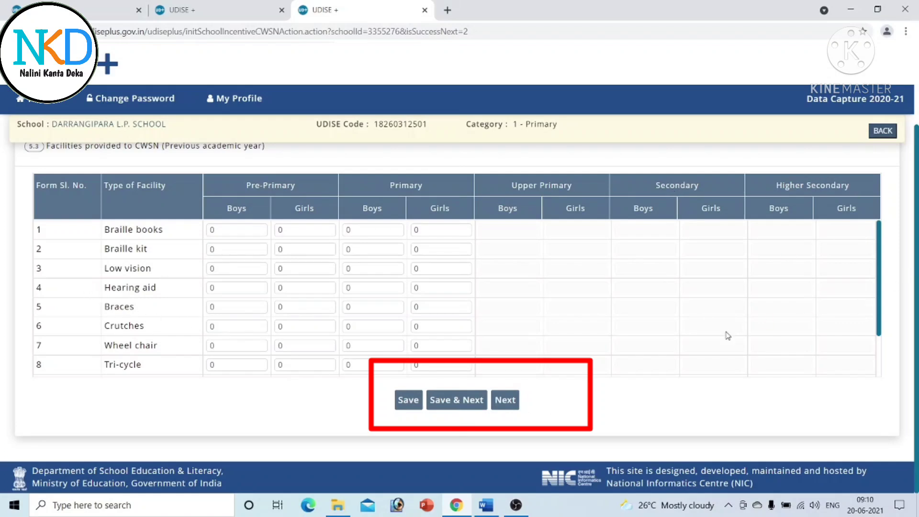
click(450, 405)
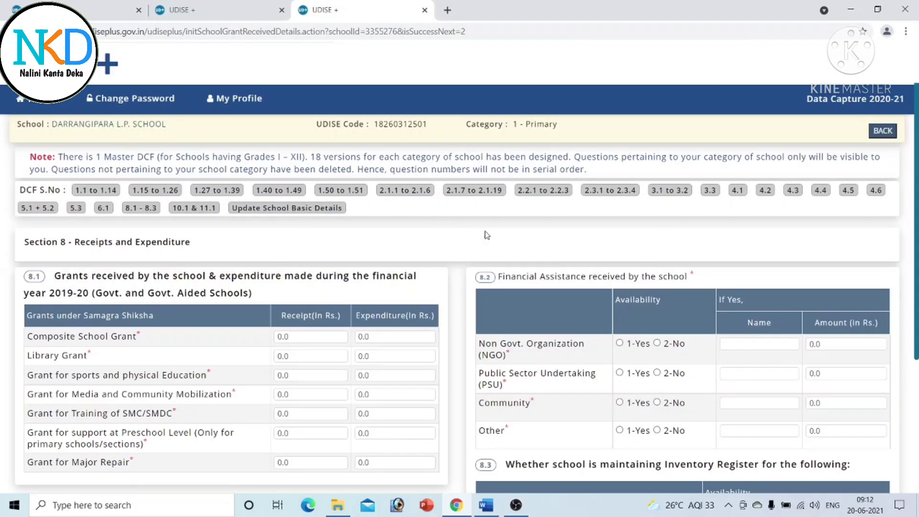
scroll(910, 198, down, 5)
scroll(906, 166, up, 5)
scroll(257, 342, down, 2)
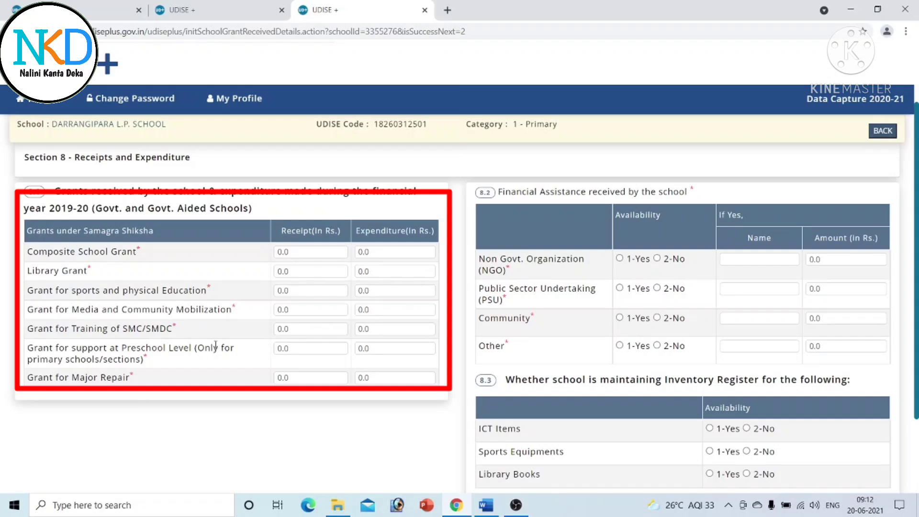
- Enter 5000 receipt and 5000 expenditure for the sports grant
double_click(309, 290)
text(5000)
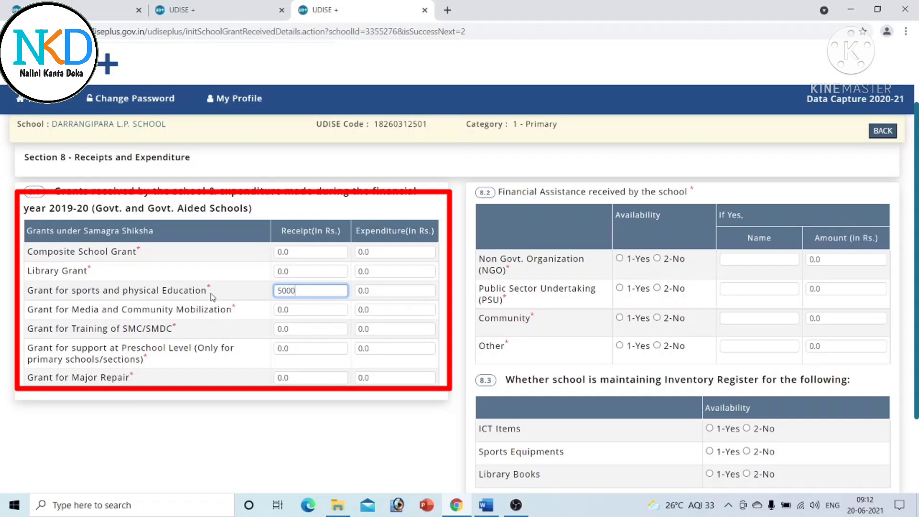
double_click(377, 291)
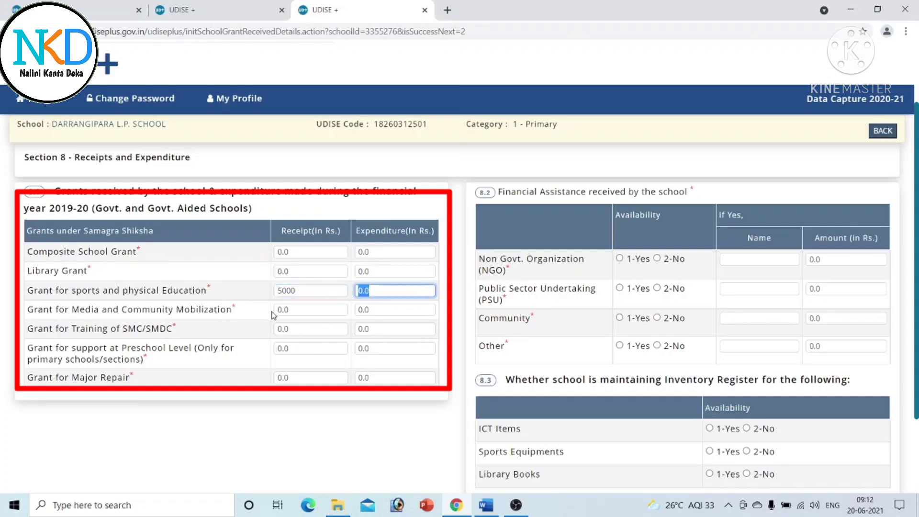
text(5000)
- Set Major Repair receipt and expenditure to 25000 each
click(291, 378)
text(2)
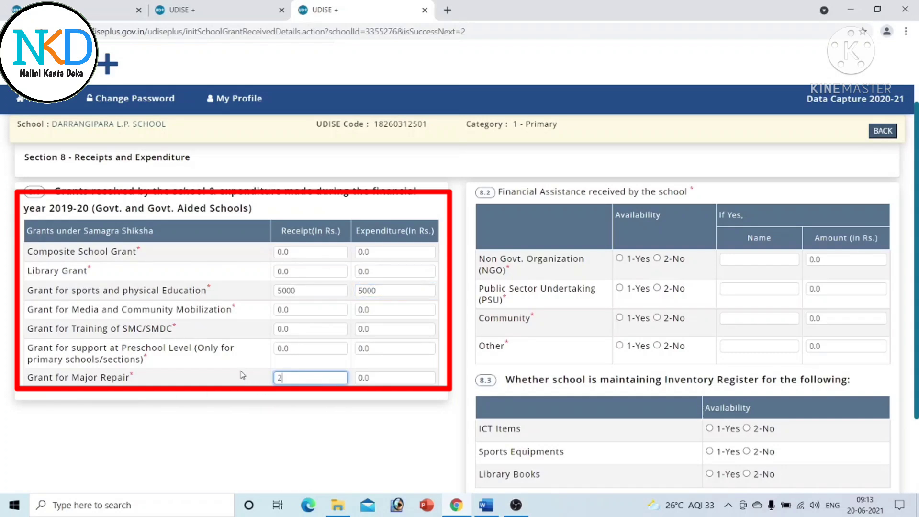
text(50000)
key(BackSpace)
click(405, 377)
text(2)
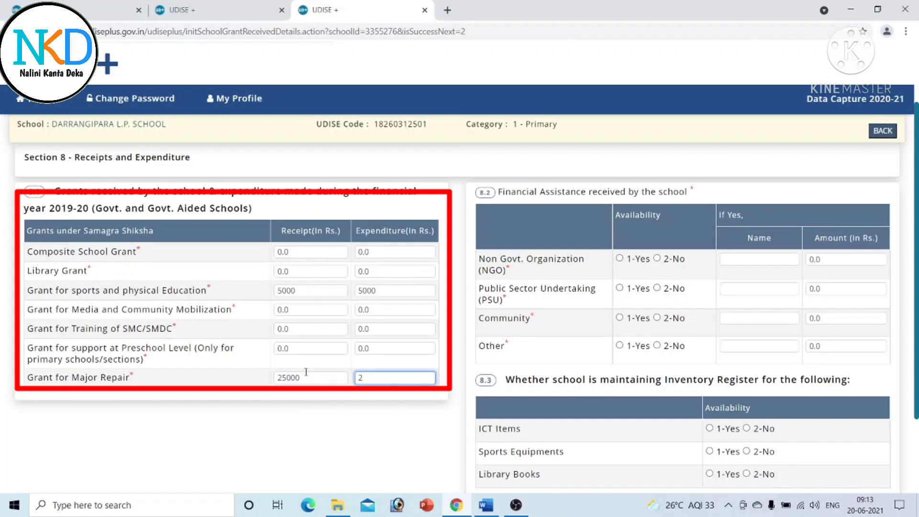
click(353, 420)
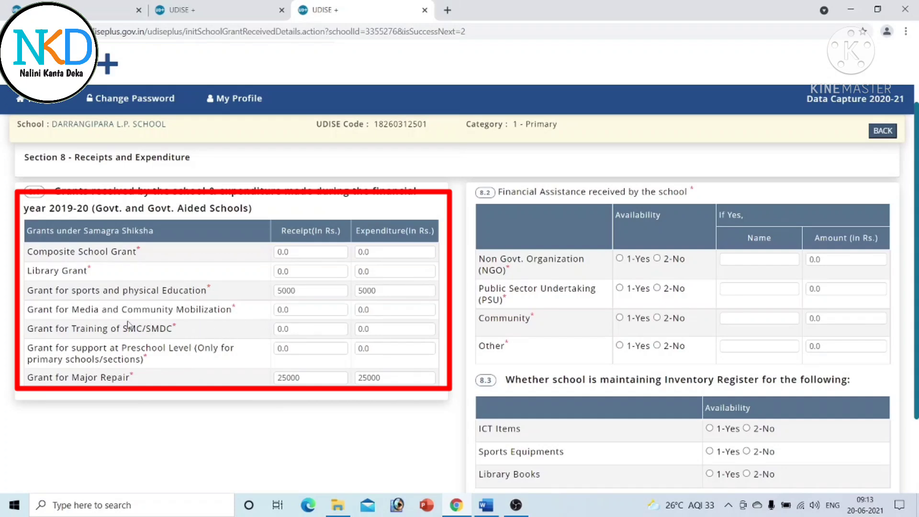
- Enter 5000 receipt and 5000 expenditure for the media mobilization grant
click(295, 311)
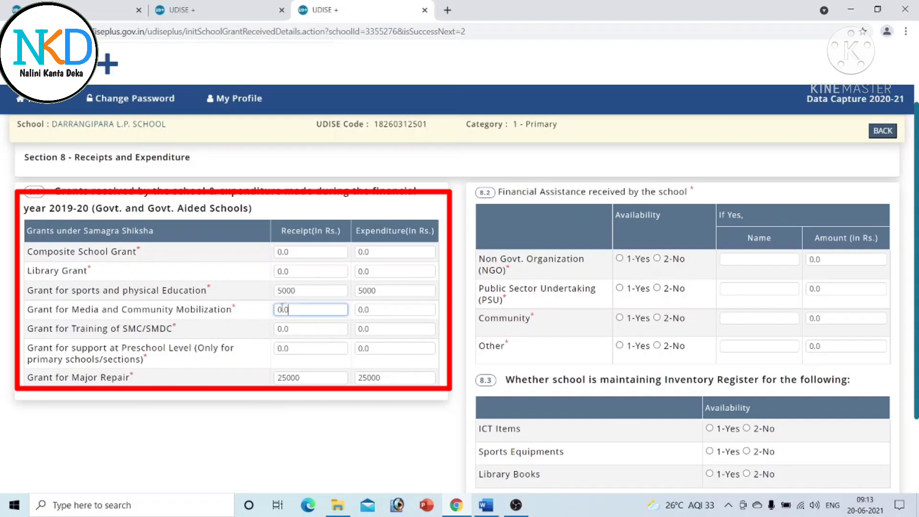
text(5000)
click(383, 310)
text(5)
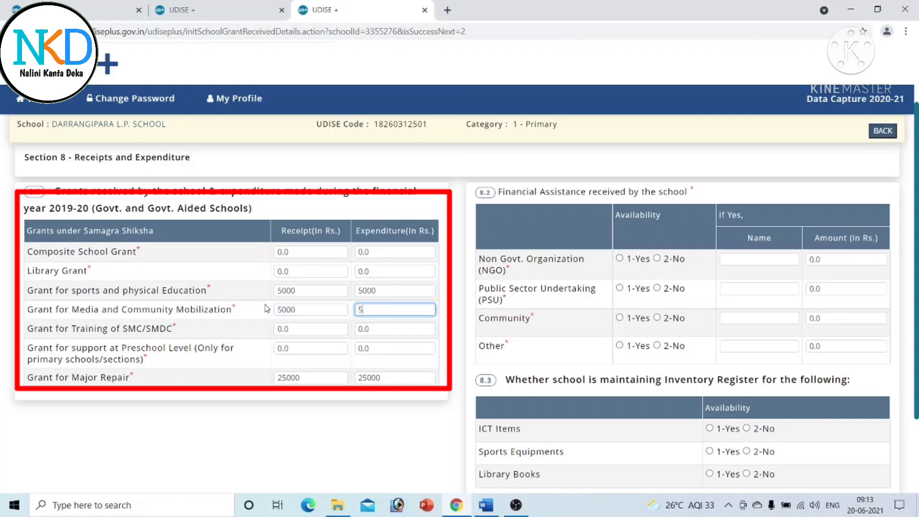
text(000)
click(375, 439)
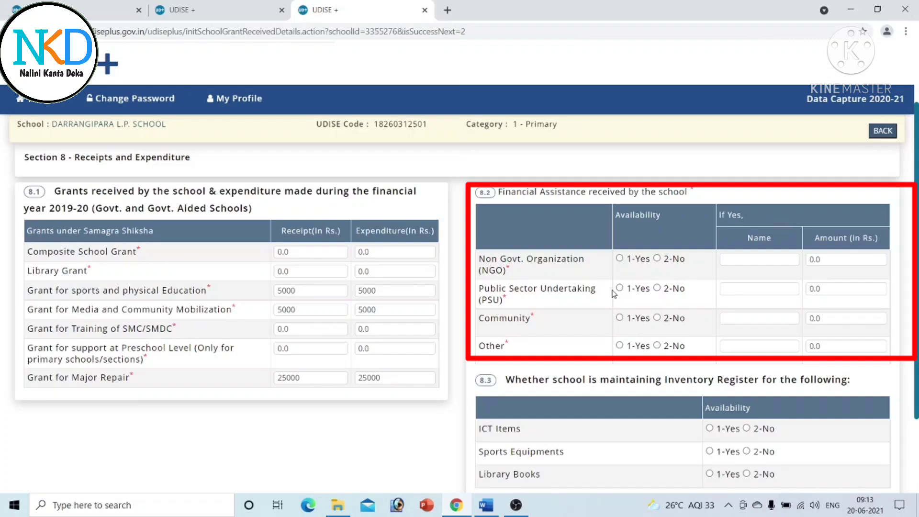
- Mark financial assistance from NGO, PSU, Community and Other as 2-No
click(656, 258)
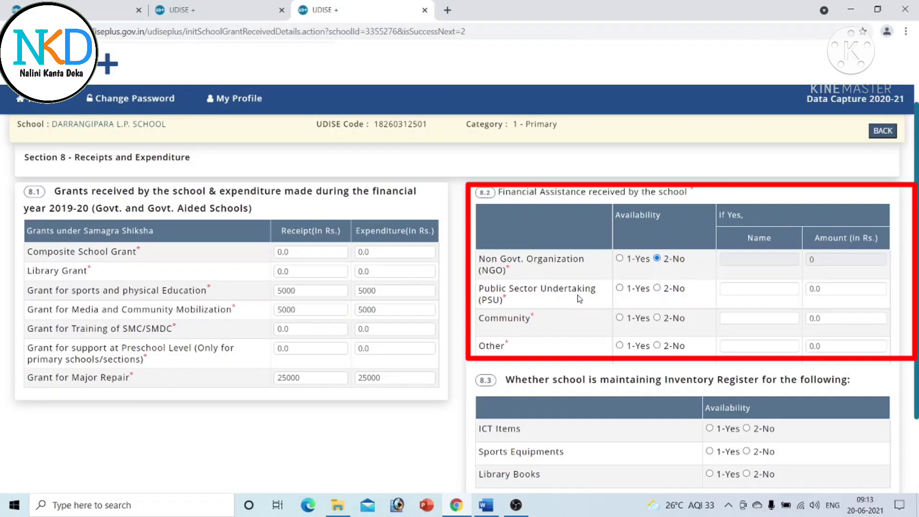
click(655, 288)
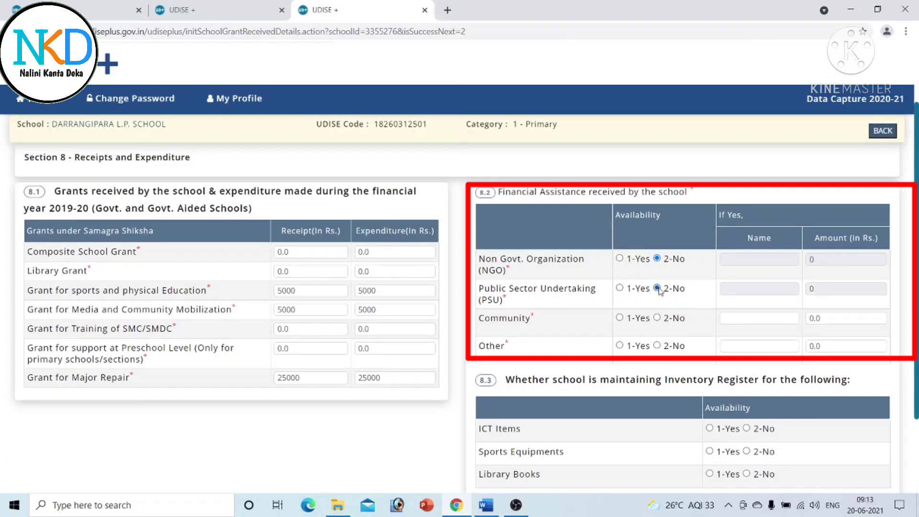
click(658, 318)
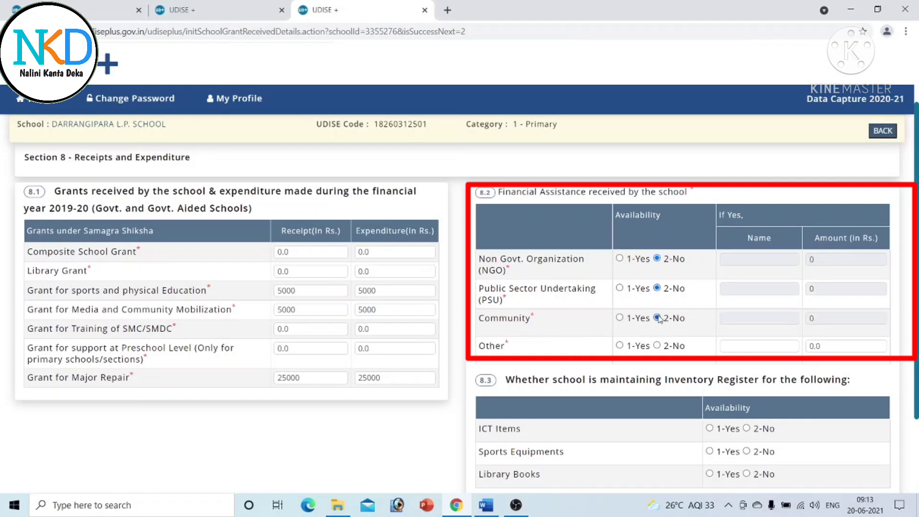
click(657, 346)
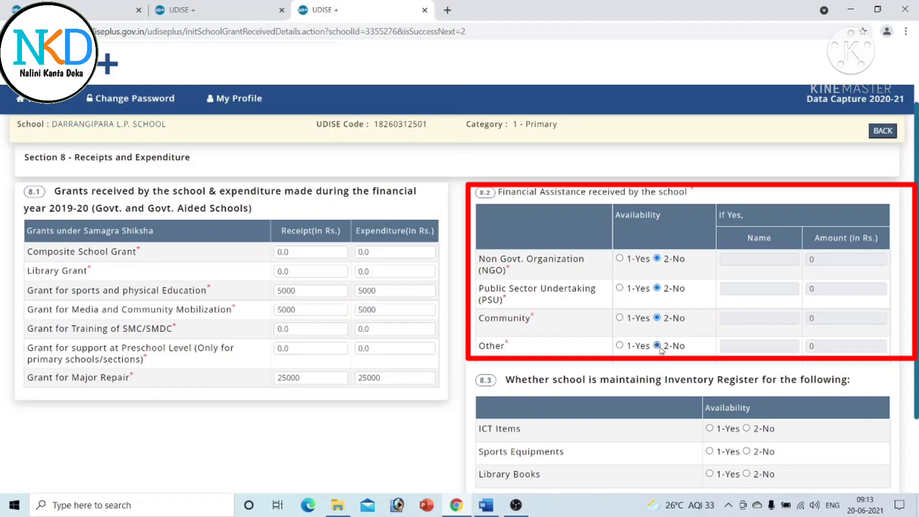
scroll(460, 287, down, 2)
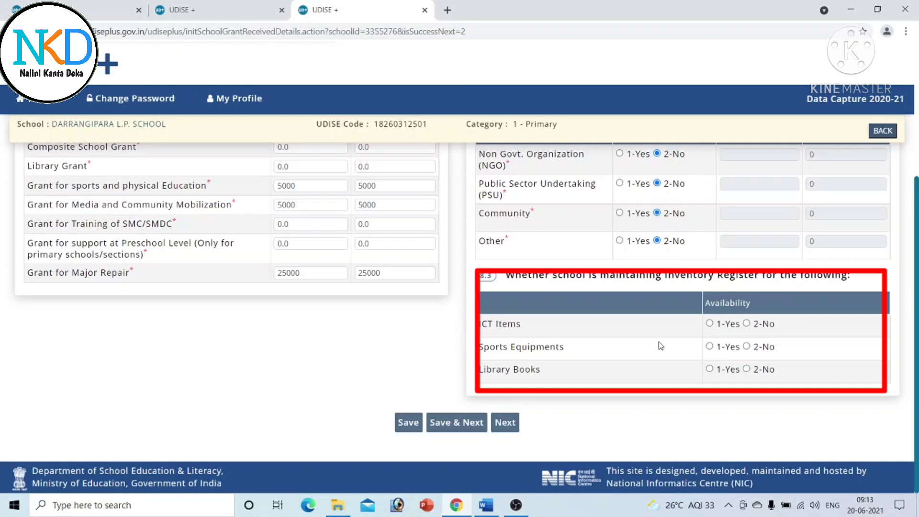
- Record the ICT Items register as No and Sports Equipments and Library Books as Yes, then save
click(747, 324)
click(710, 347)
click(709, 368)
click(457, 424)
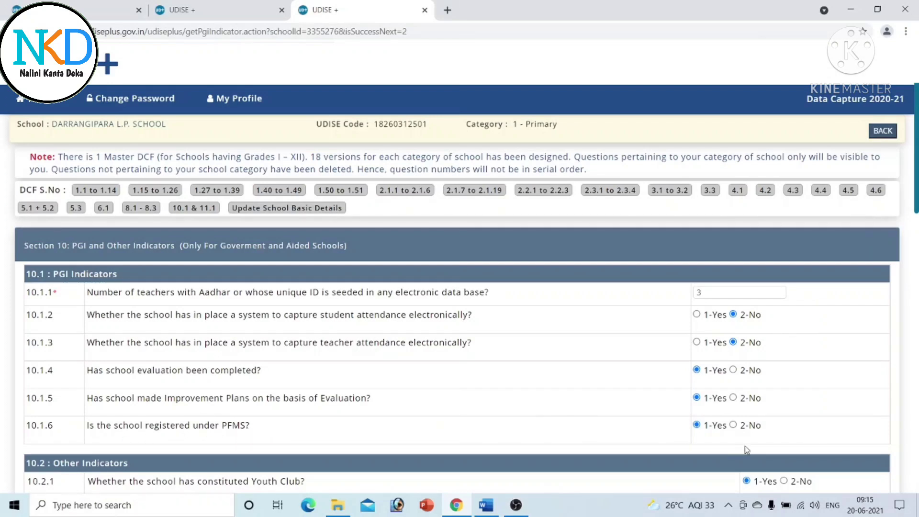
scroll(909, 287, down, 5)
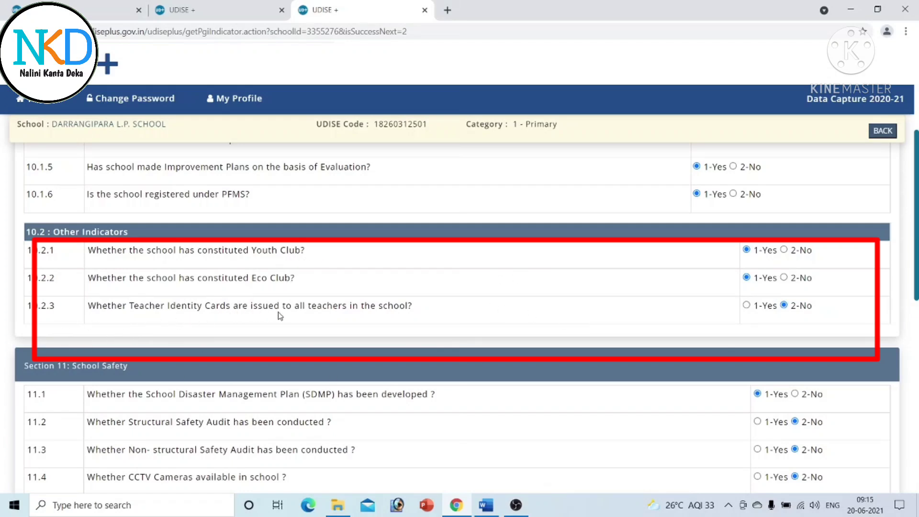
drag(917, 251, 918, 310)
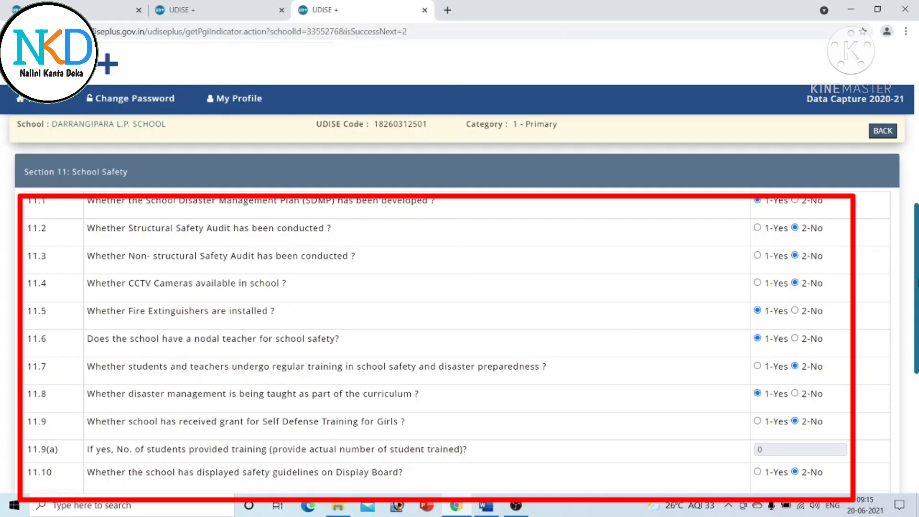
- Save the Section 11 School Safety answers with Save & Complete to return to the dashboard
scroll(460, 316, down, 3)
scroll(459, 316, down, 1)
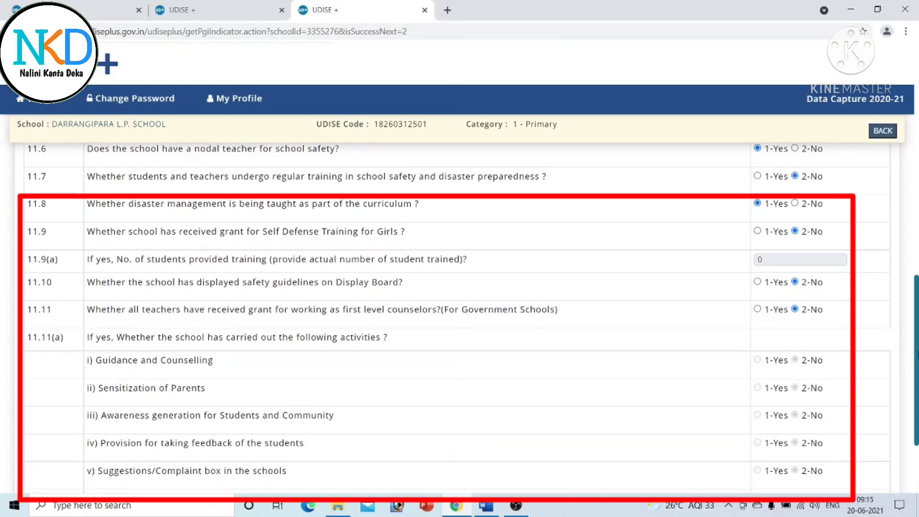
scroll(460, 316, down, 3)
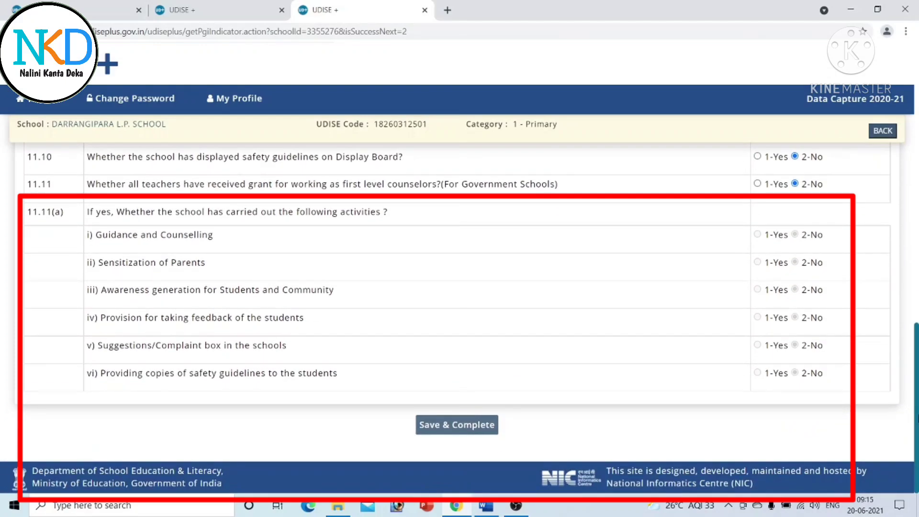
scroll(459, 316, up, 17)
scroll(460, 316, up, 3)
scroll(459, 316, down, 6)
scroll(459, 316, down, 6)
scroll(459, 316, down, 5)
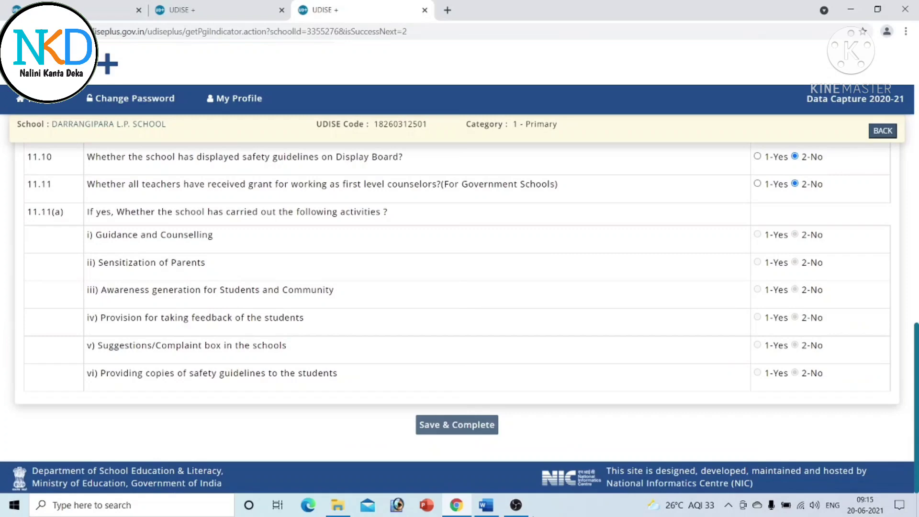
click(473, 426)
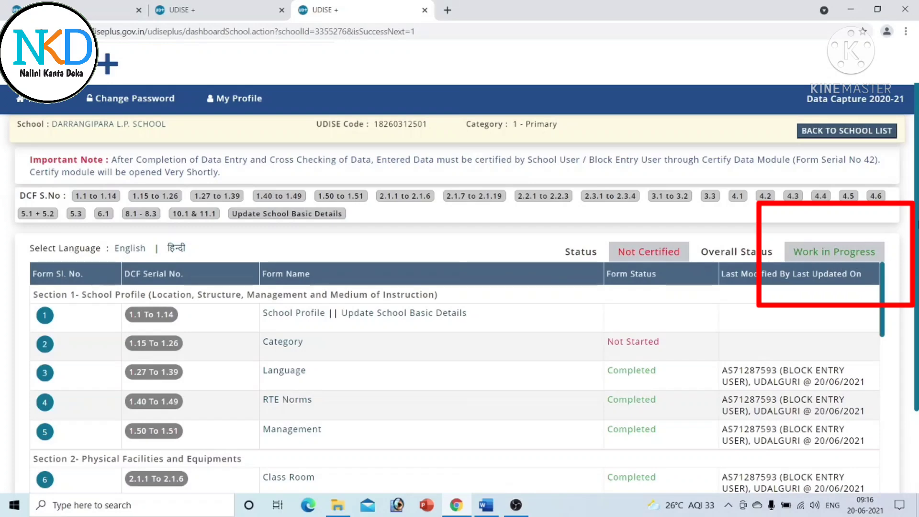
- Complete the Category form from the dashboard and bring the Validation row into view
scroll(916, 218, down, 1)
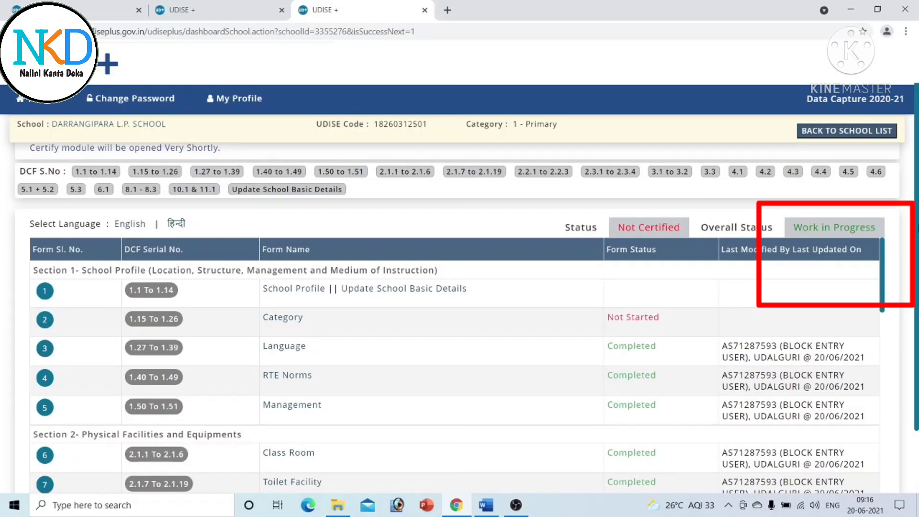
scroll(903, 261, down, 1)
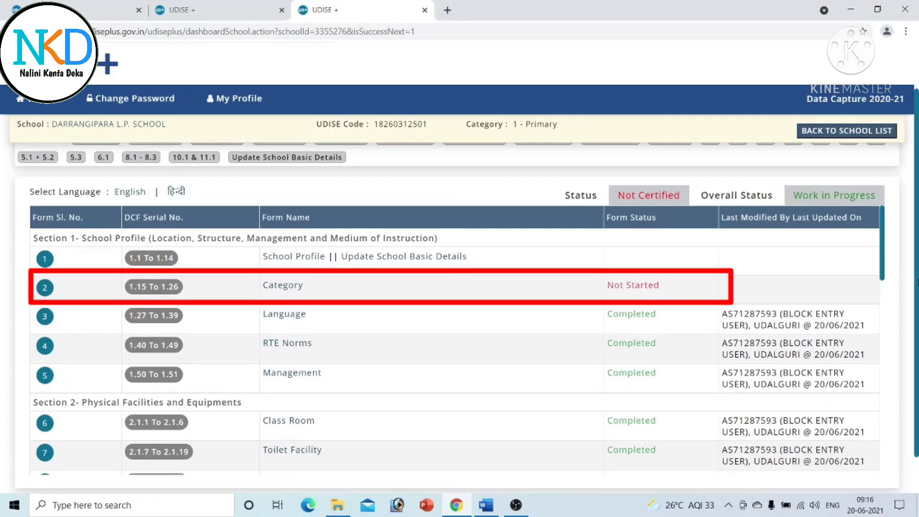
scroll(457, 287, down, 1)
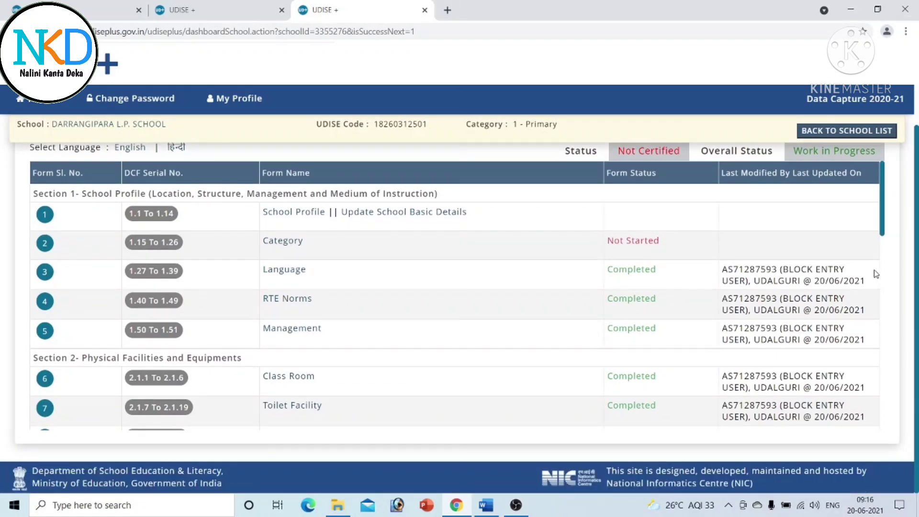
drag(882, 235, 918, 226)
click(286, 245)
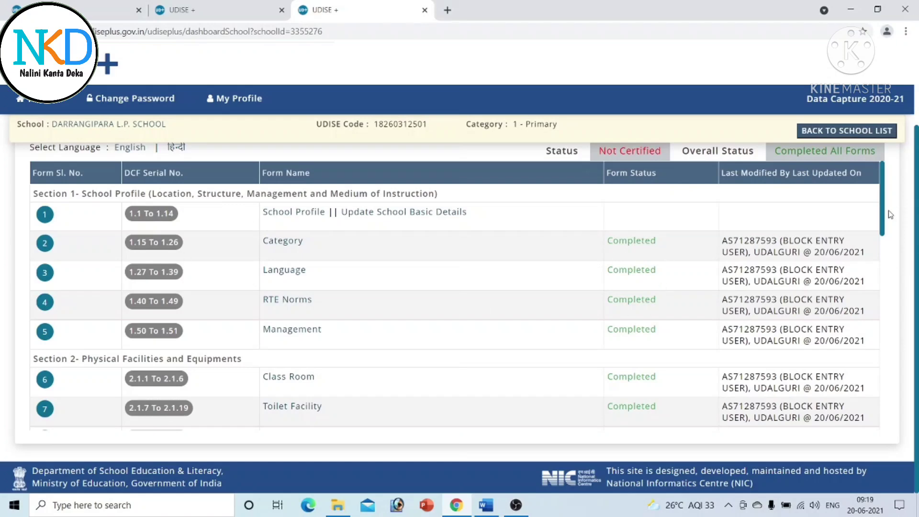
drag(883, 216, 884, 433)
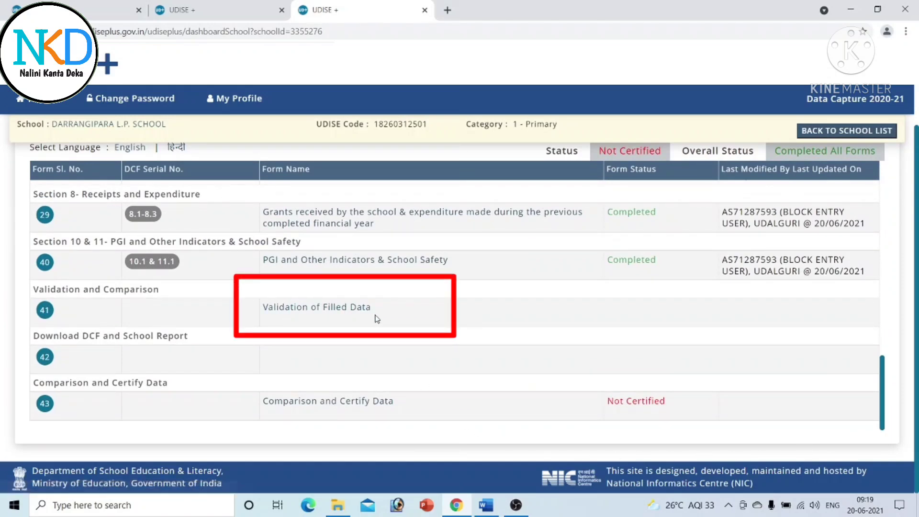
- Run Validation of Filled Data so all 11 cross-form rules report Successful
click(323, 312)
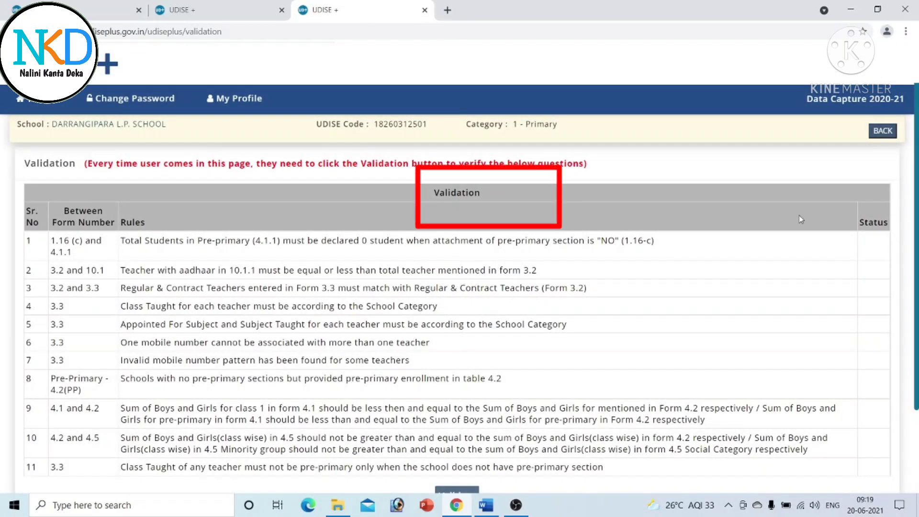
scroll(915, 210, down, 2)
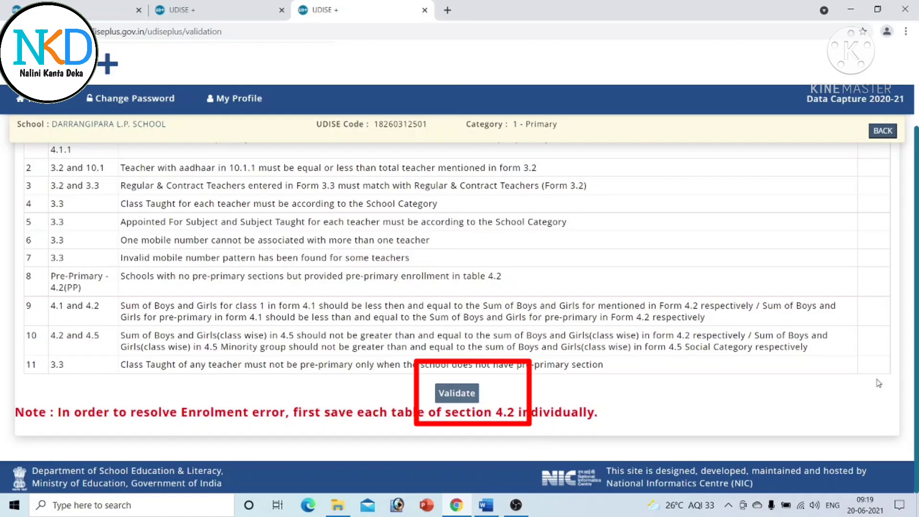
scroll(459, 302, up, 2)
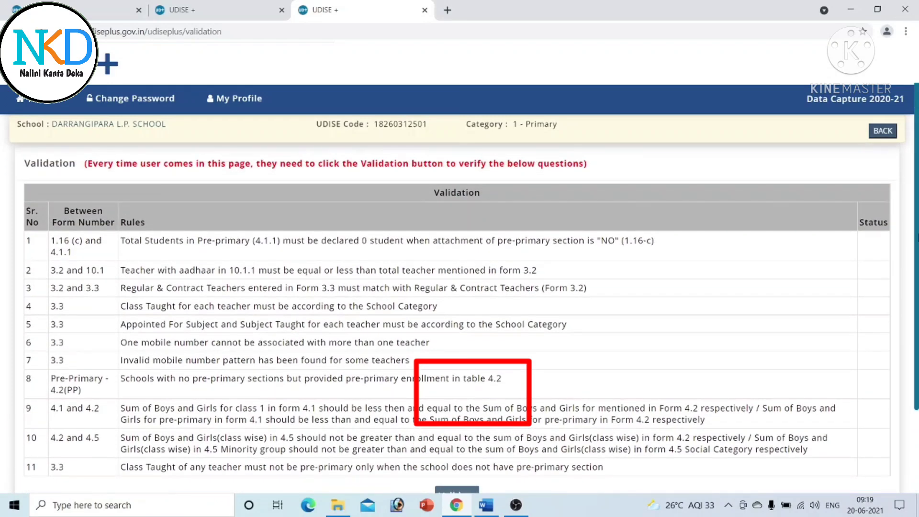
scroll(460, 302, down, 2)
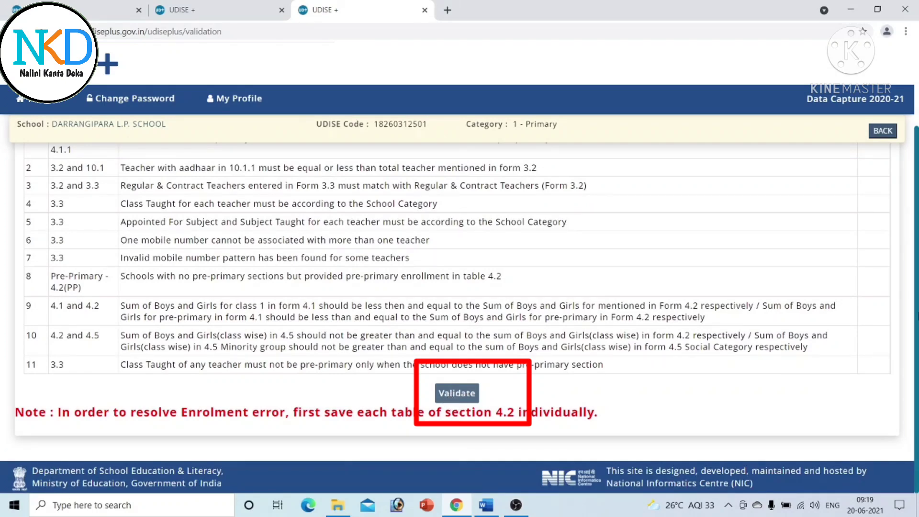
scroll(460, 301, up, 2)
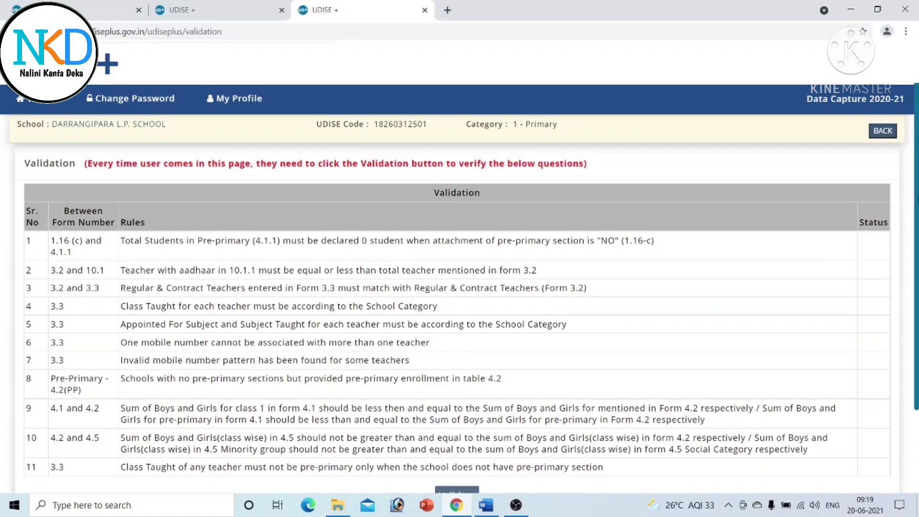
scroll(459, 302, down, 2)
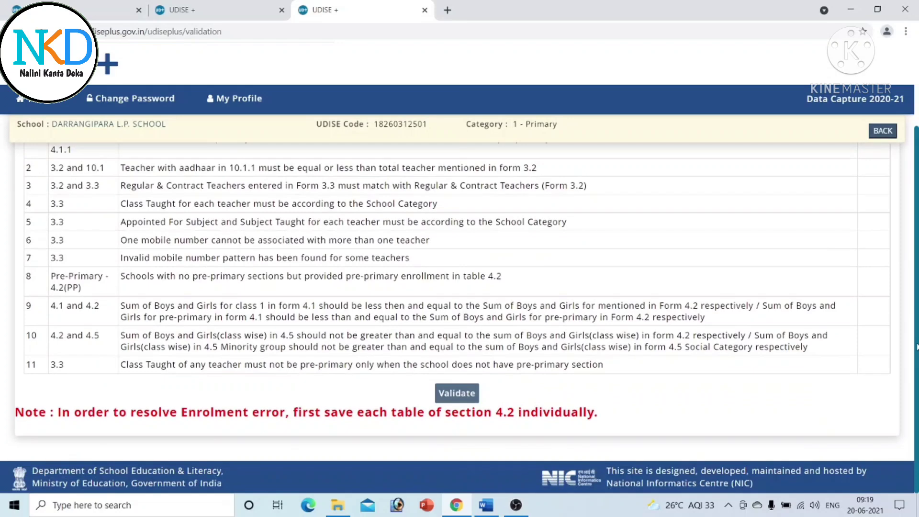
scroll(459, 302, up, 2)
scroll(460, 301, down, 2)
click(457, 393)
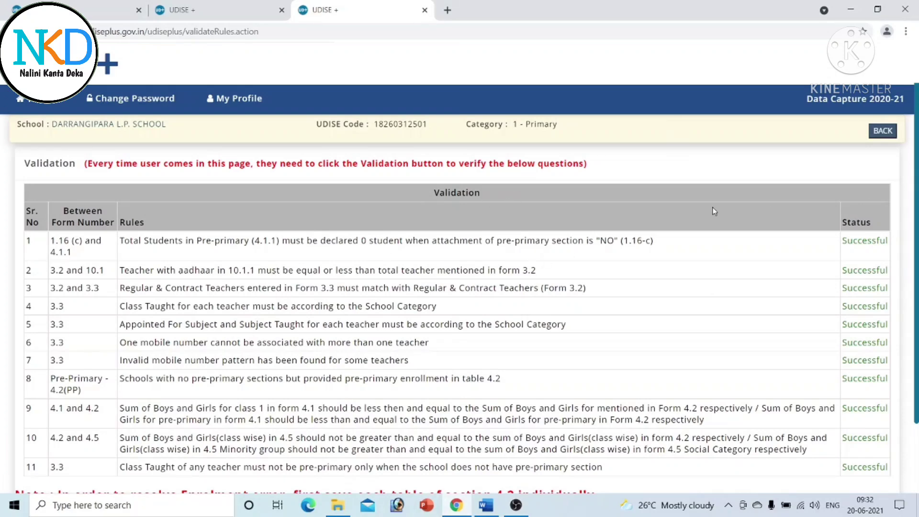
scroll(457, 212, down, 1)
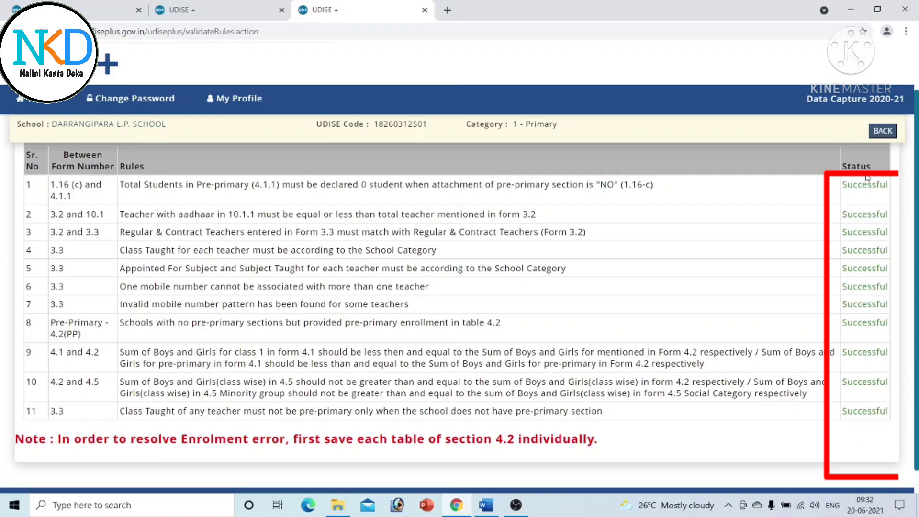
- Go back to the dashboard and scroll to the Comparison and Certify Data row
click(880, 134)
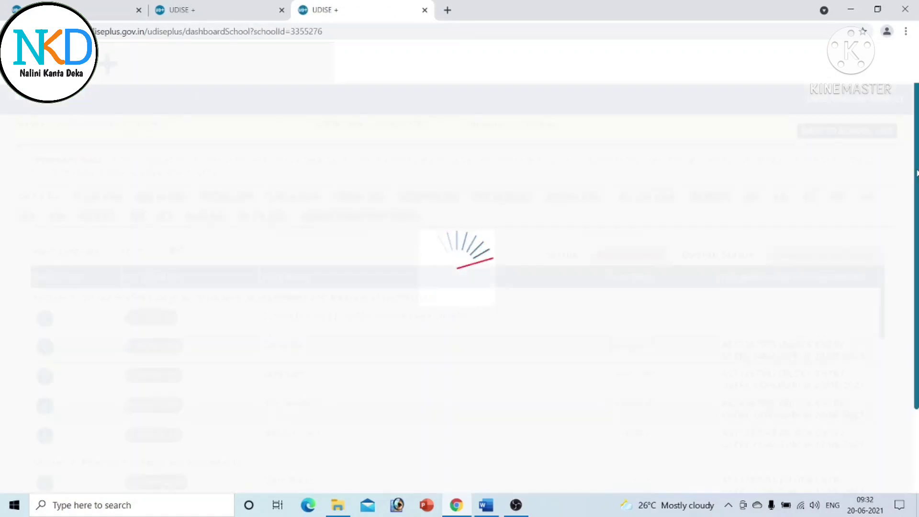
drag(886, 283, 861, 491)
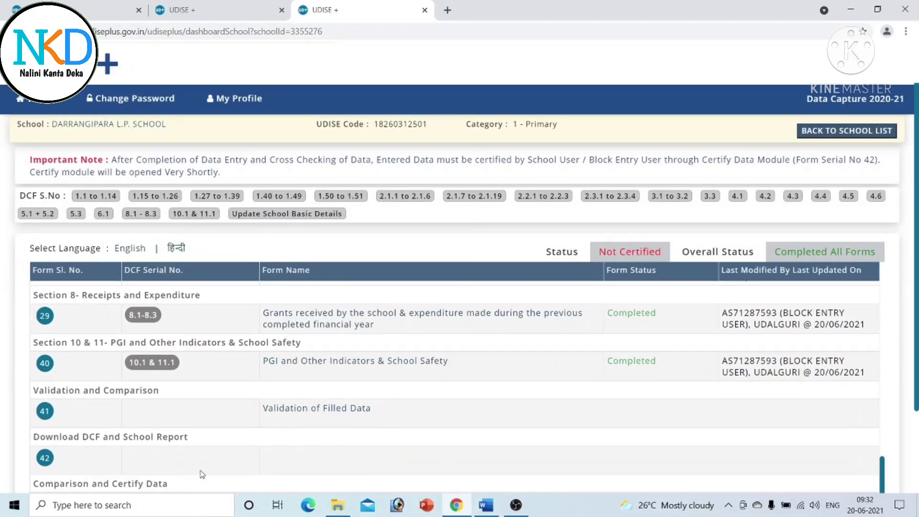
scroll(885, 383, down, 3)
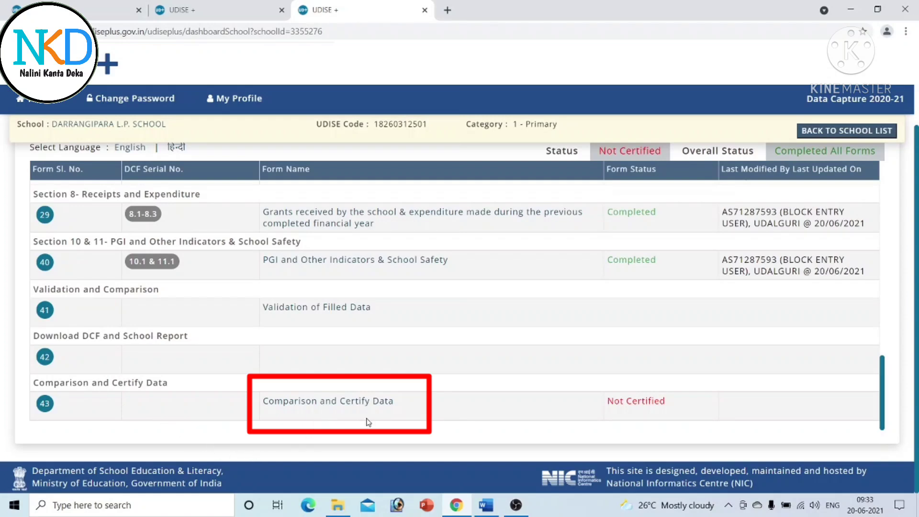
- Review the Data Comparison and Critical Indicators page, including the 6.0 student-teacher ratio
click(373, 404)
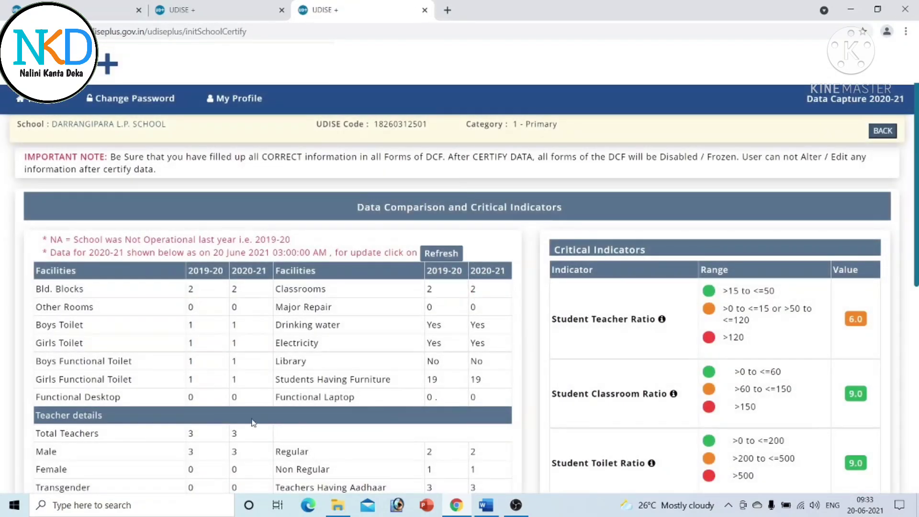
scroll(459, 288, down, 8)
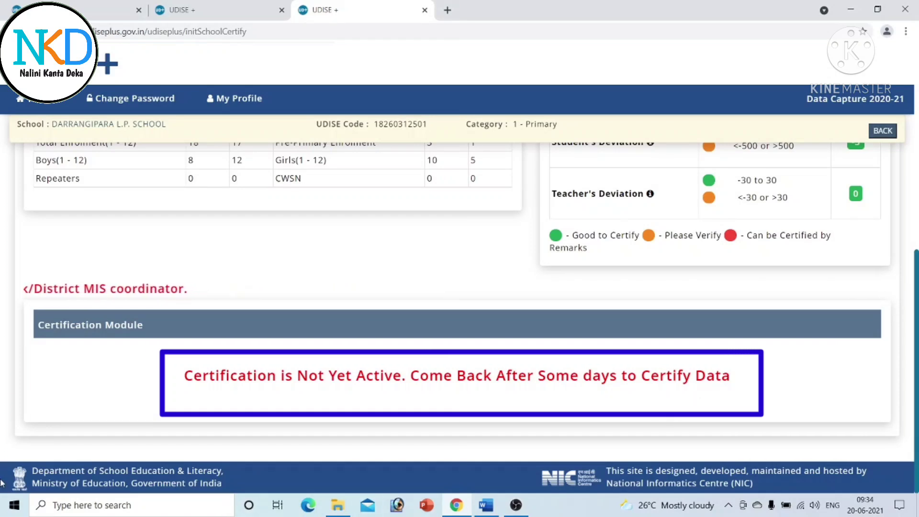
scroll(459, 287, up, 8)
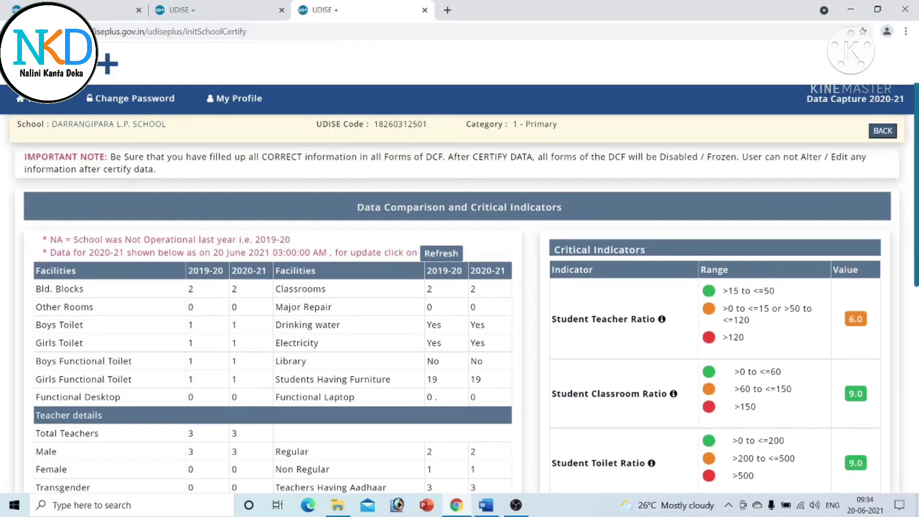
- Return to the dashboard and review the forms table, all Completed but Not Certified
click(883, 131)
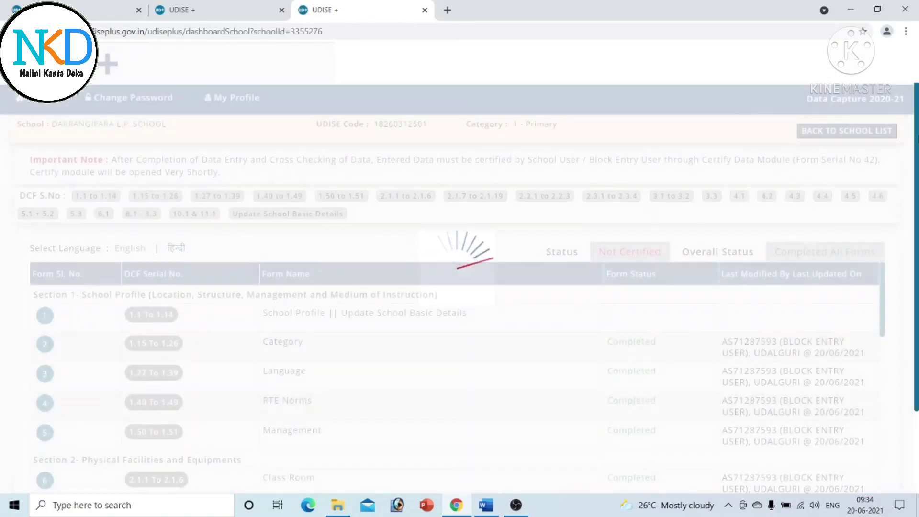
drag(917, 139, 917, 227)
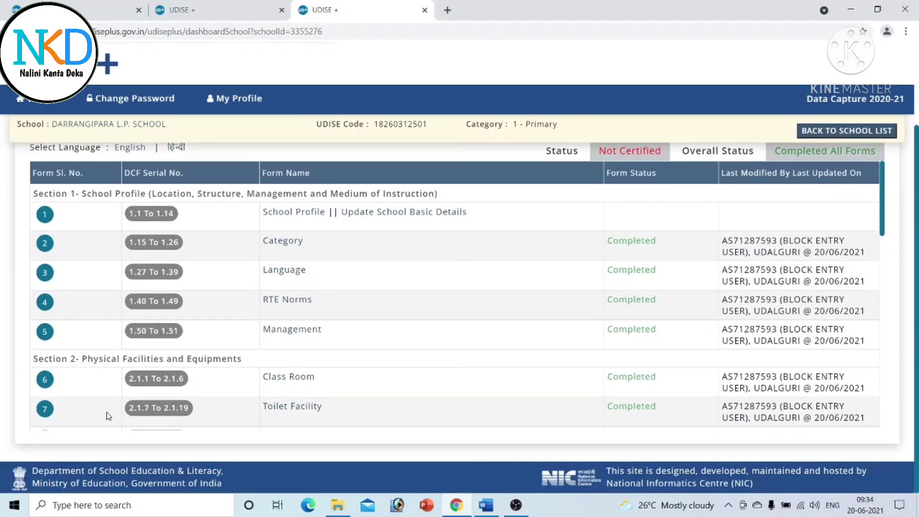
drag(884, 201, 884, 396)
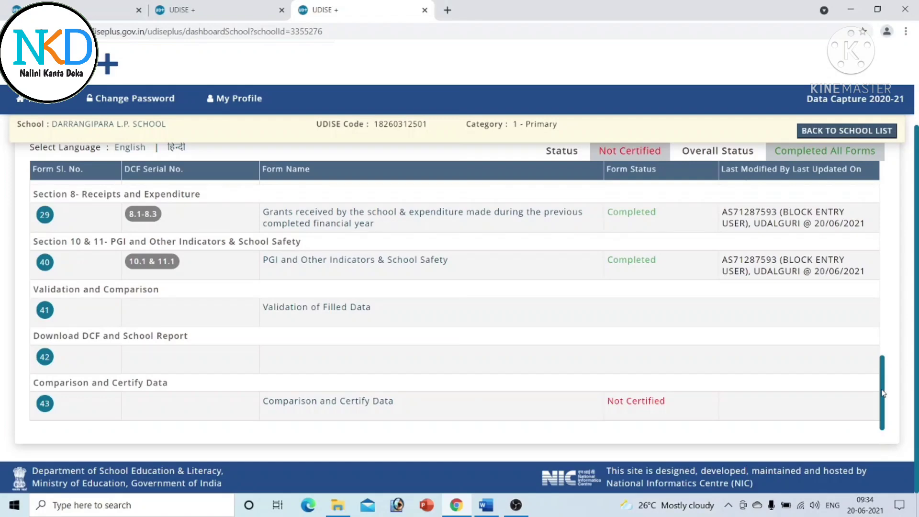
scroll(888, 373, up, 1)
drag(889, 372, 906, 167)
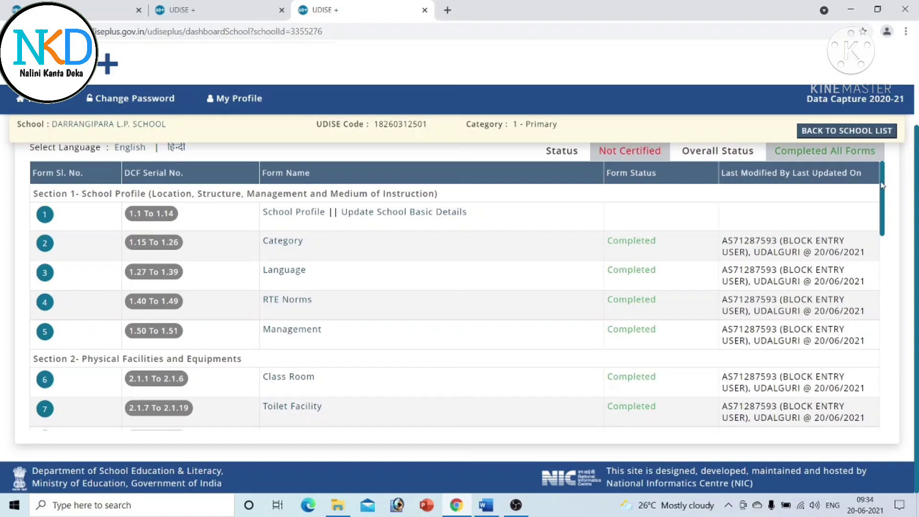
scroll(886, 178, down, 1)
scroll(886, 178, up, 1)
- Glance at the UDISE+ login tab, then come back to the dashboard tab
click(229, 8)
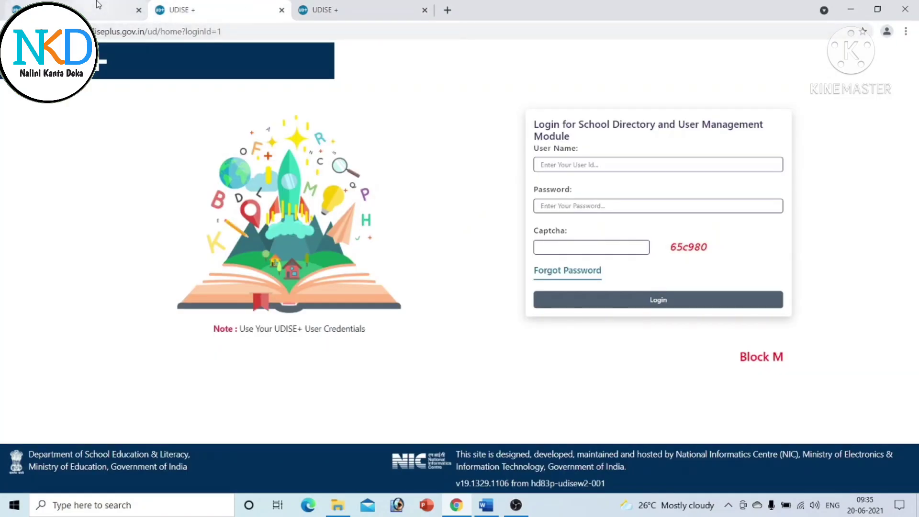
click(113, 9)
click(373, 8)
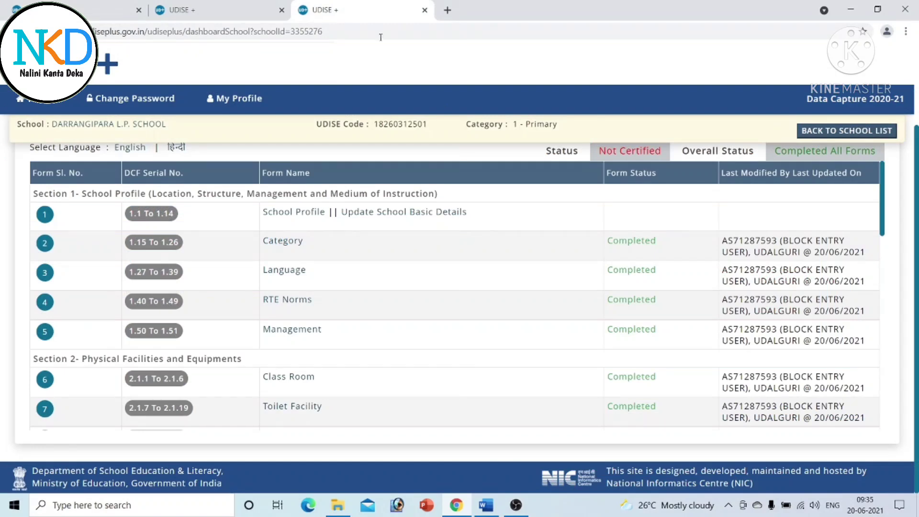
scroll(916, 170, up, 2)
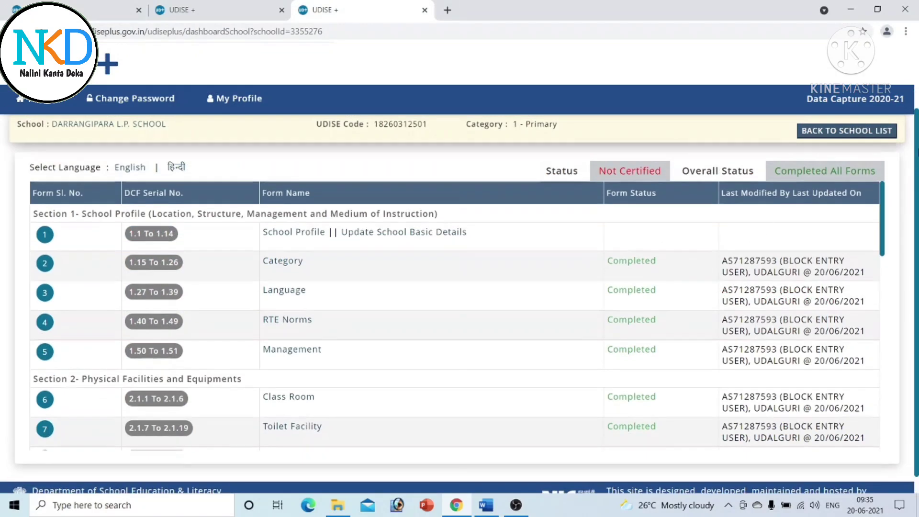